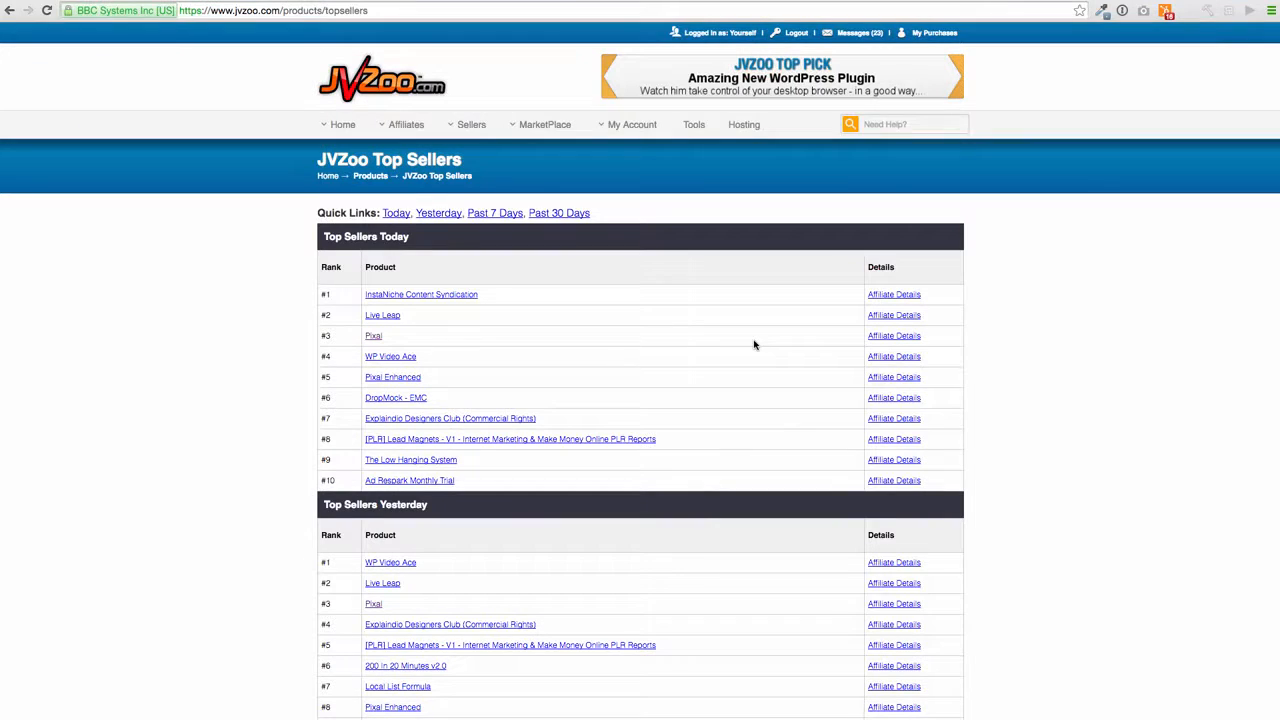
Open the Pixal product (#3) from JVZoo's Top Sellers Today list.
left_click(378, 337)
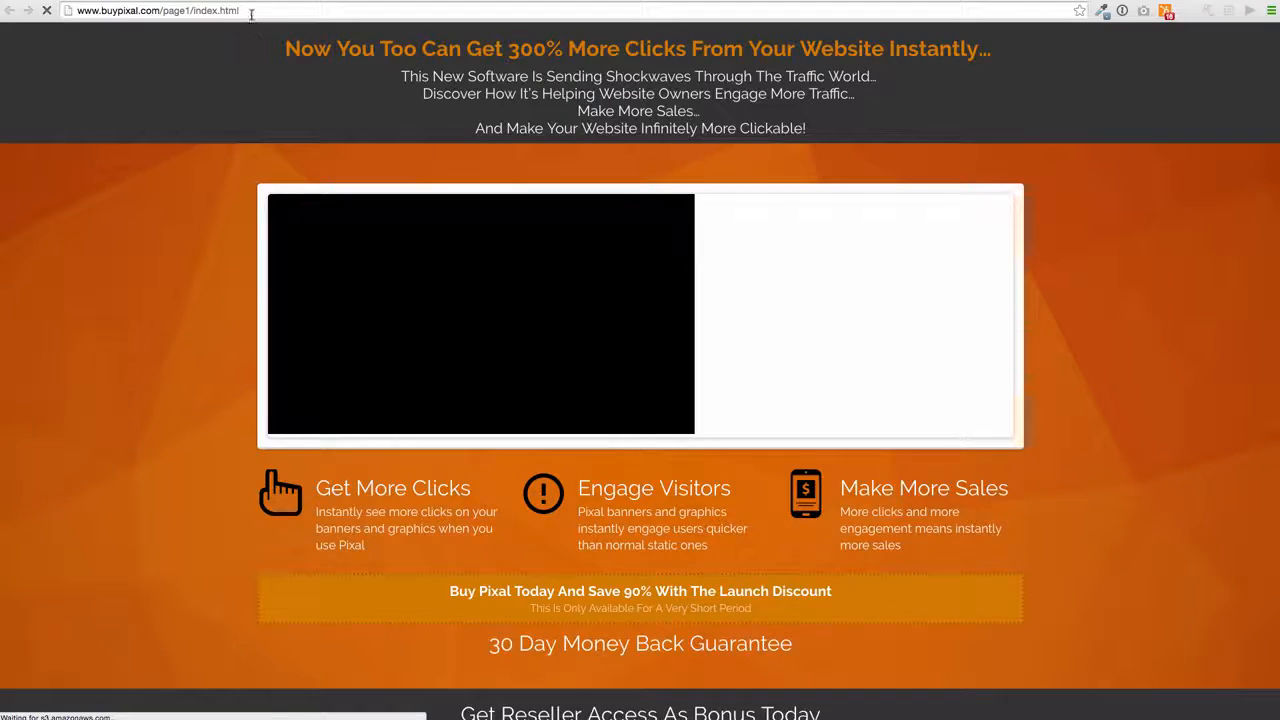
Select the buypixal.com/page1/index.html address and pause the Pixal sales video.
left_click(252, 12)
key("ctrl+c")
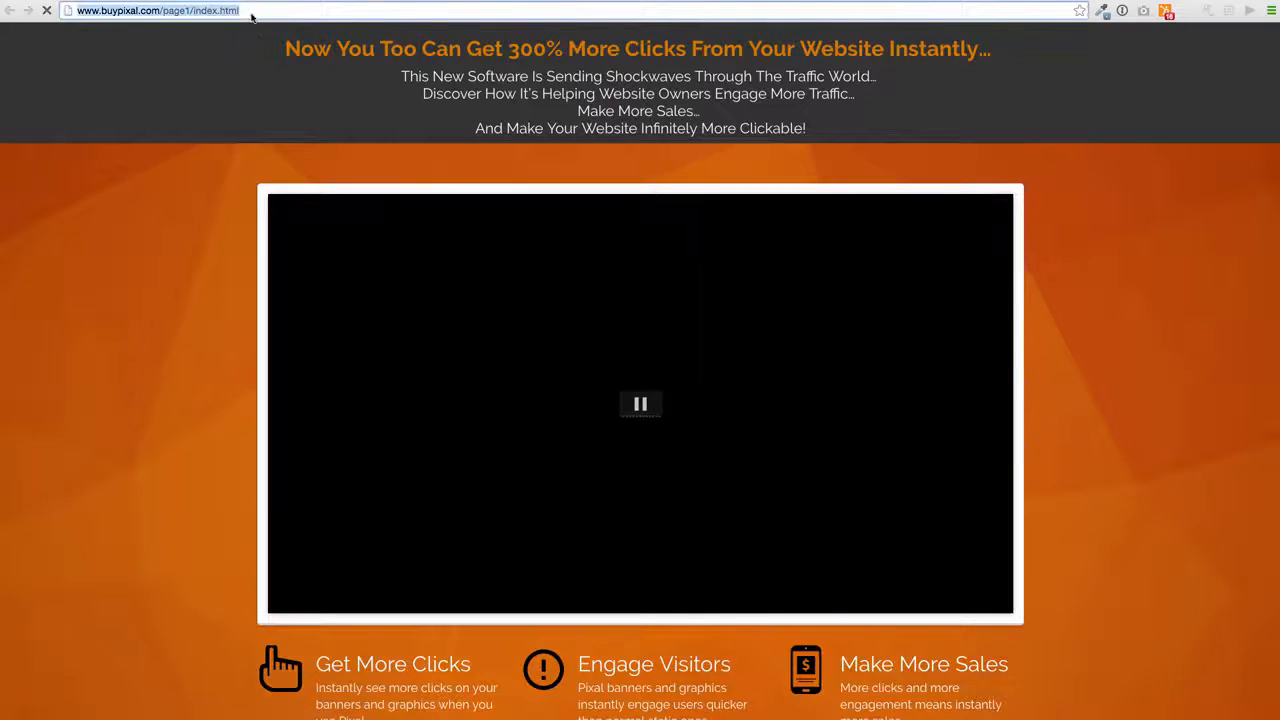
left_click(641, 405)
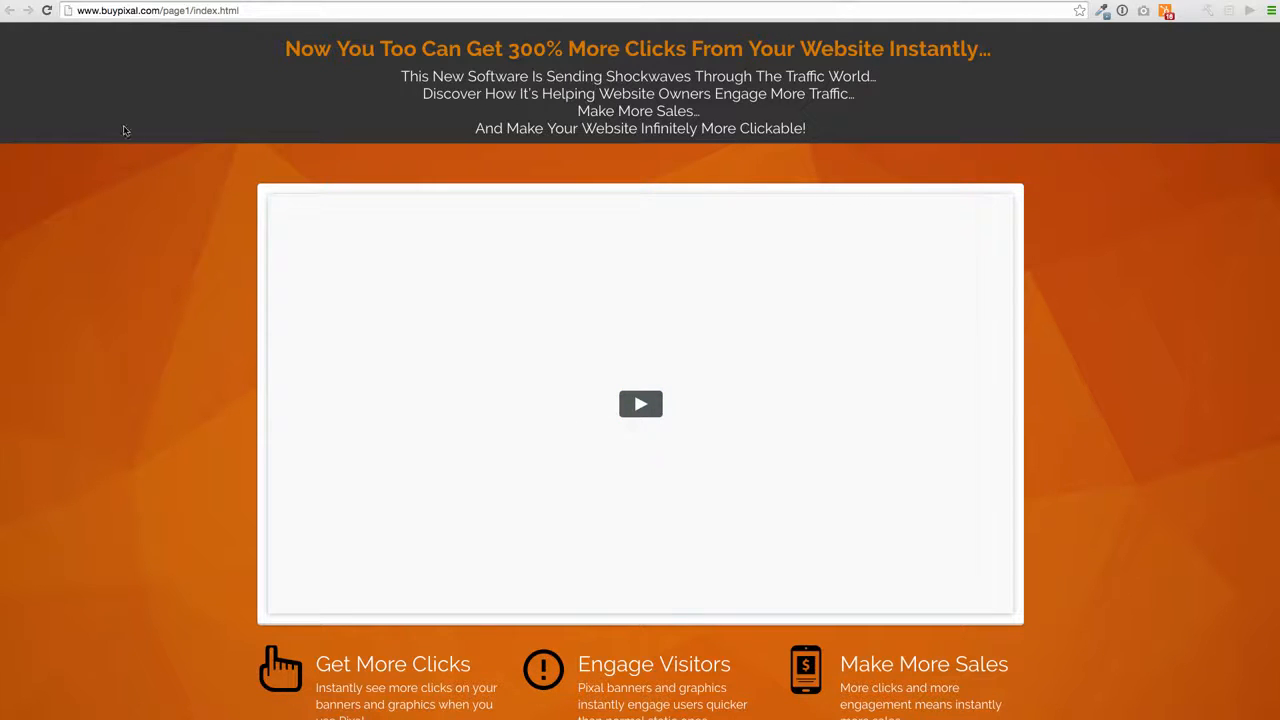
mouse_move(124, 6)
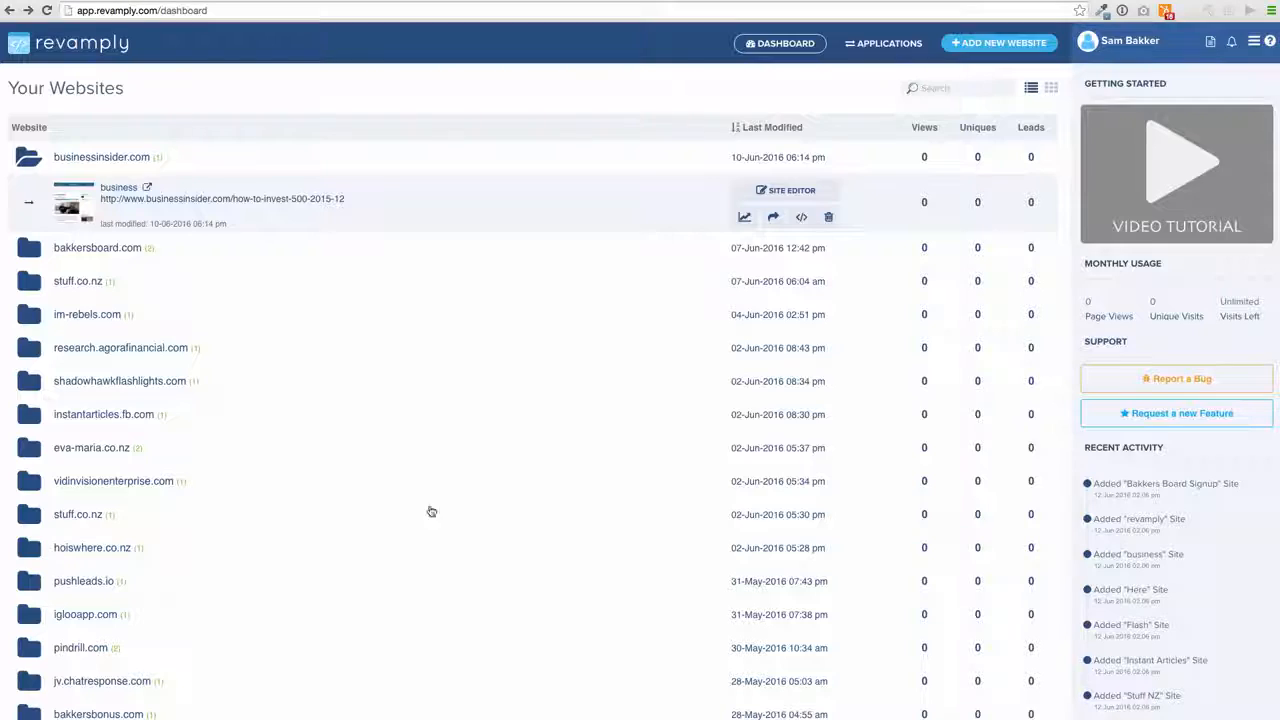
Add the pasted buypixal URL as a new website titled 'Pixal' and open its site editor.
left_click(1010, 45)
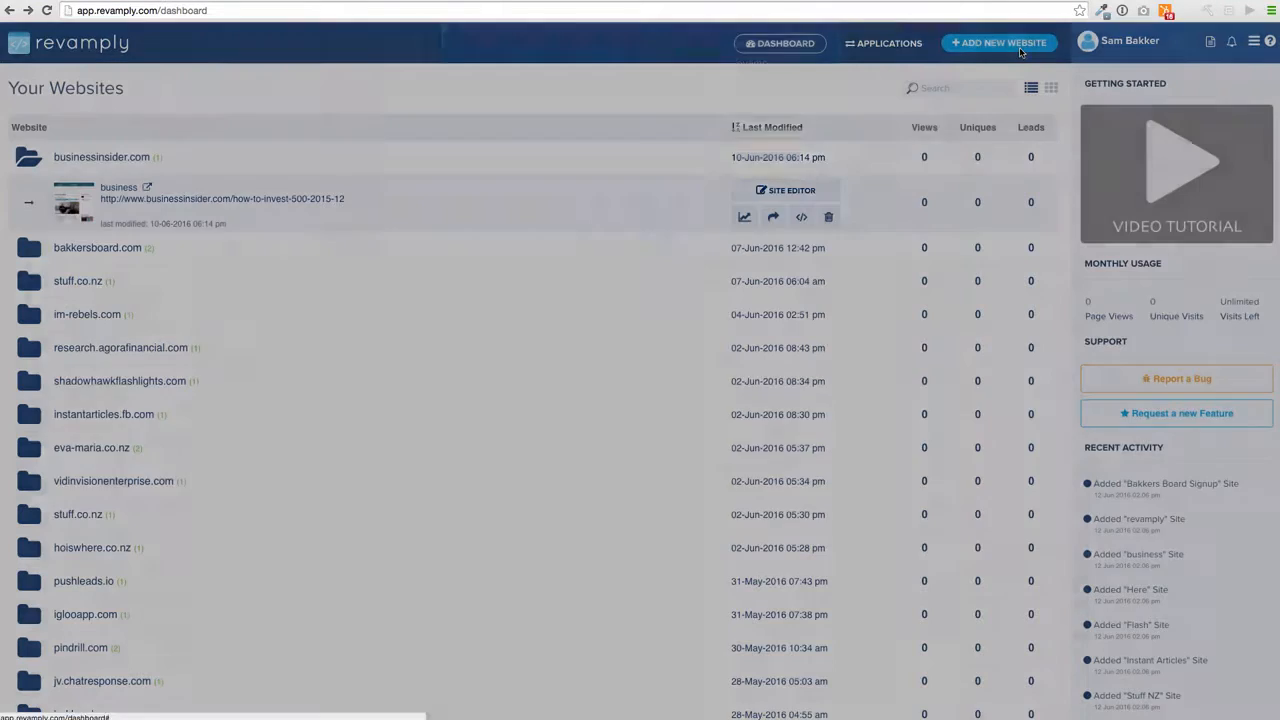
triple_click(524, 168)
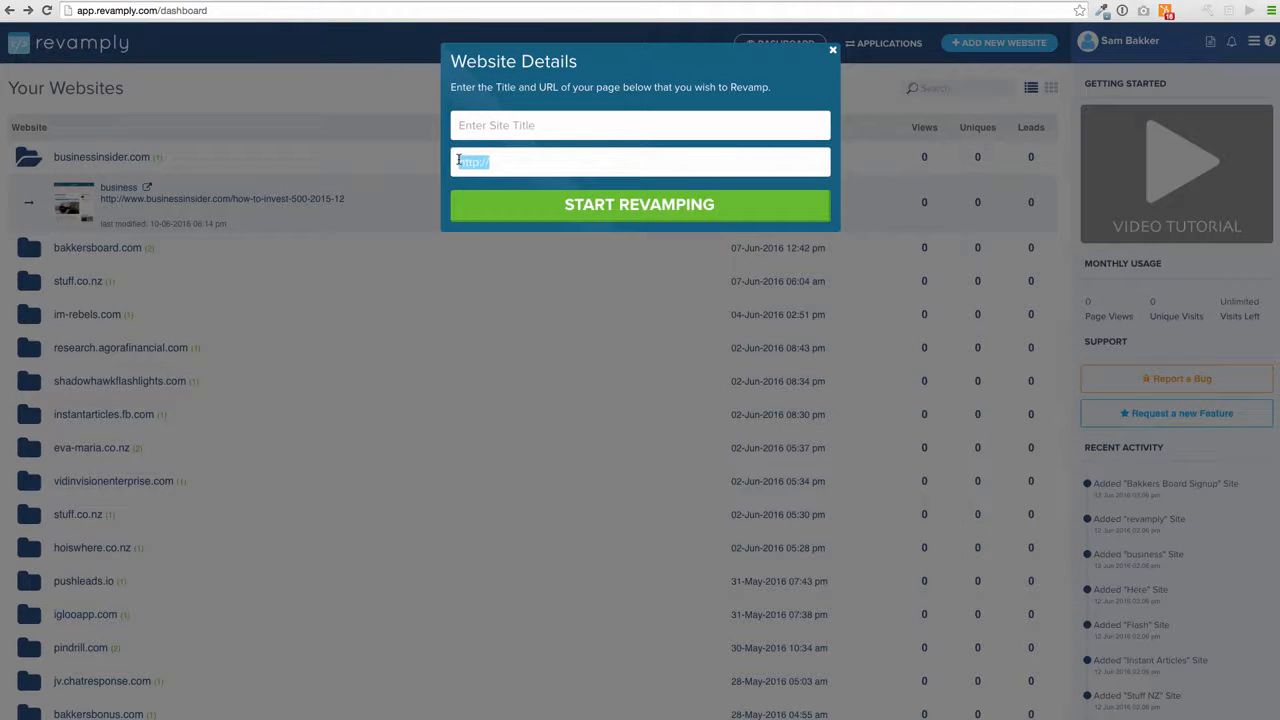
key("ctrl+v")
left_click(520, 118)
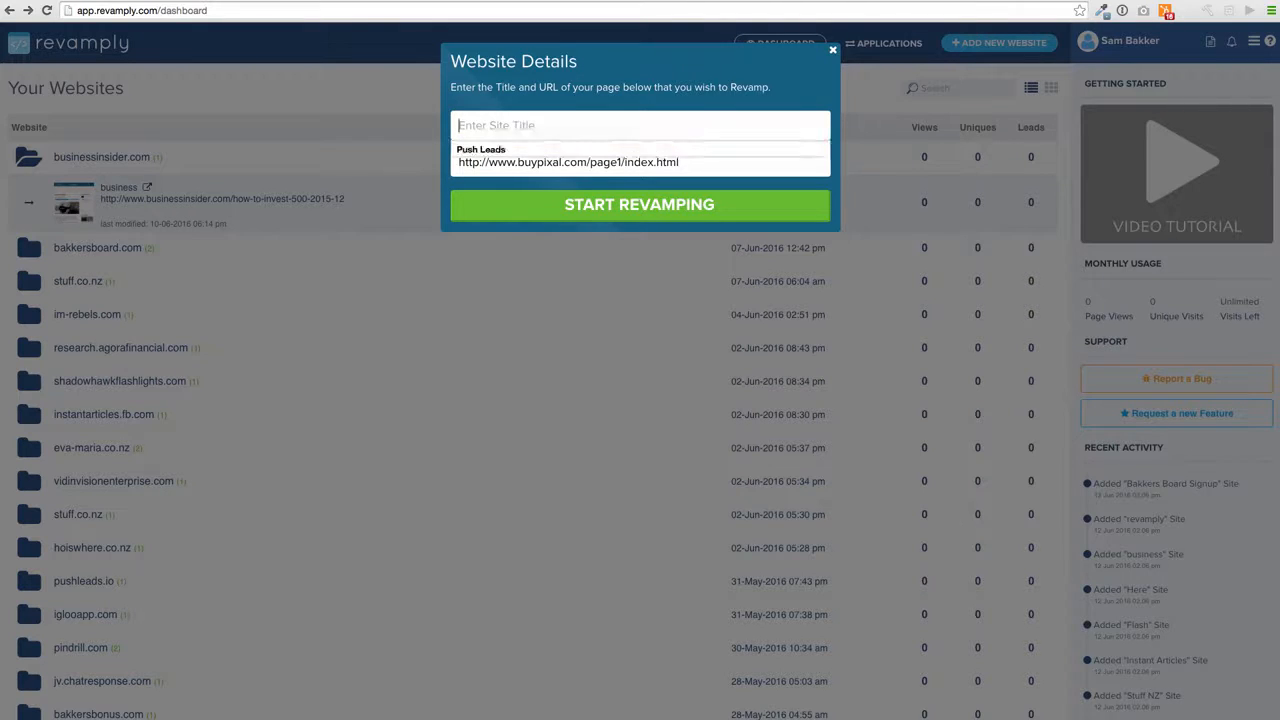
type("Pixal")
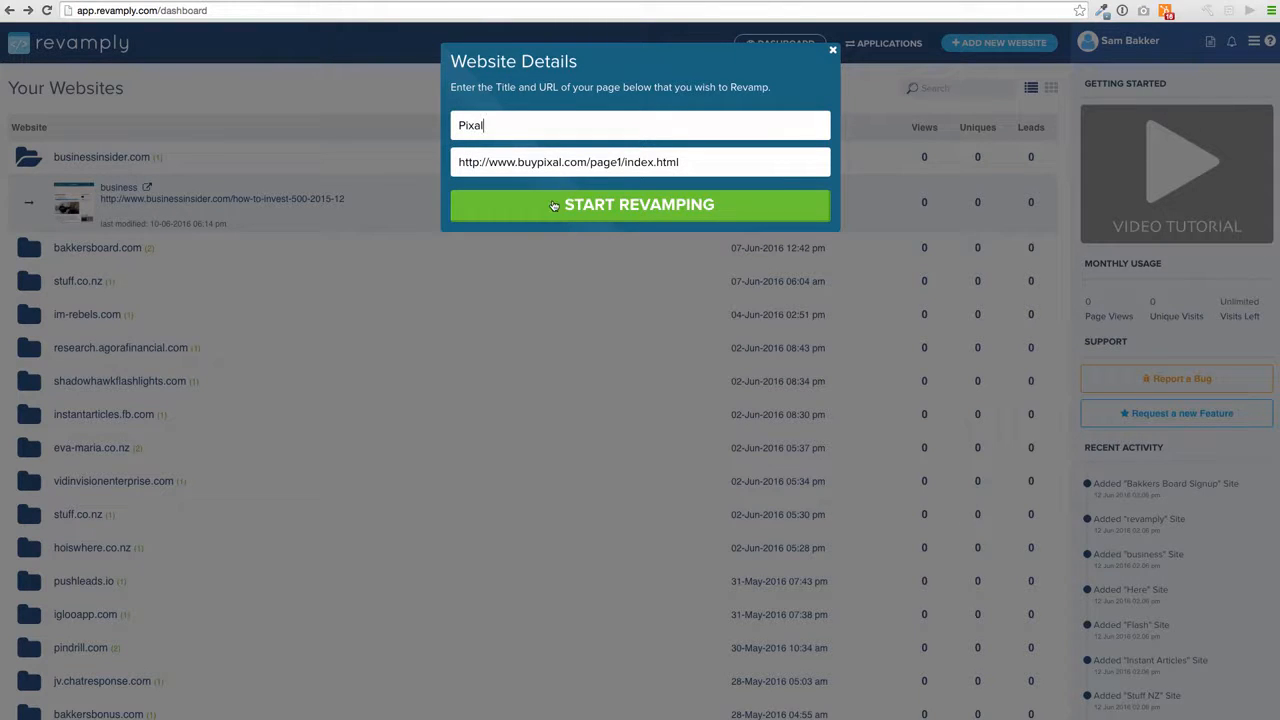
left_click(552, 202)
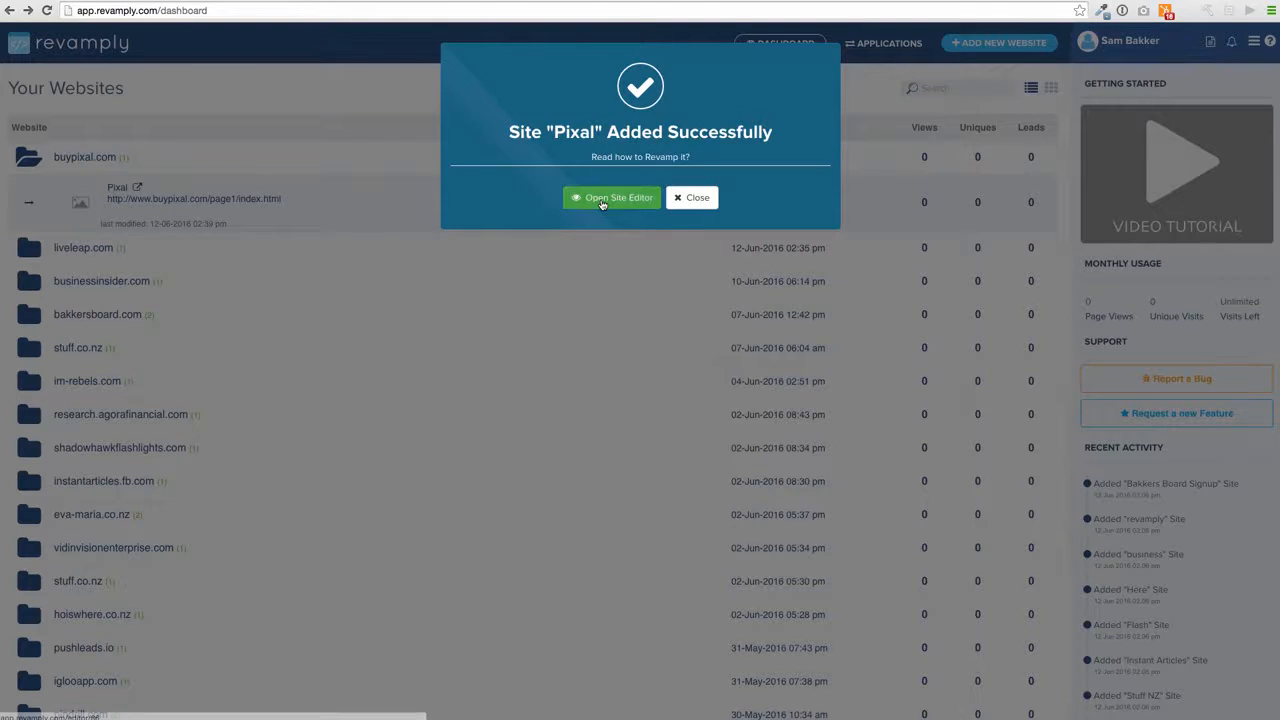
left_click(602, 203)
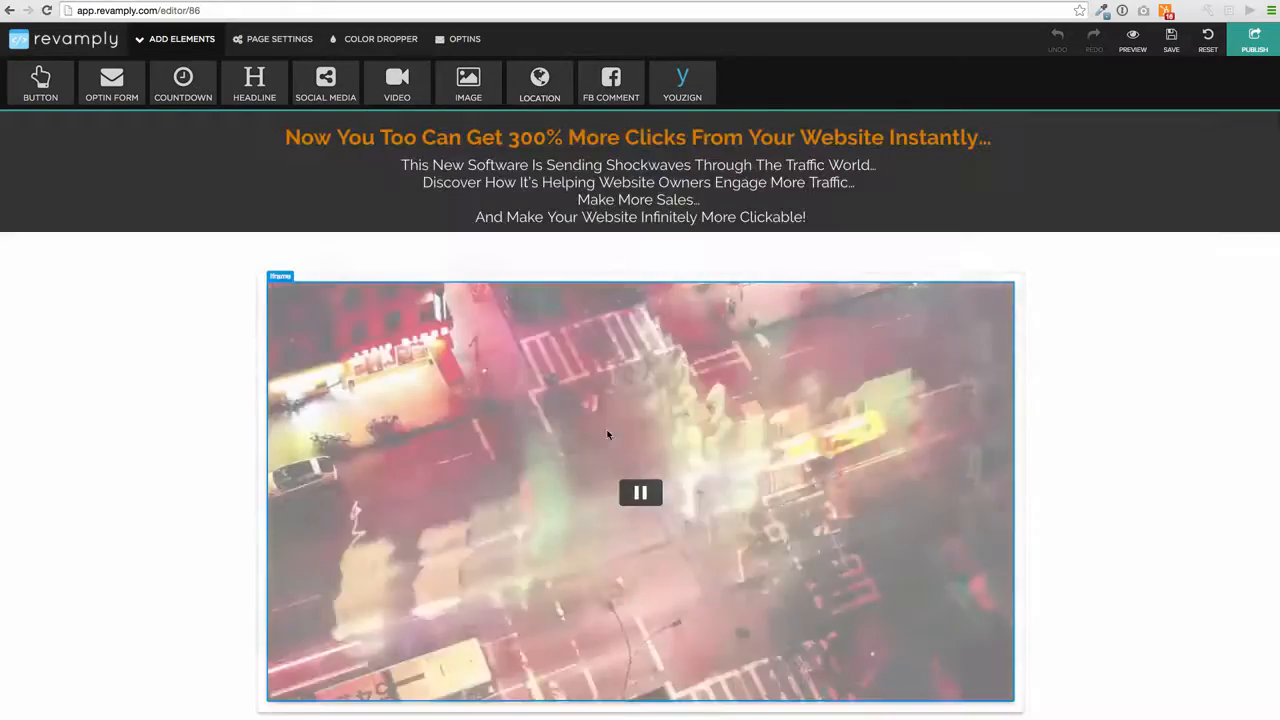
Change the embedded video's Iframe URL from autoplay=1 to autoplay=0.
left_click(648, 495)
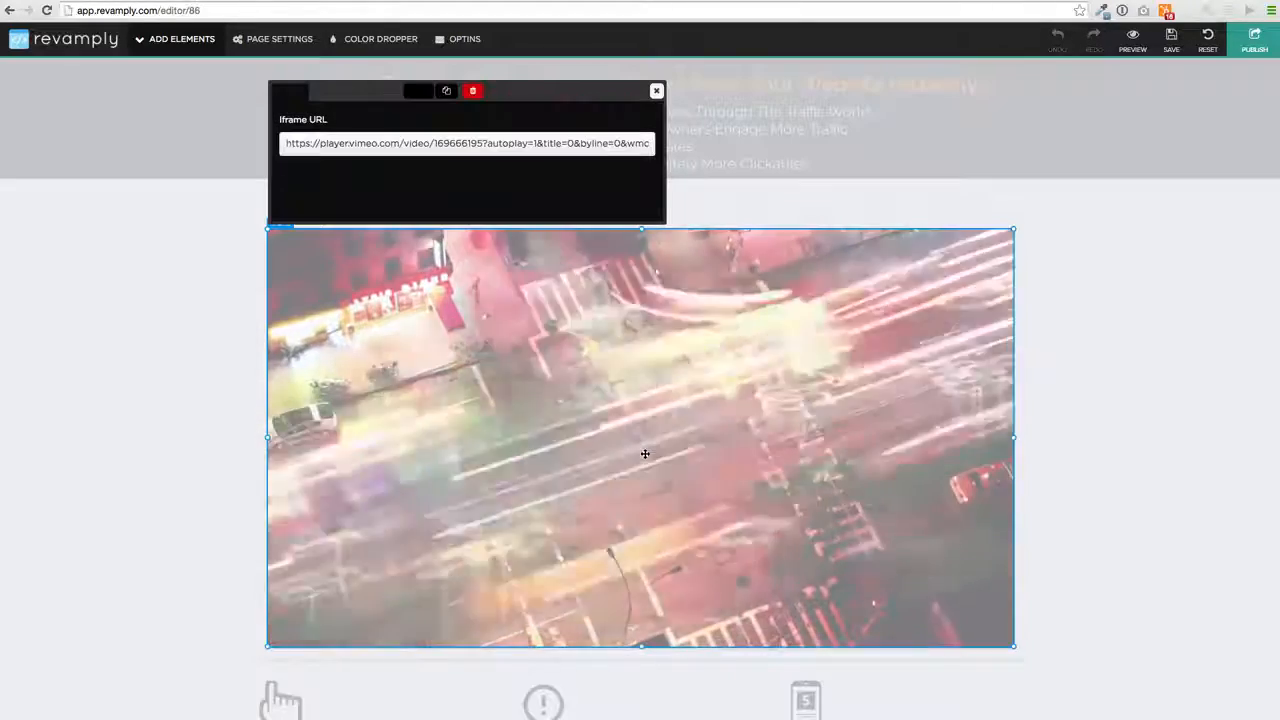
left_click(538, 141)
key("BackSpace")
type("0")
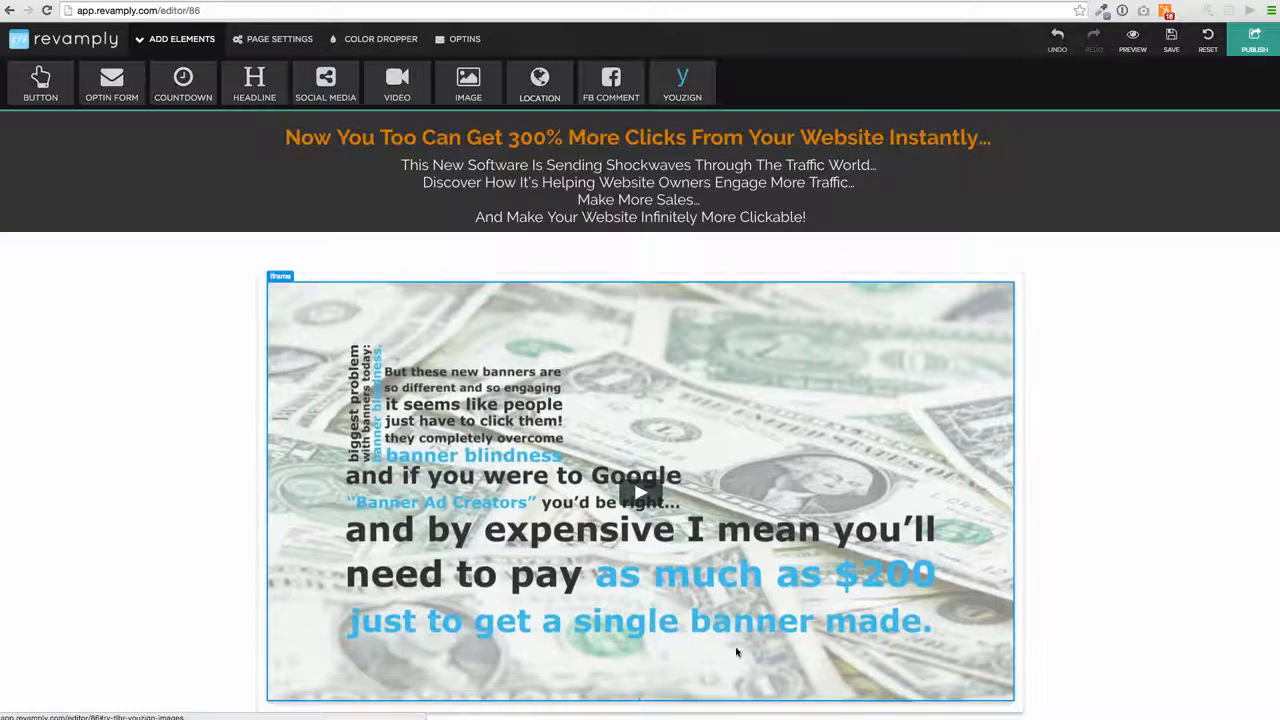
left_click(656, 91)
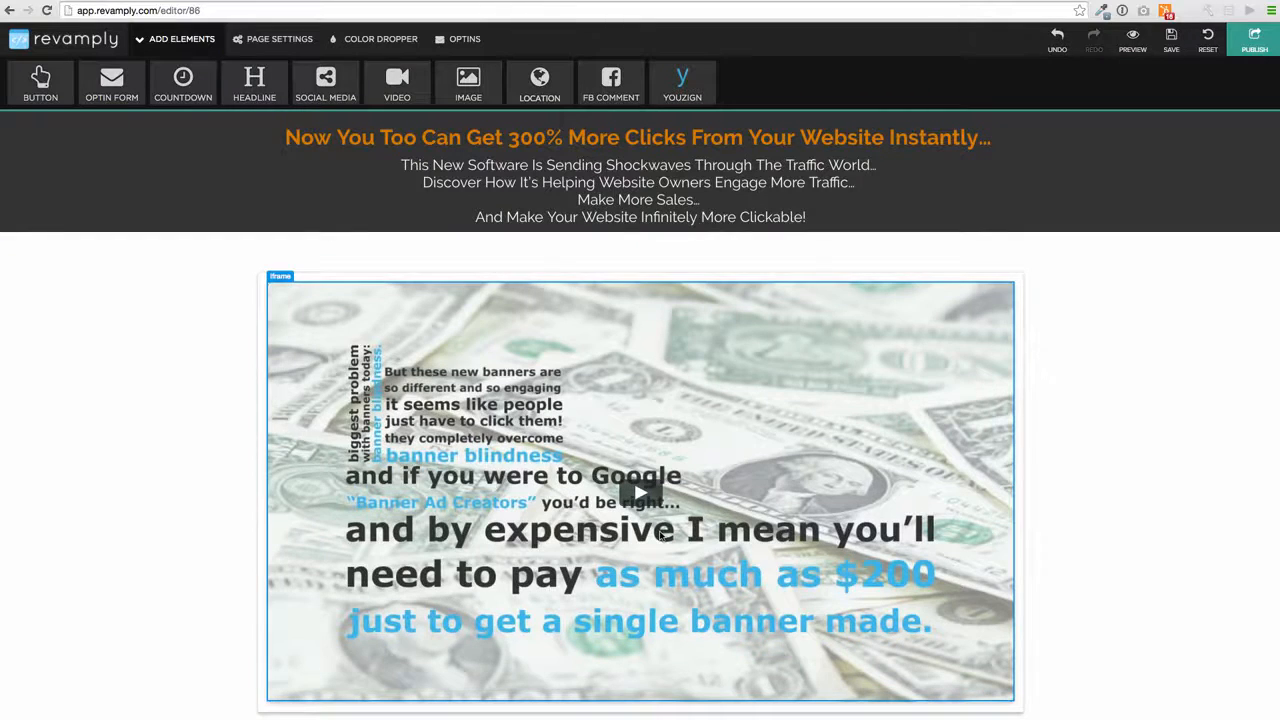
Select and edit the text of the header's Discover line.
left_click(610, 182)
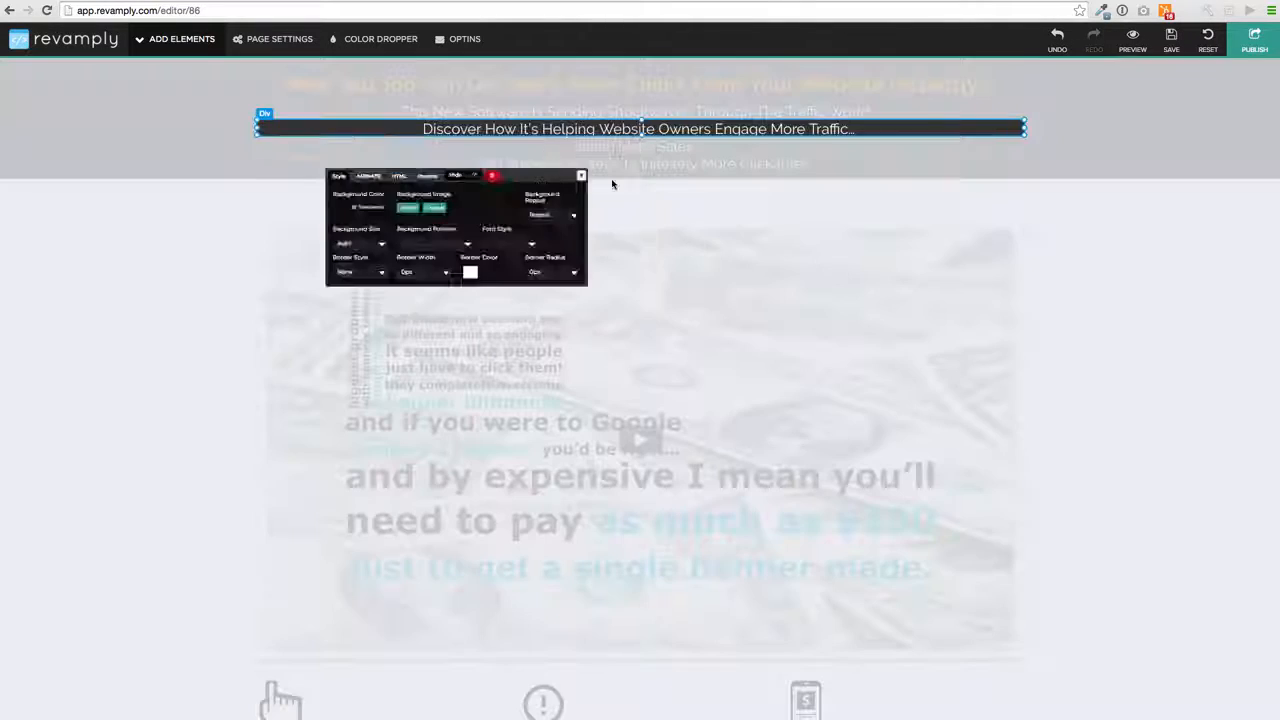
left_click(647, 147)
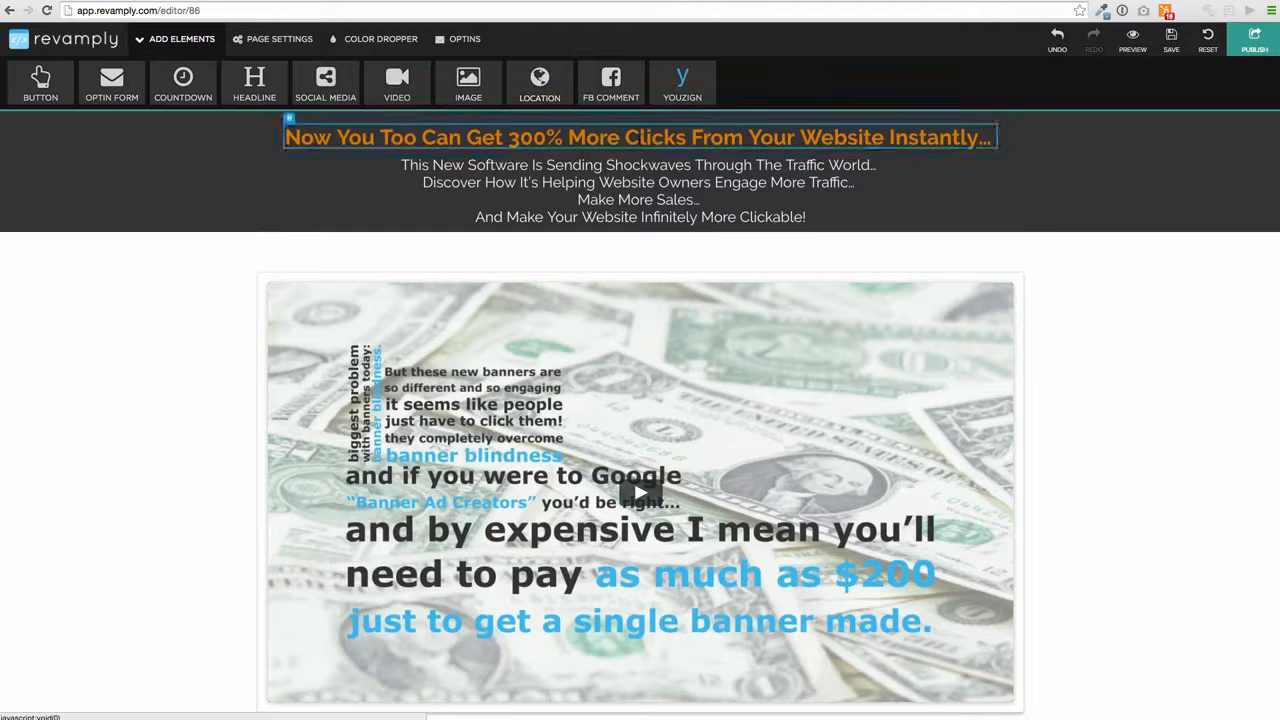
double_click(560, 182)
left_click(562, 182)
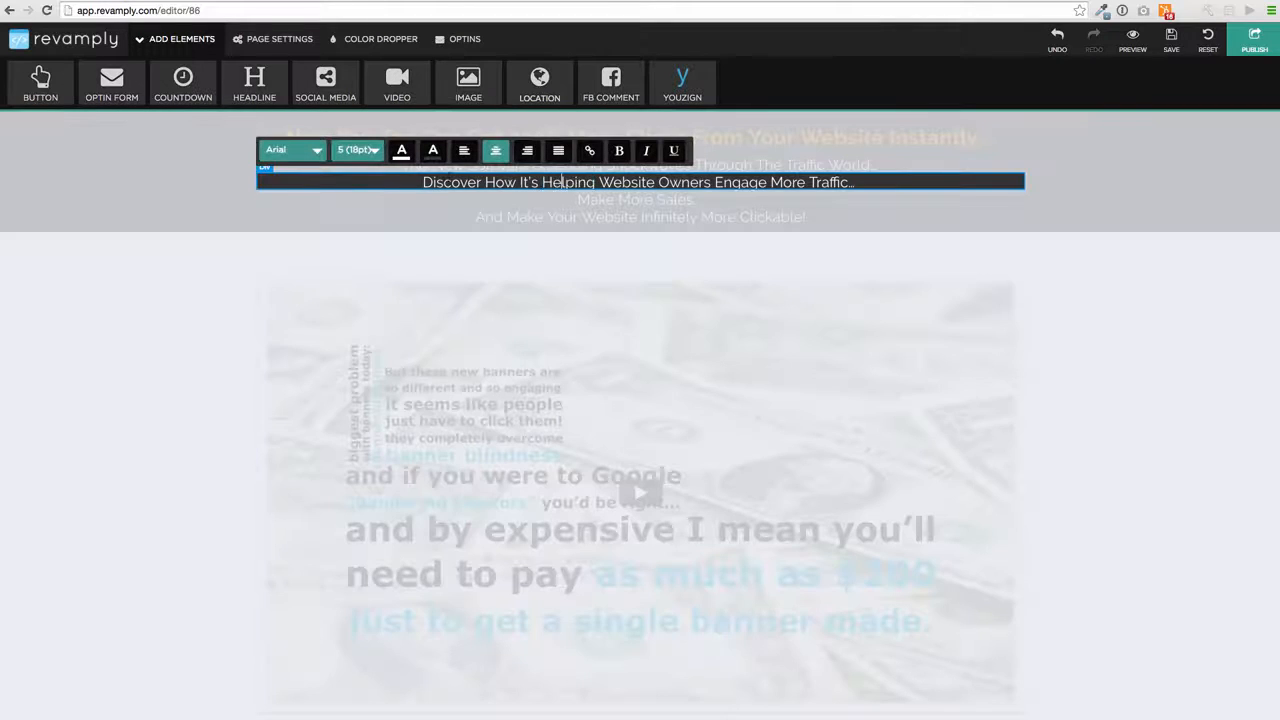
left_click_drag(424, 182, 866, 189)
left_click(853, 308)
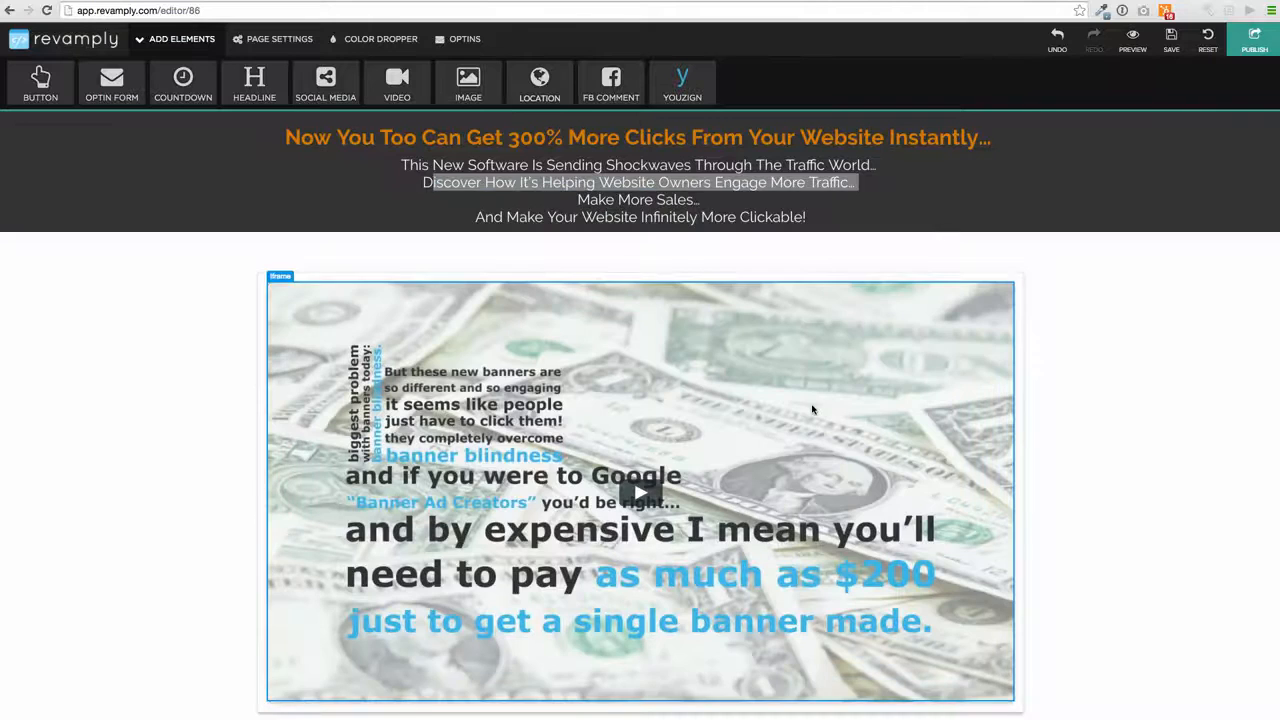
scroll(814, 409, "down", 5)
scroll(814, 409, "down", 1)
left_click(660, 385)
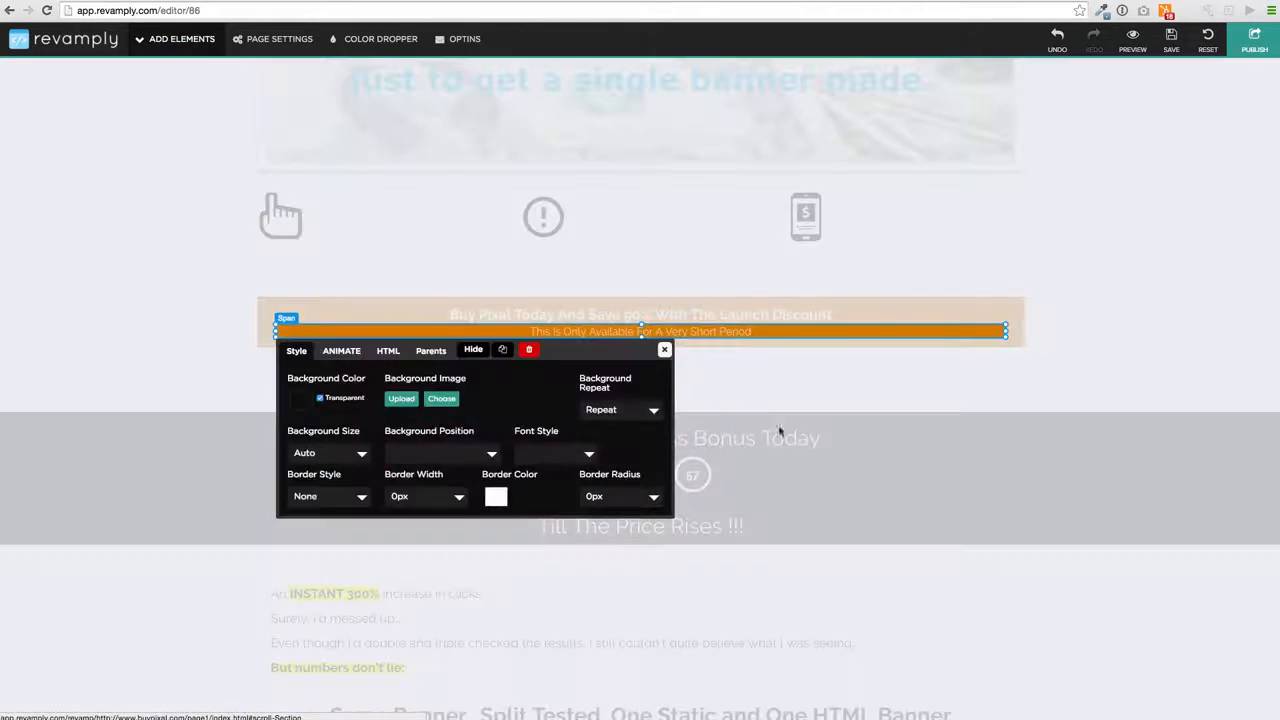
left_click(689, 423)
scroll(693, 430, "down", 2)
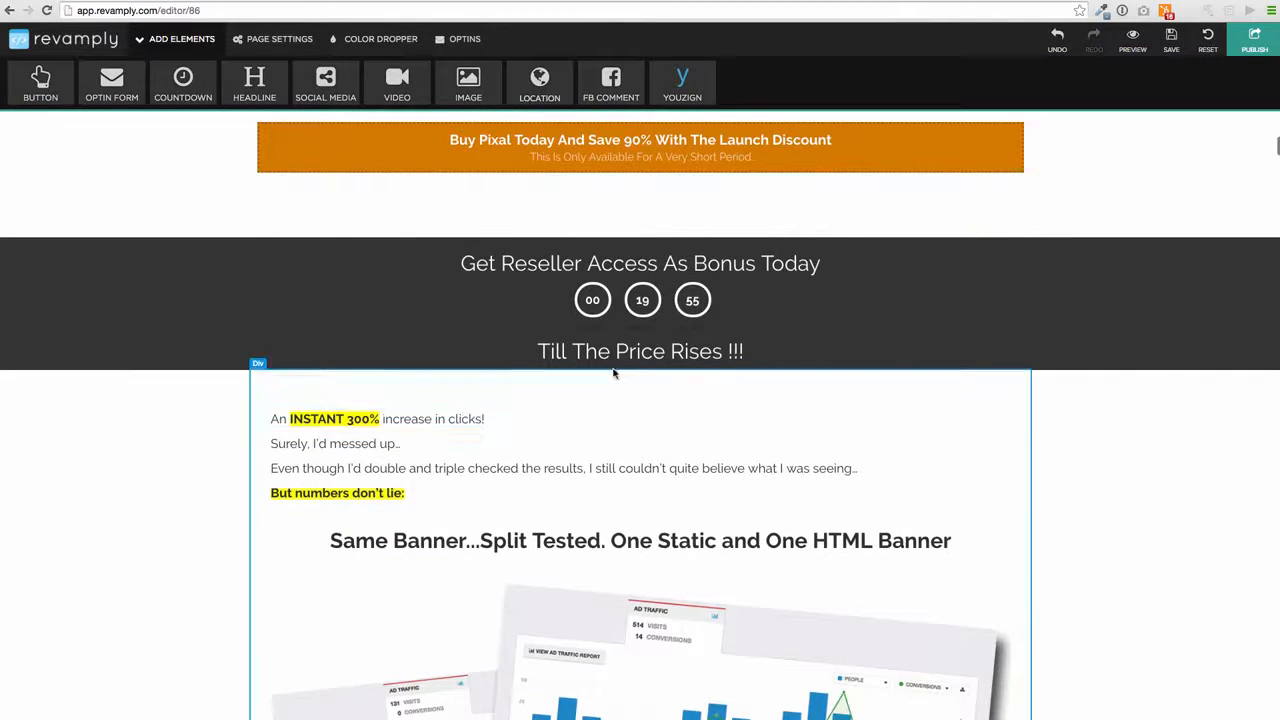
scroll(610, 413, "up", 2)
scroll(610, 413, "up", 1)
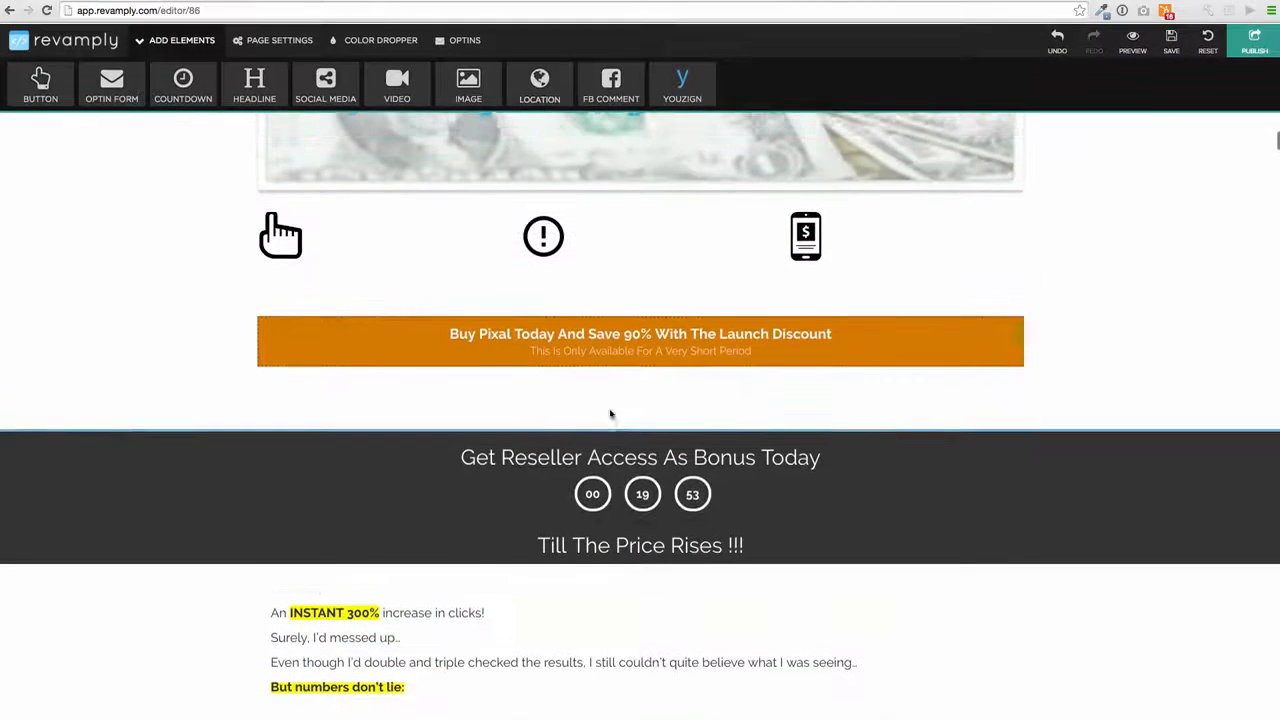
left_click(543, 249)
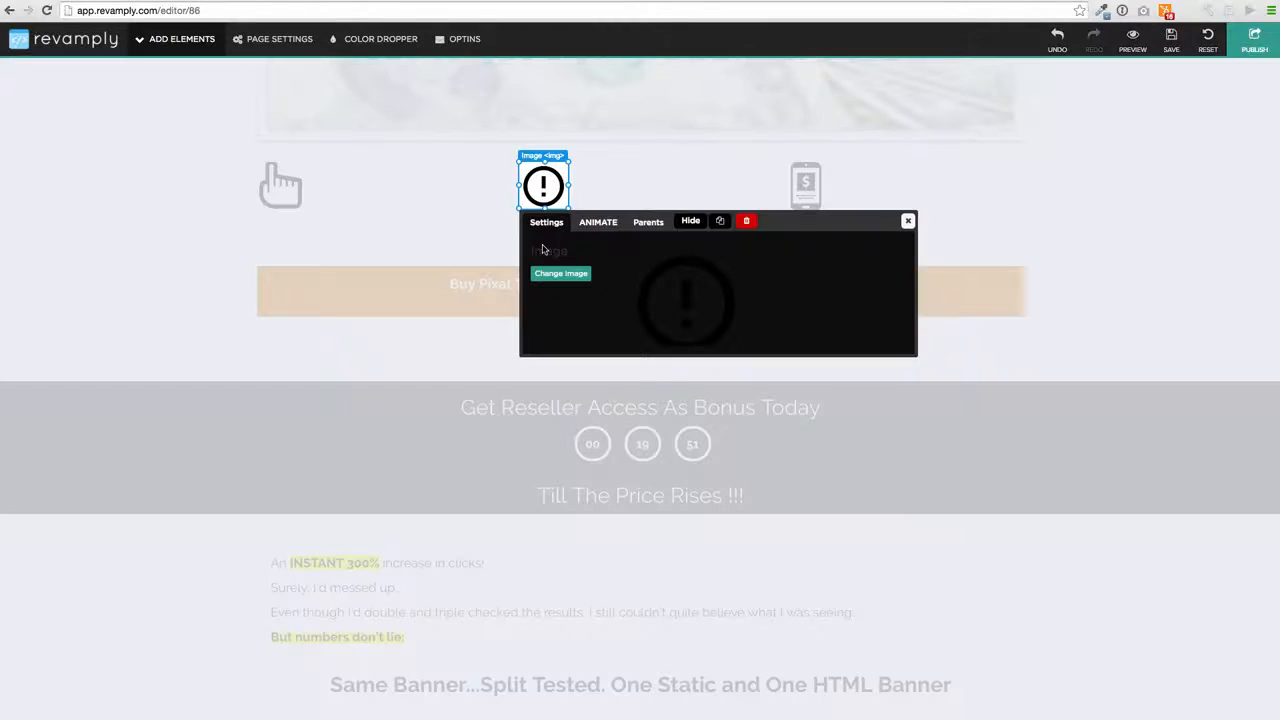
mouse_move(548, 183)
left_mouse_down()
mouse_move(650, 187)
mouse_move(547, 185)
left_mouse_up()
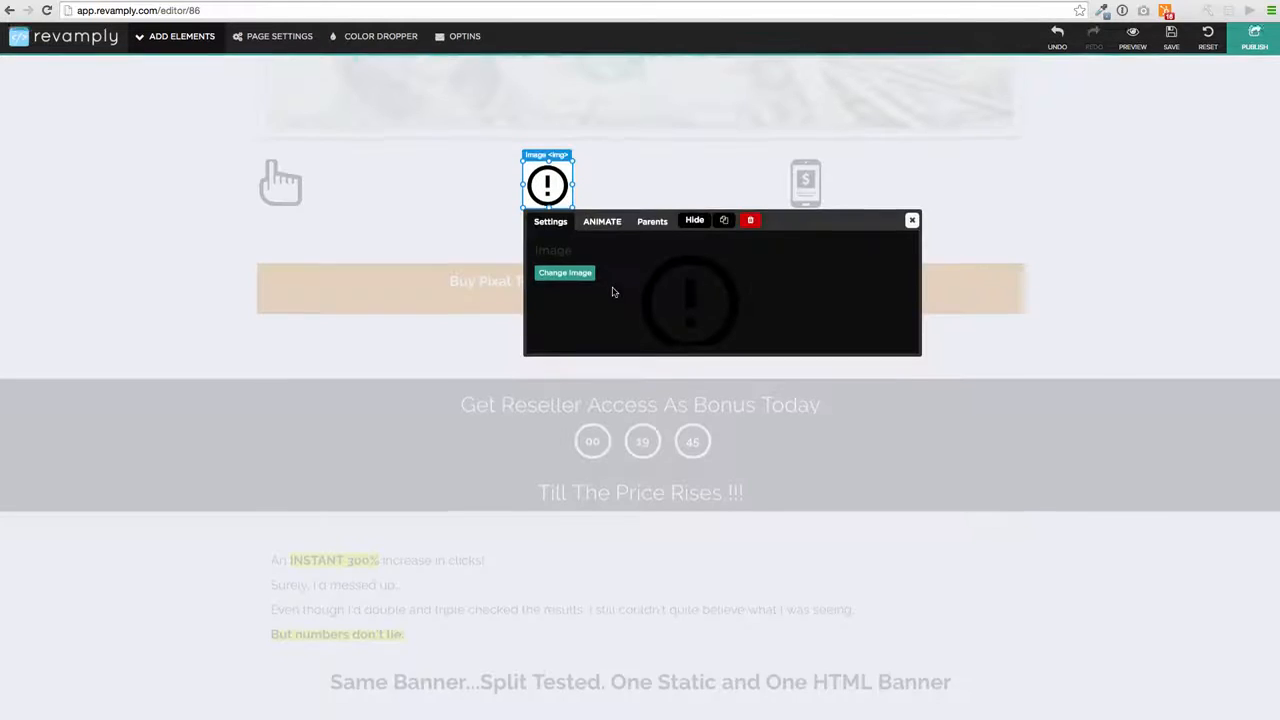
left_click(645, 405)
scroll(628, 510, "down", 3)
scroll(627, 511, "down", 3)
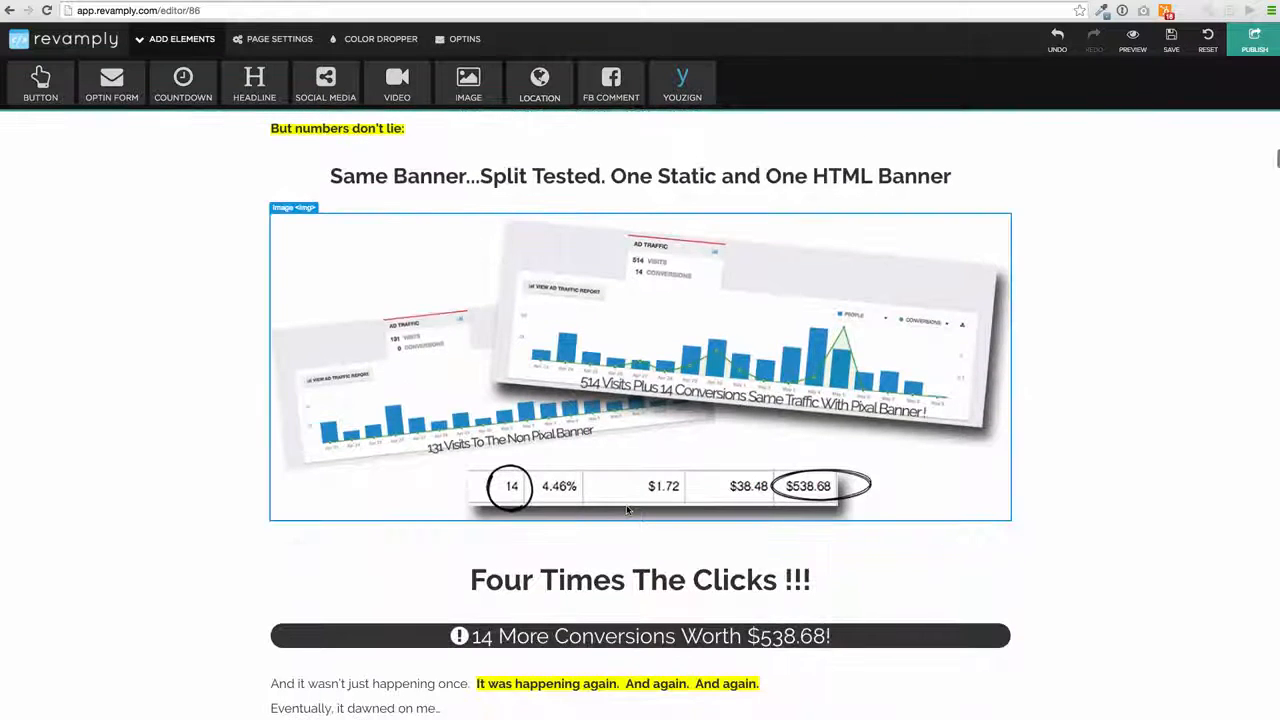
scroll(625, 520, "down", 4)
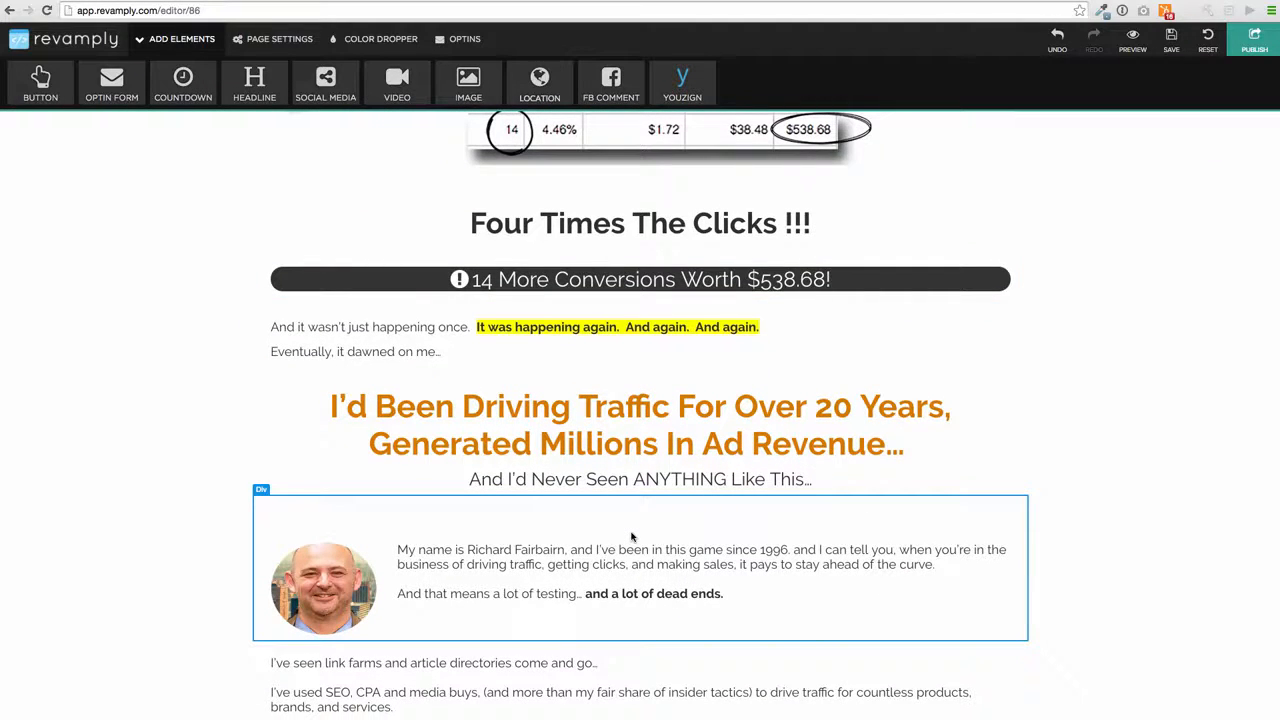
scroll(631, 537, "down", 3)
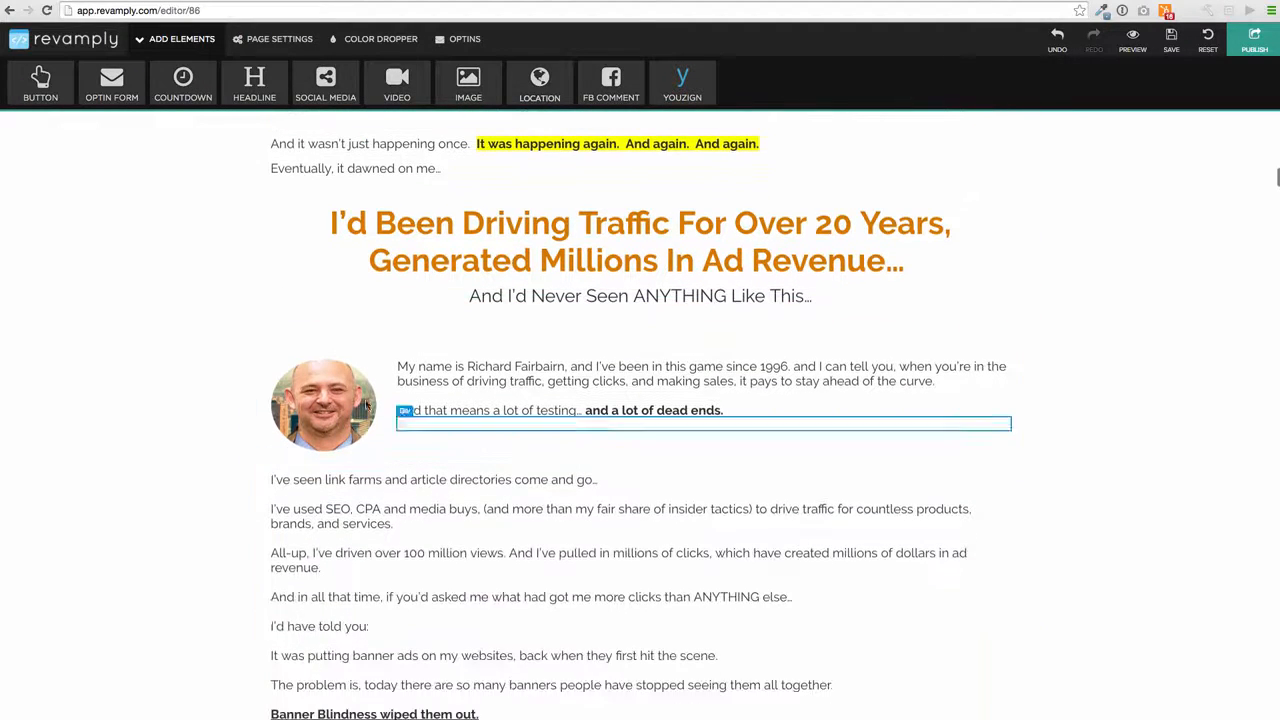
Replace the bio photo with a new portrait file.
left_click(343, 394)
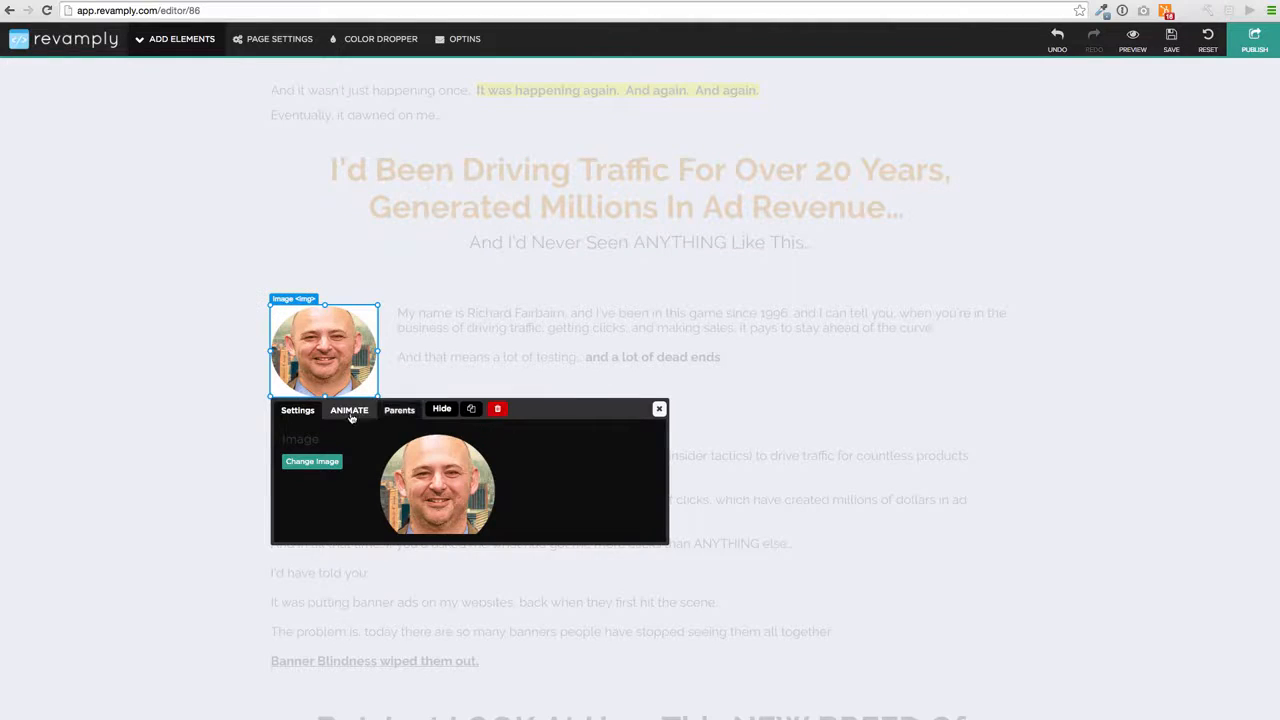
left_click(311, 462)
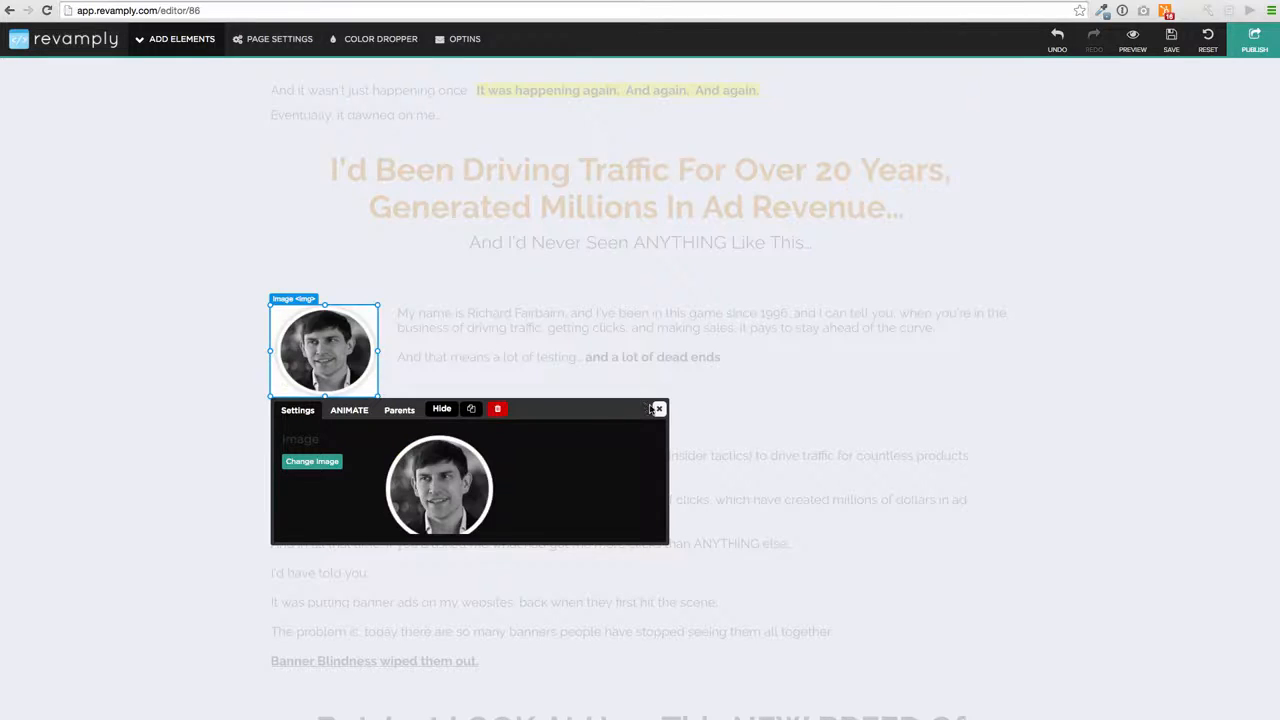
left_click(658, 409)
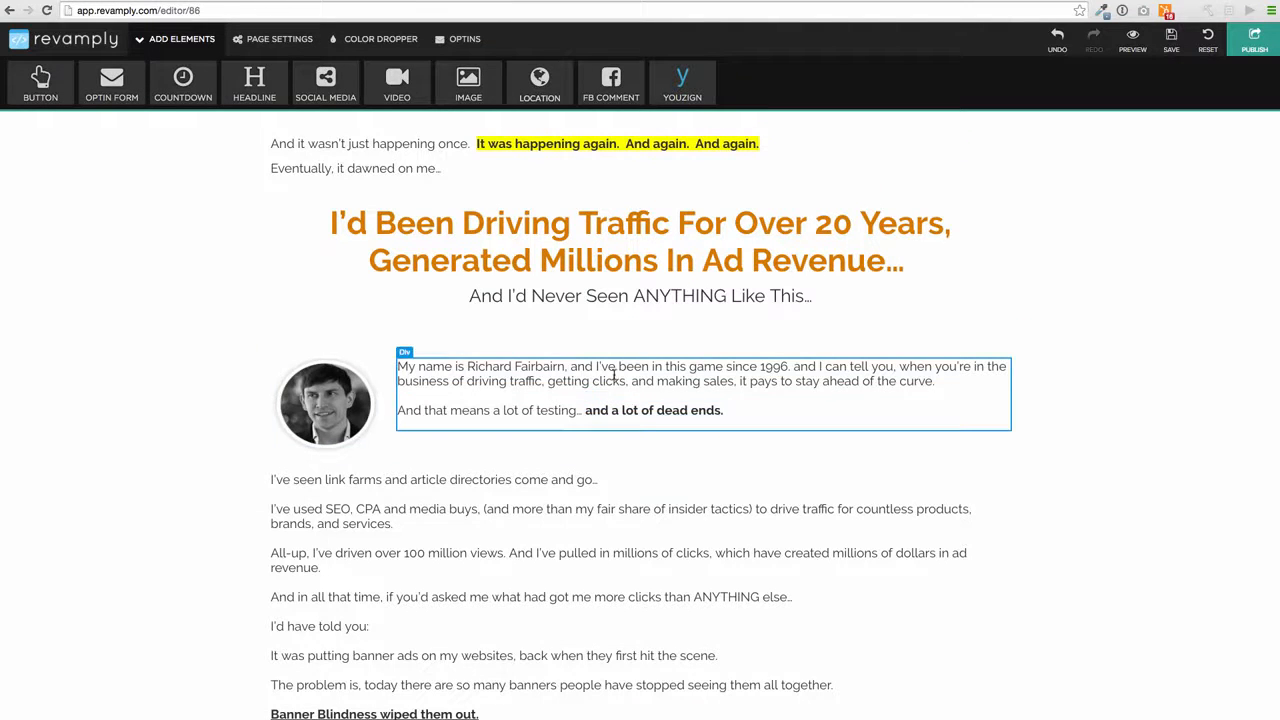
Replace the author's name in the bio paragraph with the new consultant's name.
double_click(608, 381)
left_click_drag(566, 368, 467, 367)
type("Sam Bakker")
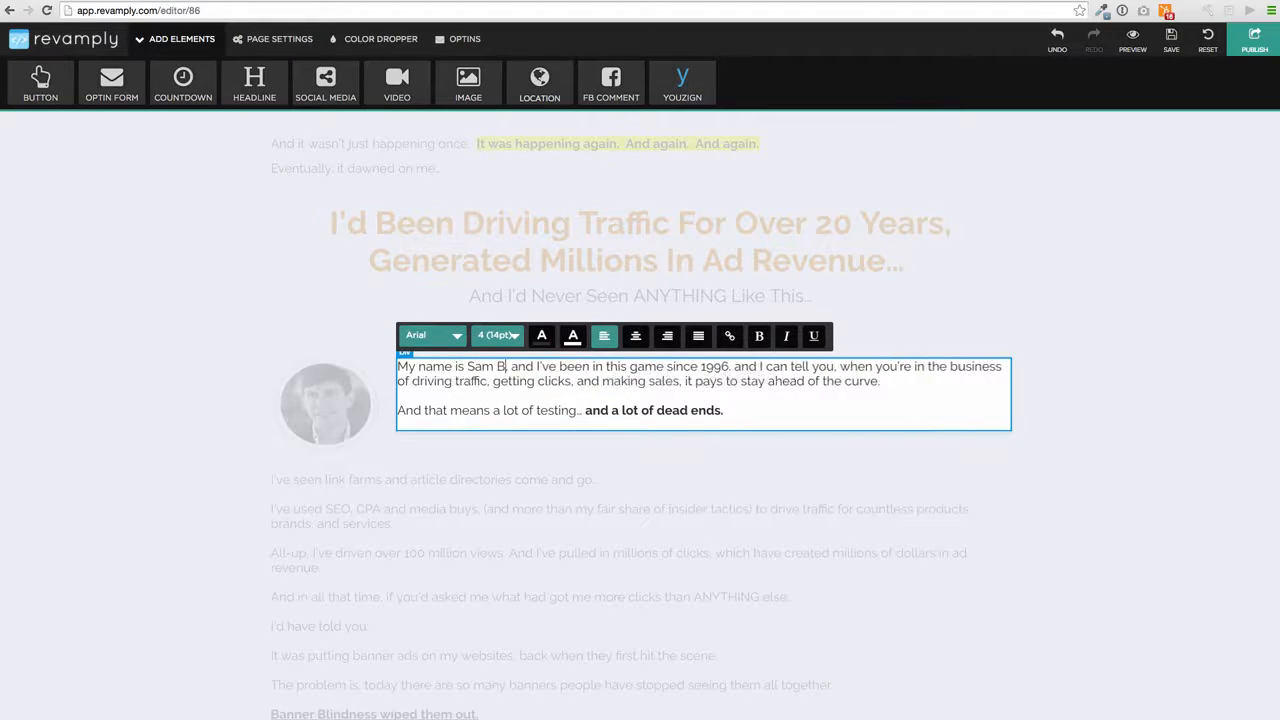
left_click(609, 462)
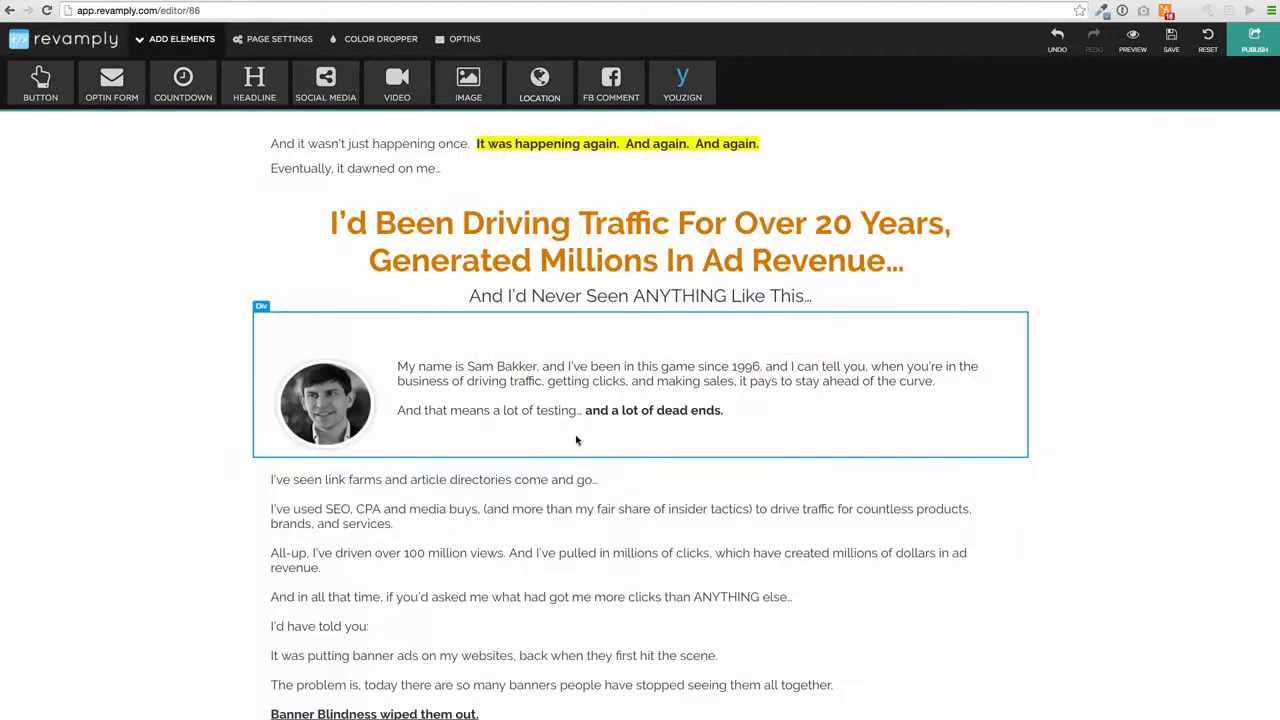
scroll(580, 438, "down", 10)
scroll(577, 440, "down", 20)
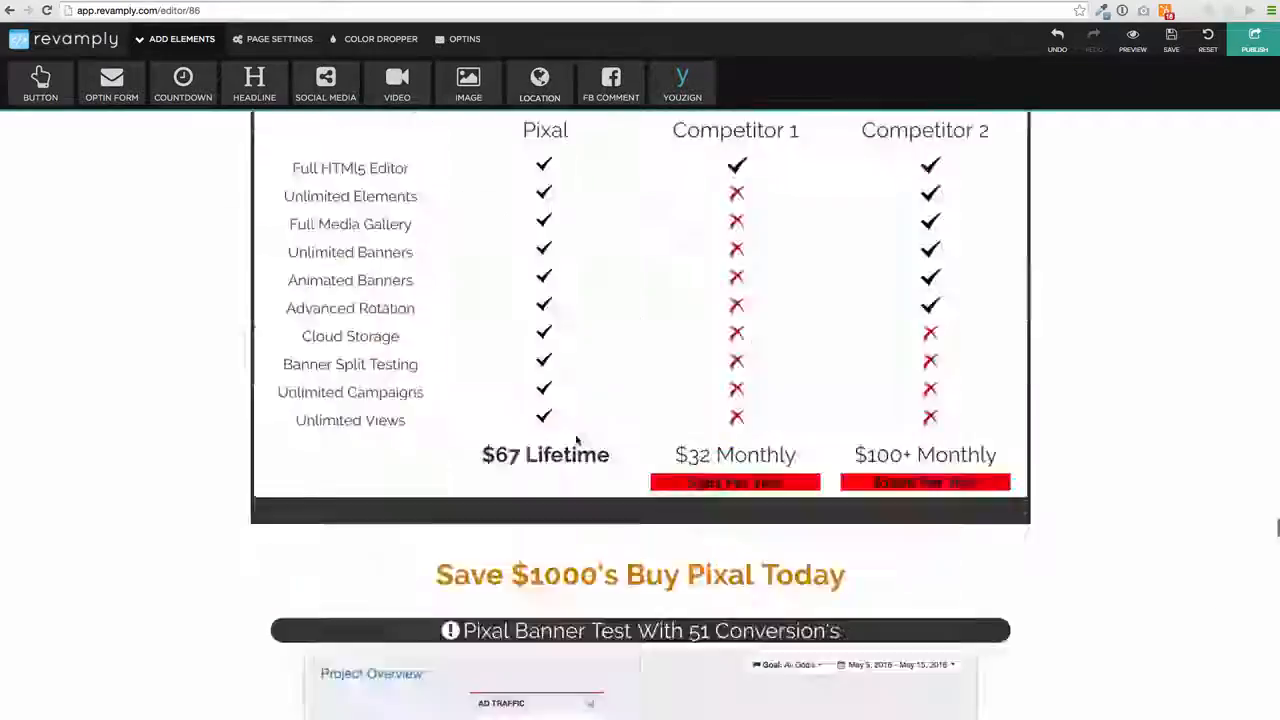
scroll(577, 298, "up", 10)
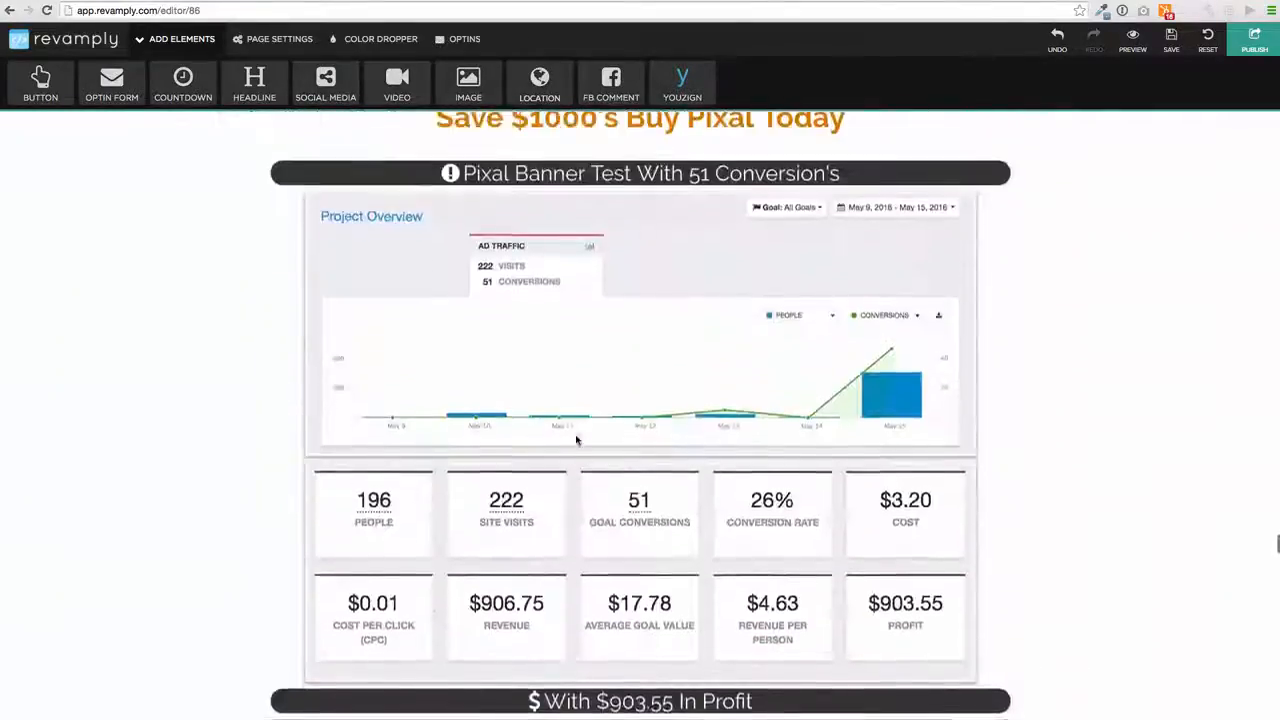
scroll(577, 301, "up", 8)
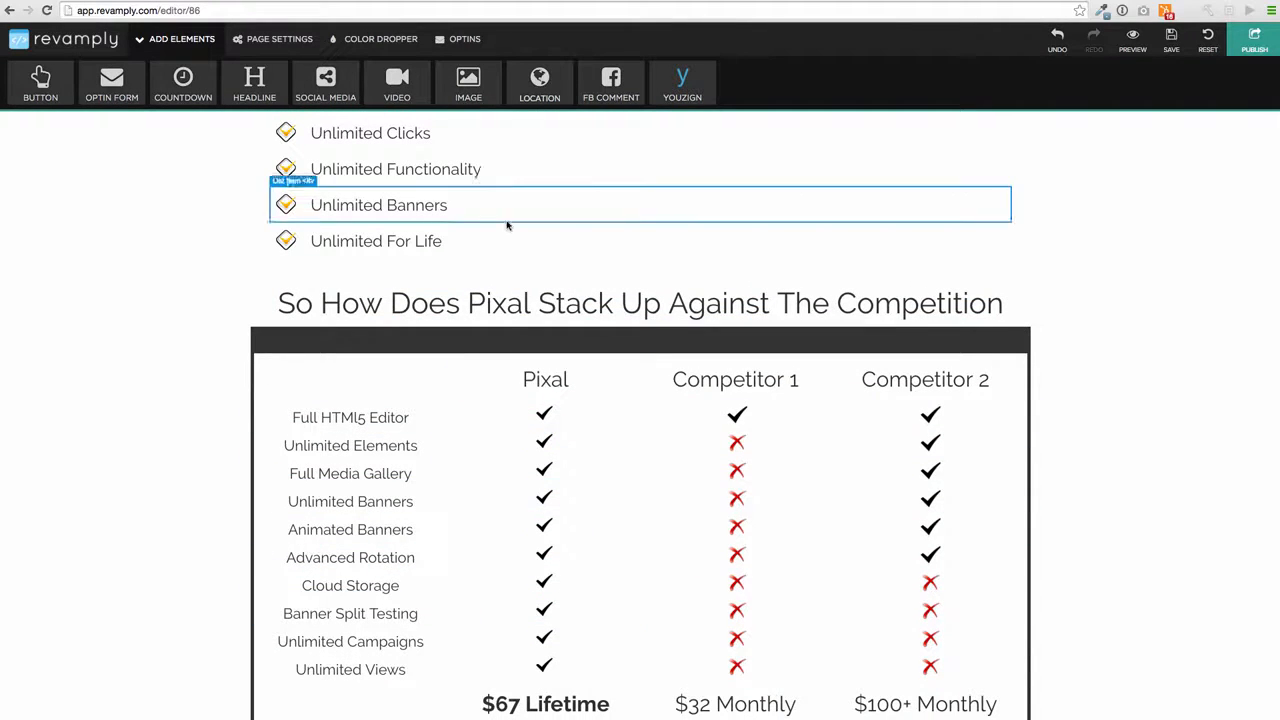
left_click(535, 327)
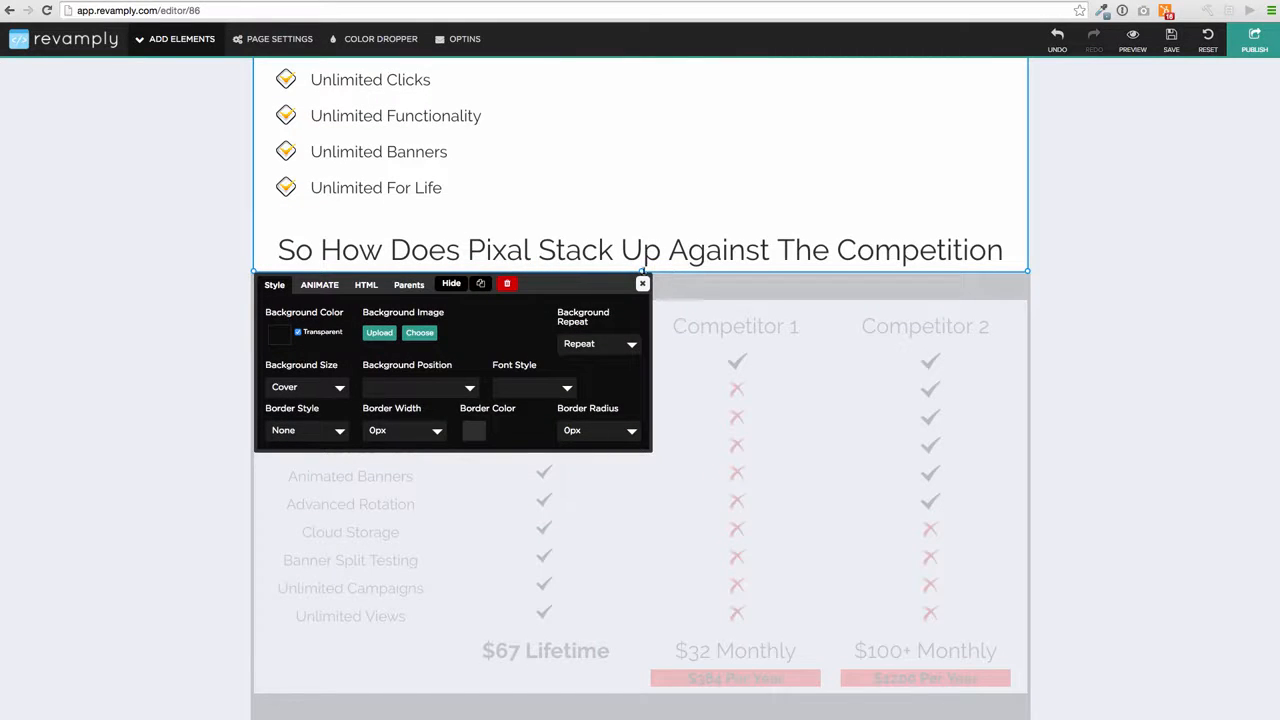
left_click(642, 284)
left_click_drag(641, 272, 641, 373)
left_click_drag(638, 558, 631, 283)
left_click(643, 298)
scroll(650, 303, "up", 20)
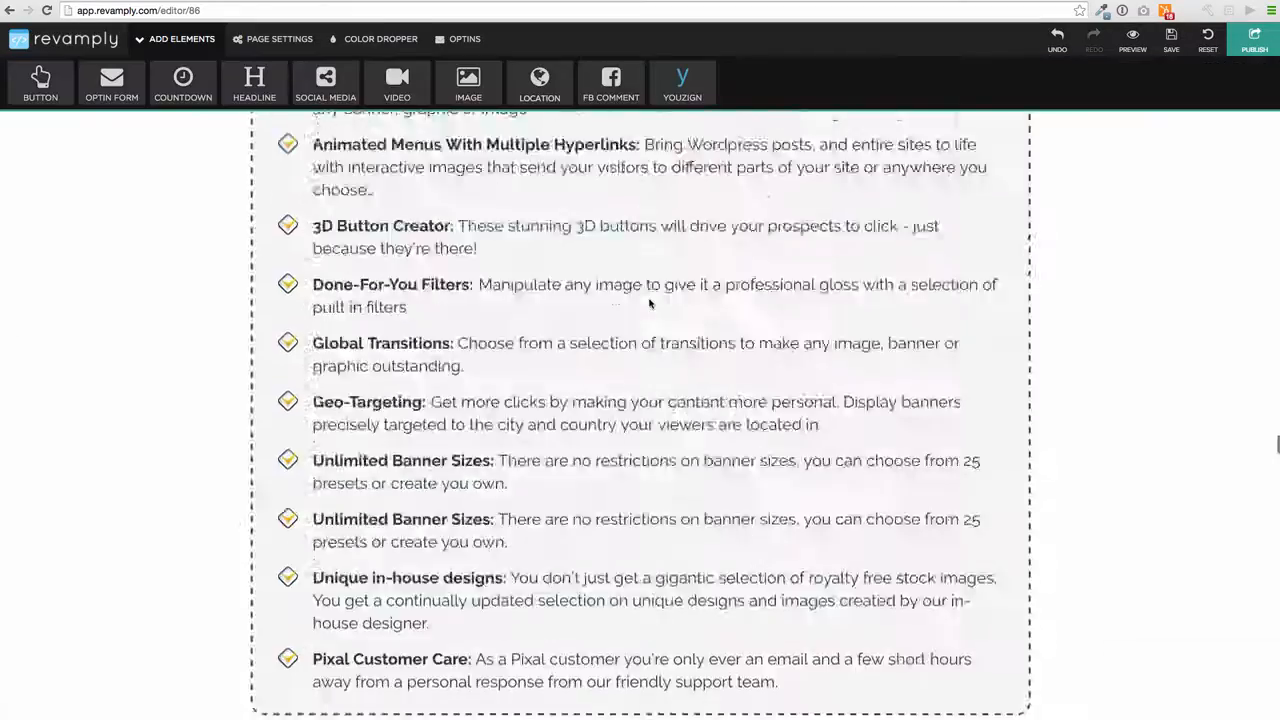
scroll(650, 303, "up", 10)
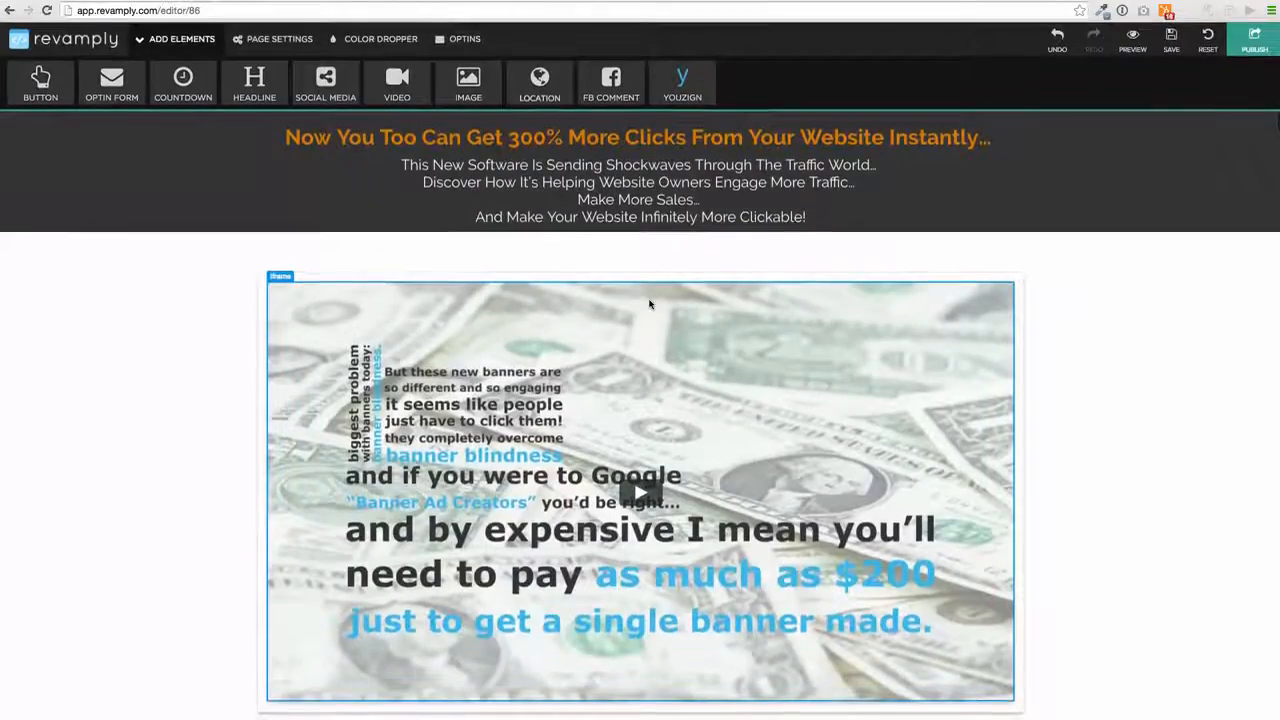
scroll(650, 303, "down", 5)
scroll(650, 303, "down", 4)
scroll(650, 303, "up", 6)
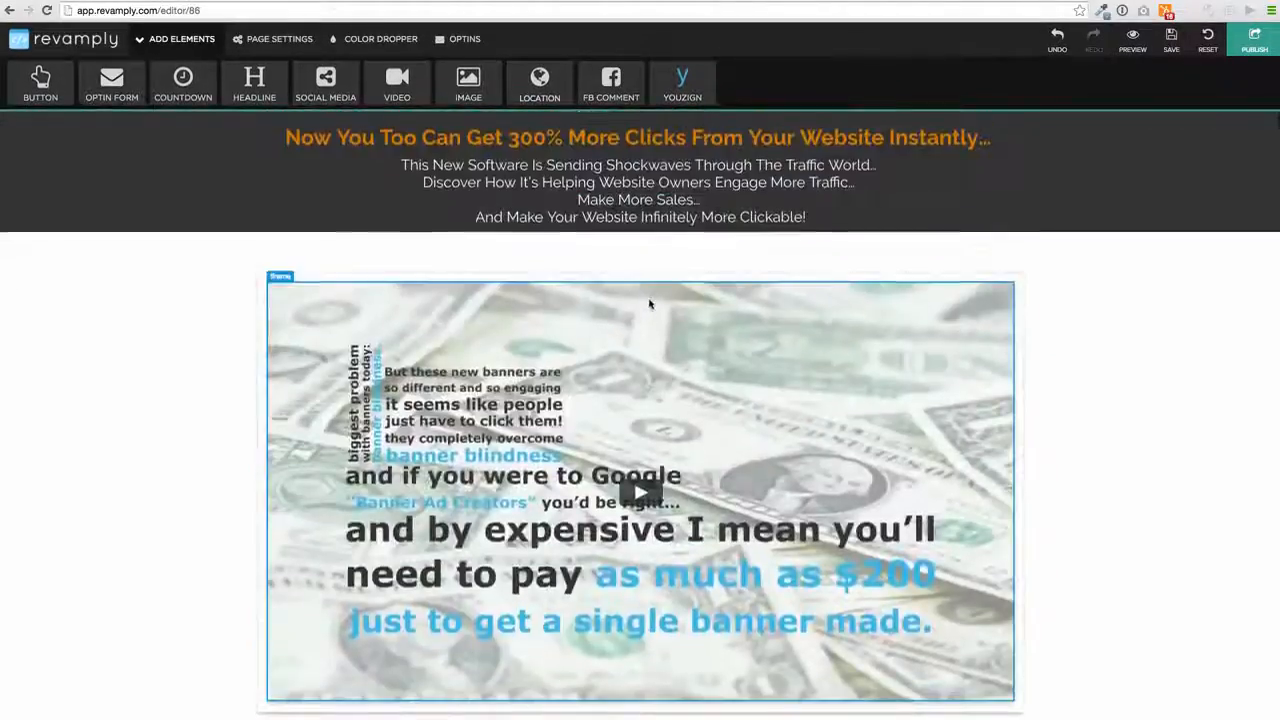
scroll(650, 303, "down", 4)
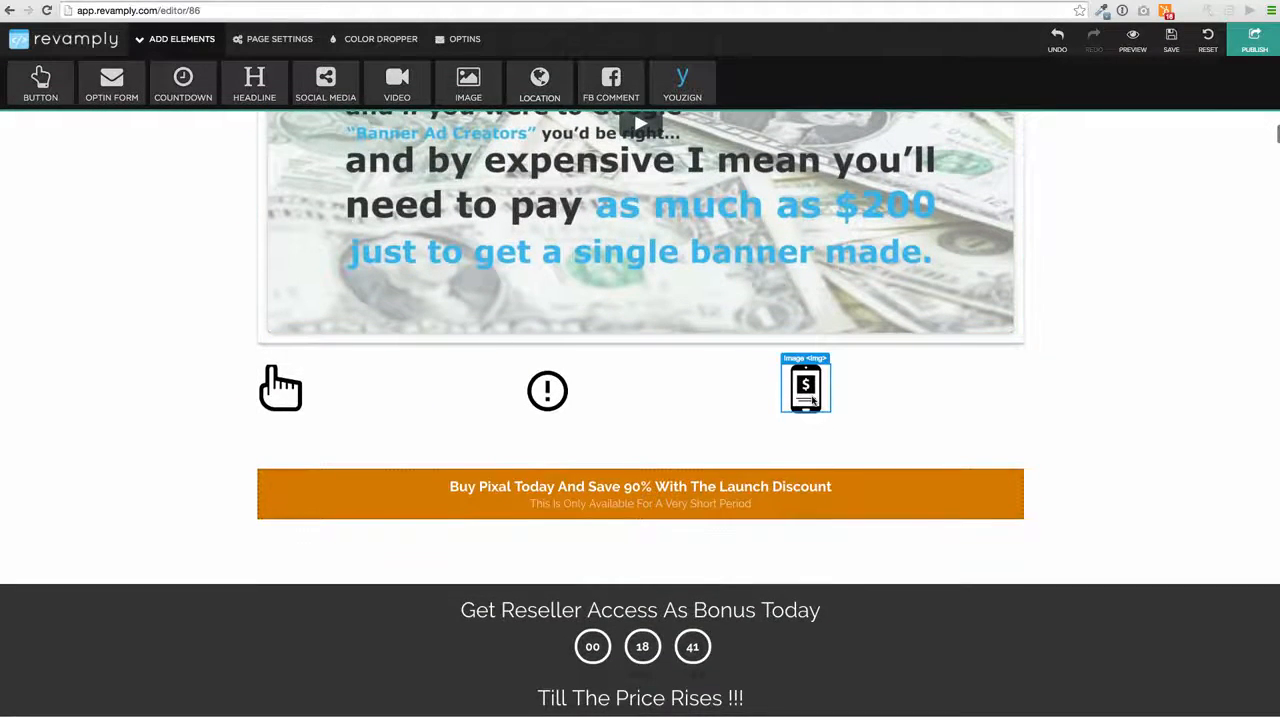
left_click(813, 401)
Delete the phone, exclamation-mark and pointing-hand icon images under the video.
left_click(658, 371)
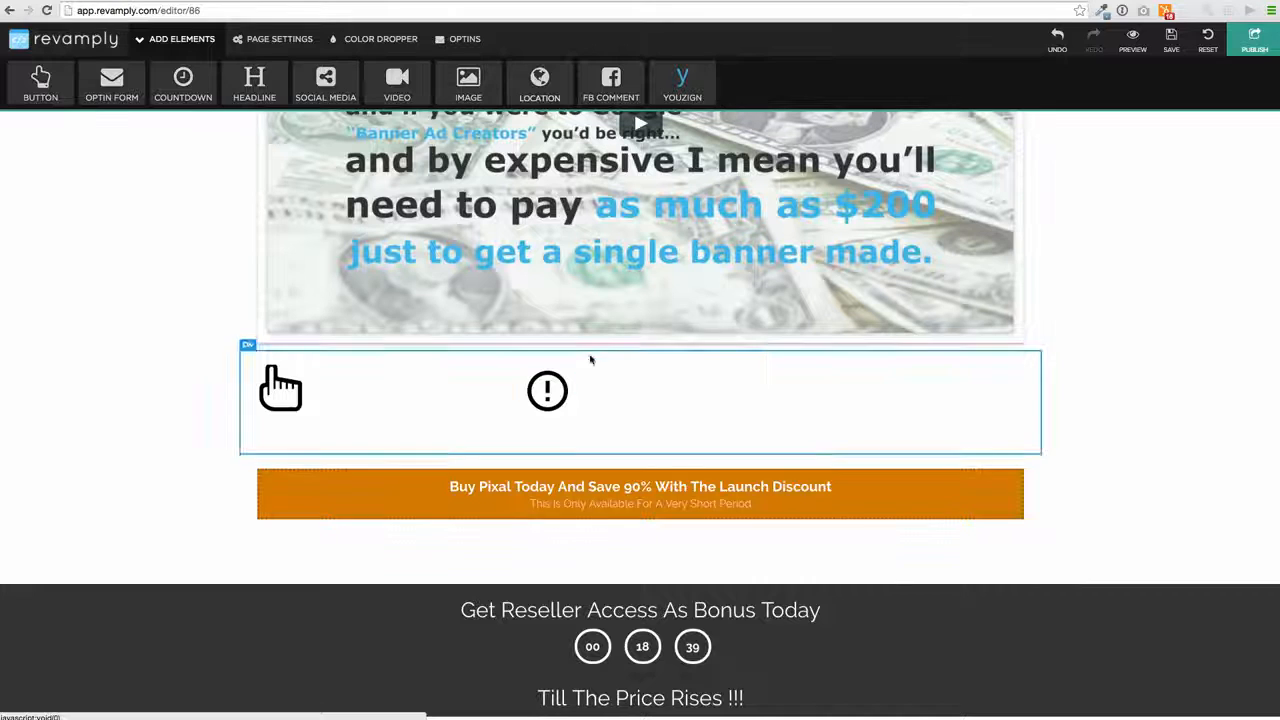
left_click(547, 389)
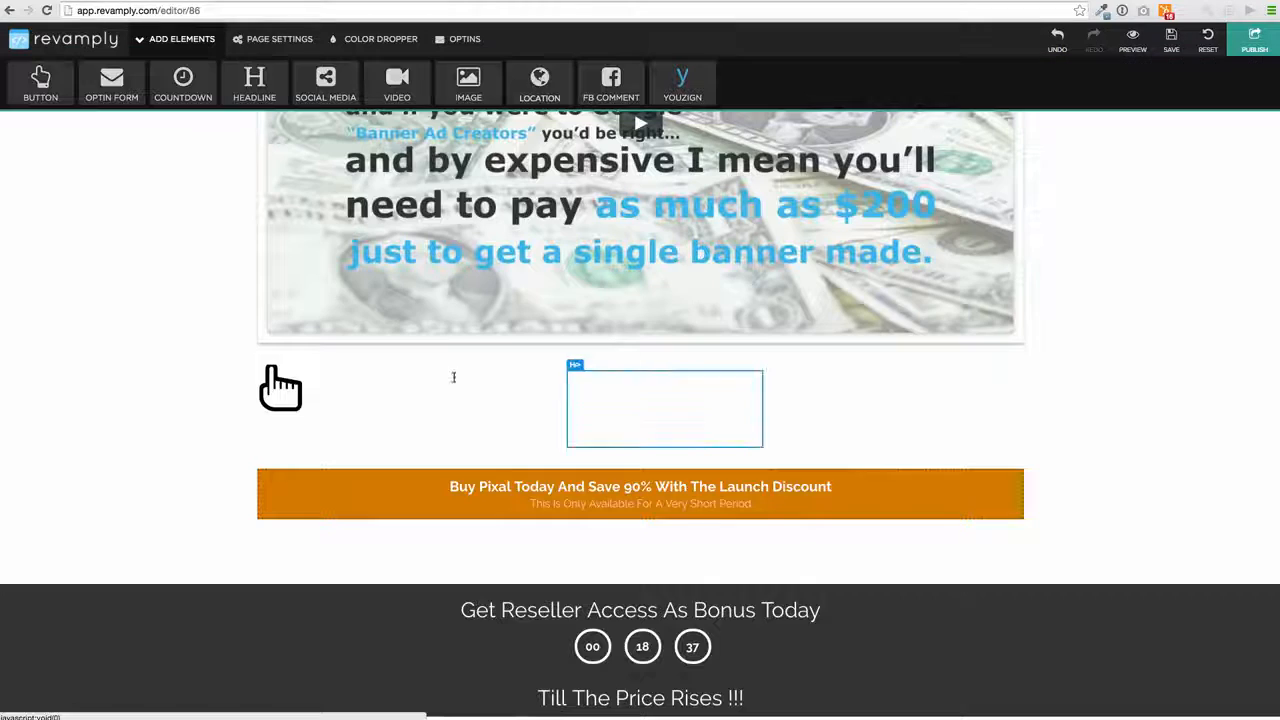
left_click(750, 372)
left_click(280, 387)
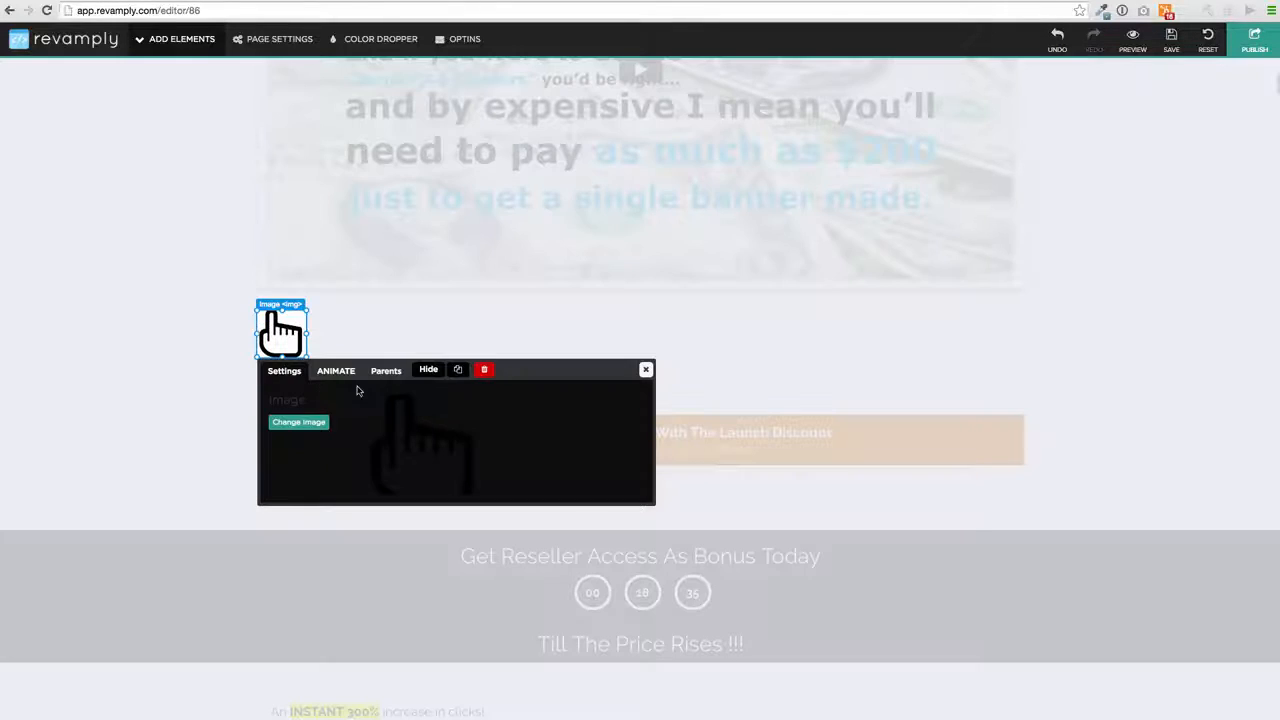
left_click(483, 368)
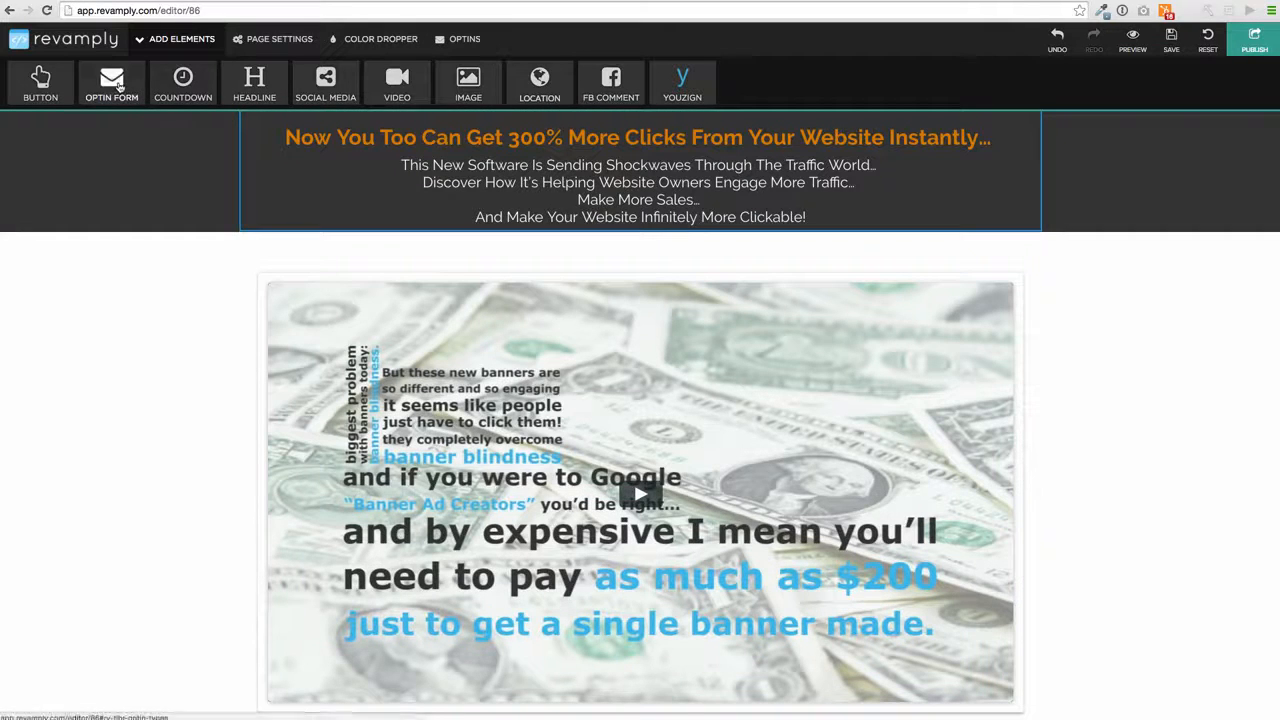
Delete the old countdown row from the reseller section.
scroll(592, 300, "down", 2)
scroll(592, 300, "down", 5)
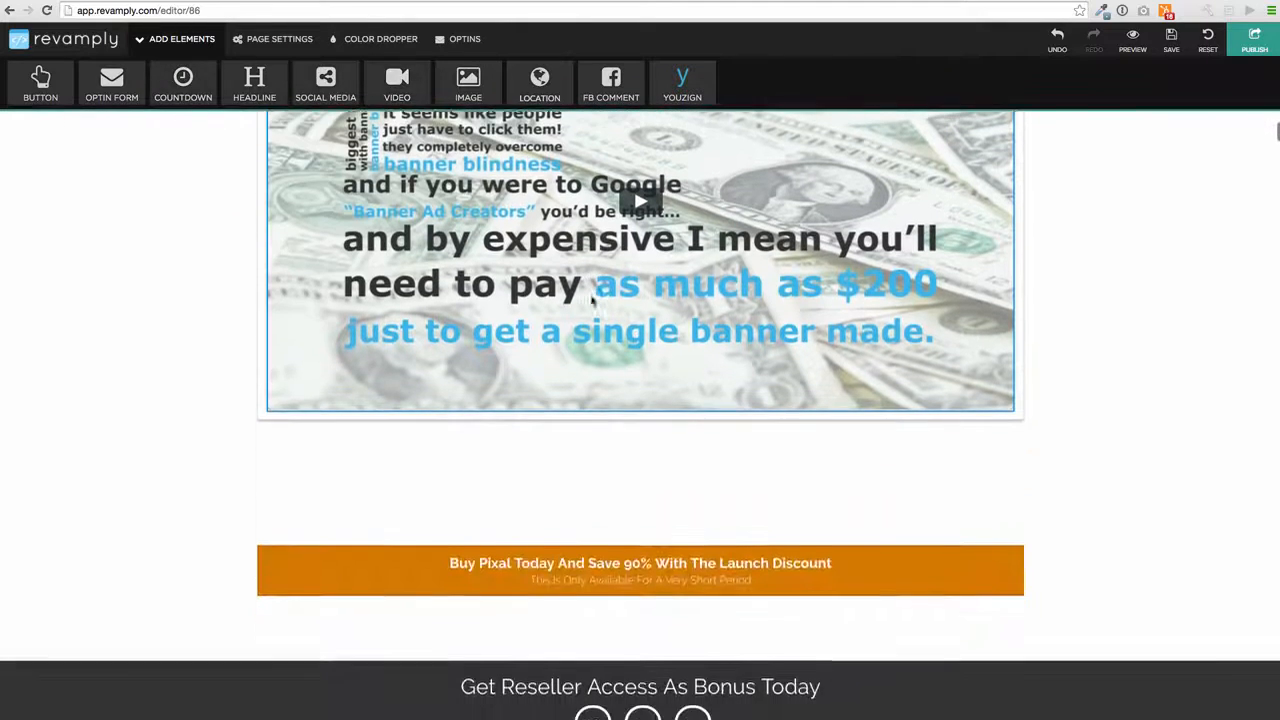
scroll(530, 257, "down", 3)
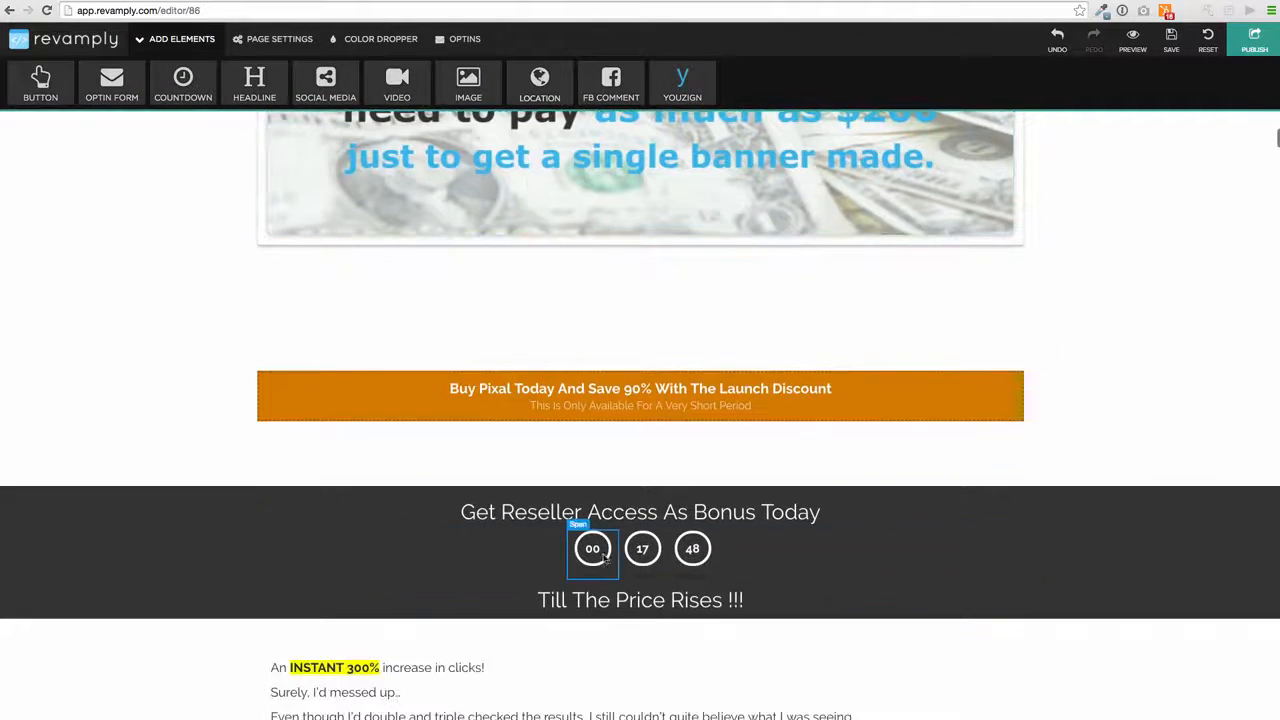
left_click(782, 572)
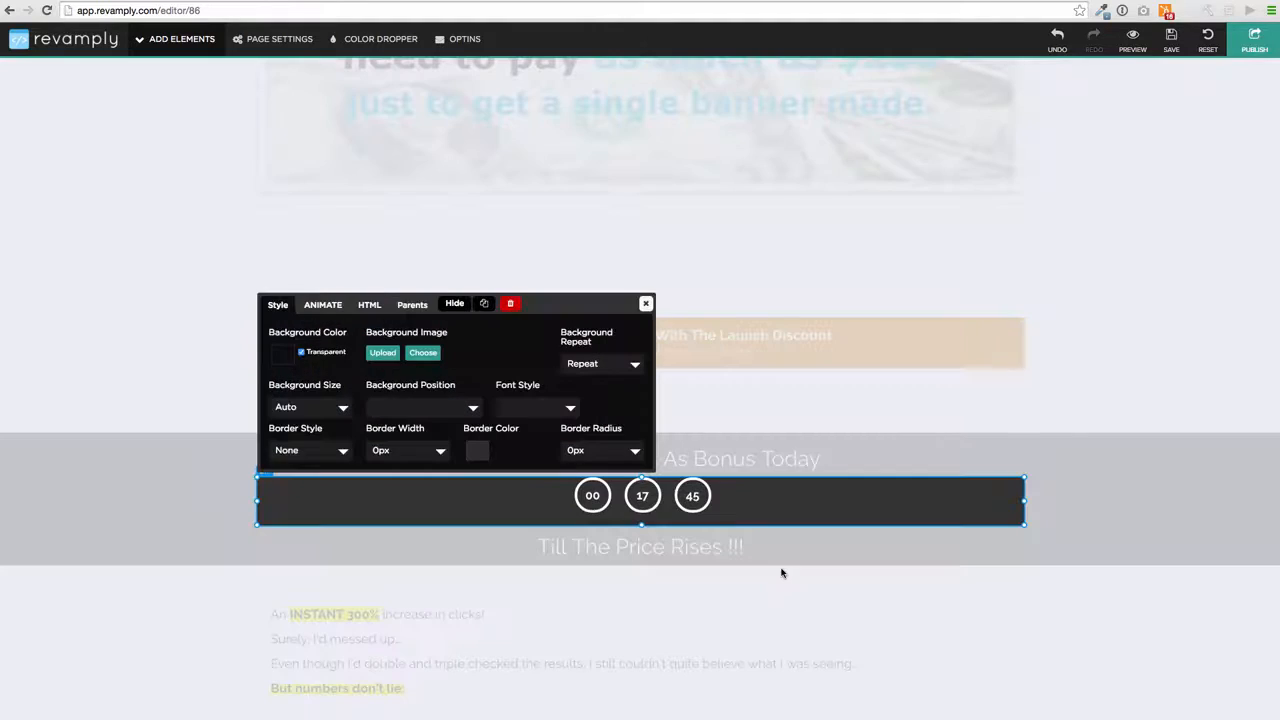
left_click(511, 304)
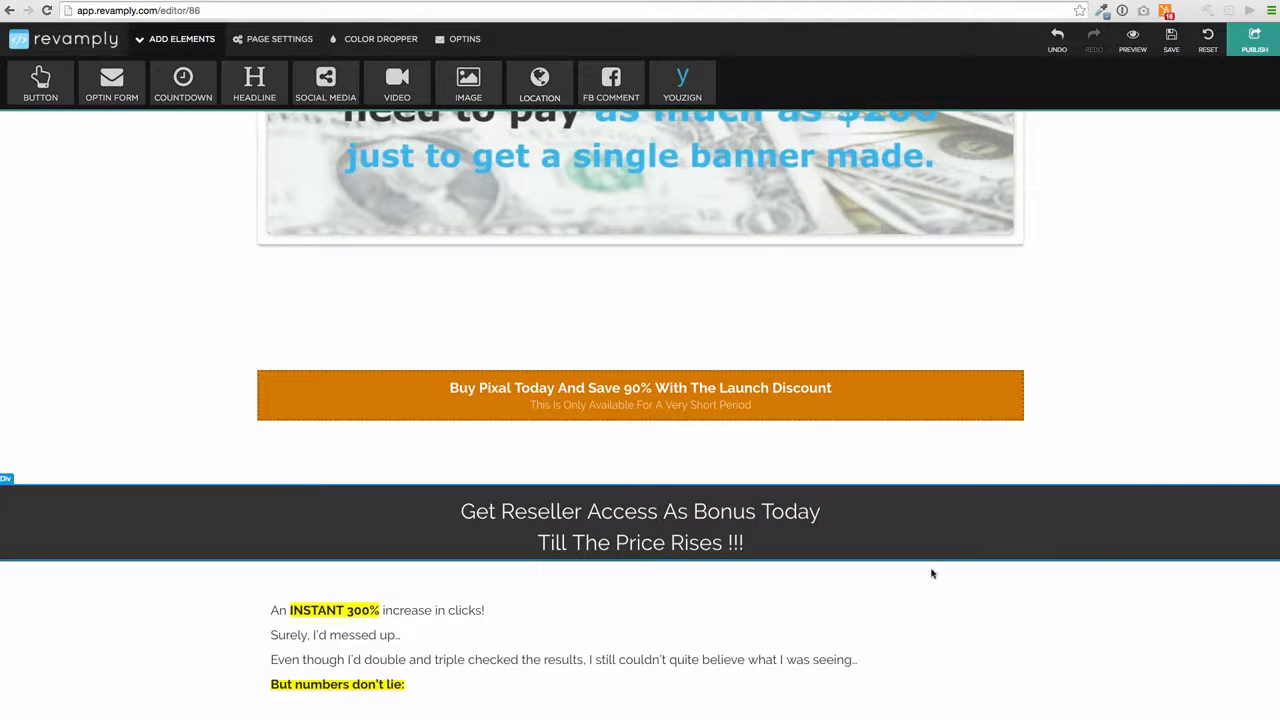
Select the dark reseller section and show the Countdown templates under Add Elements.
left_click(637, 522)
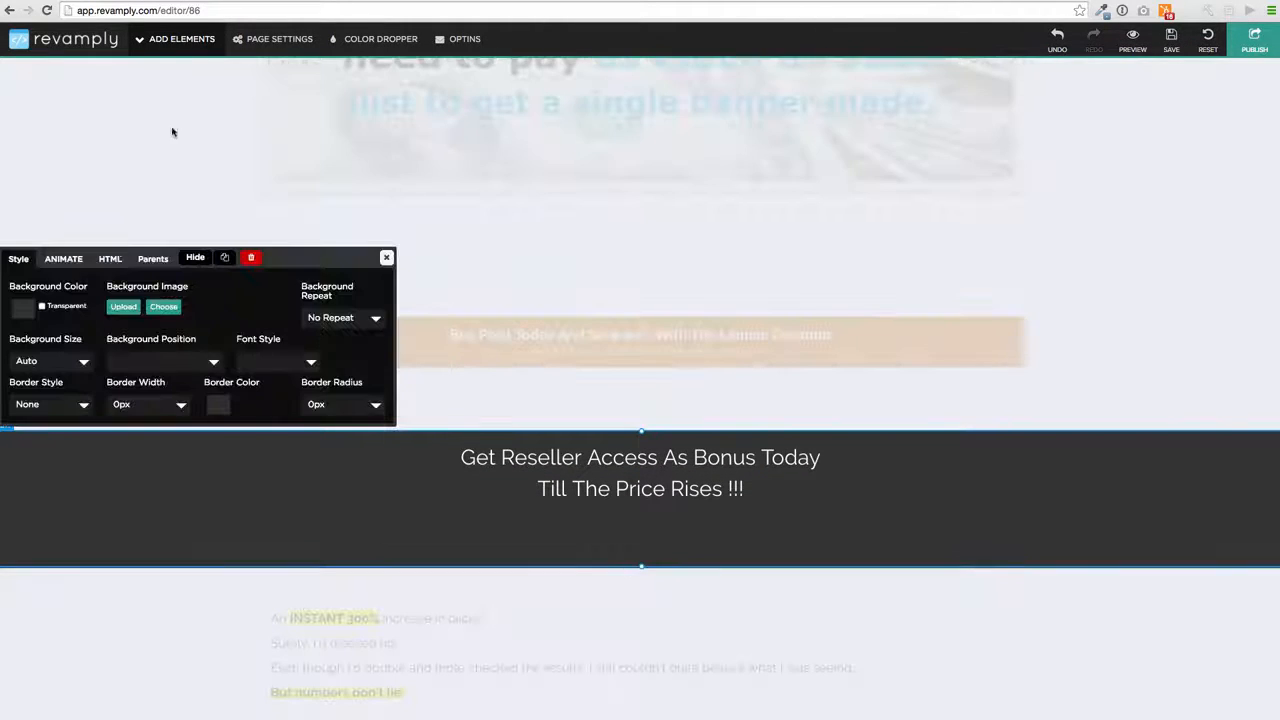
left_click(175, 38)
left_click(185, 86)
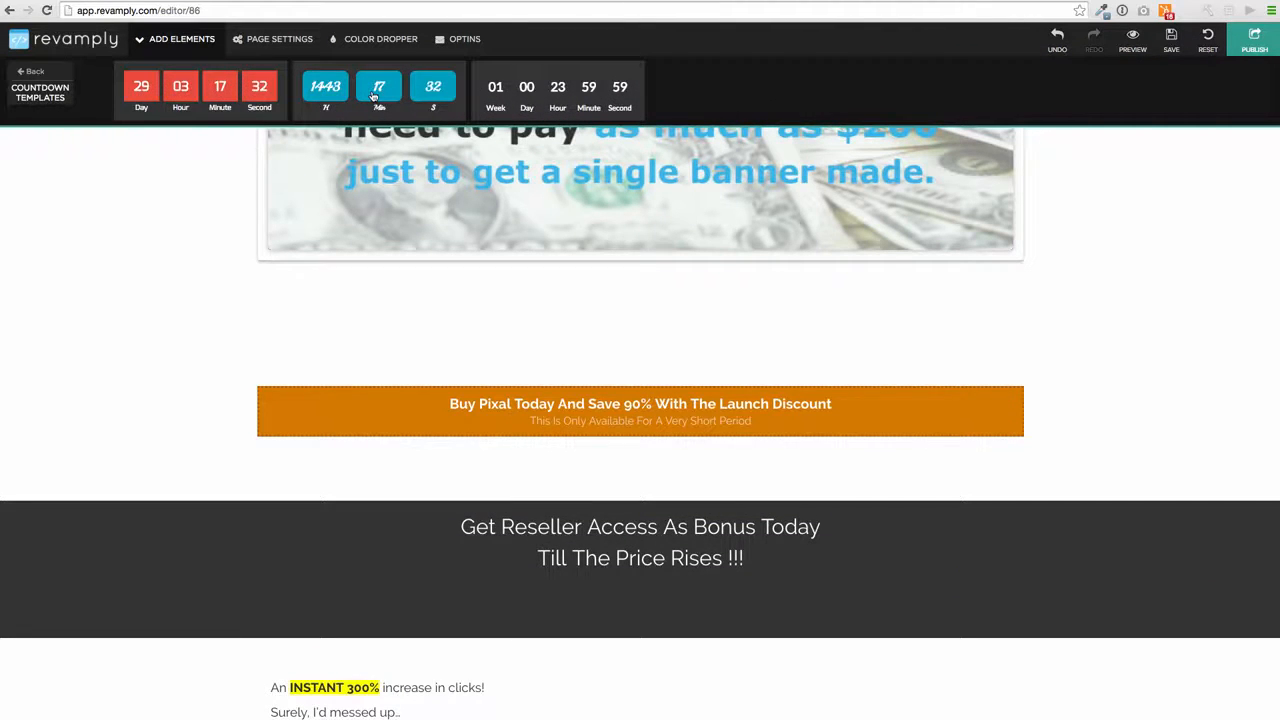
Place the week-to-second countdown template in the reseller section, set to one day.
left_click_drag(557, 84, 650, 583)
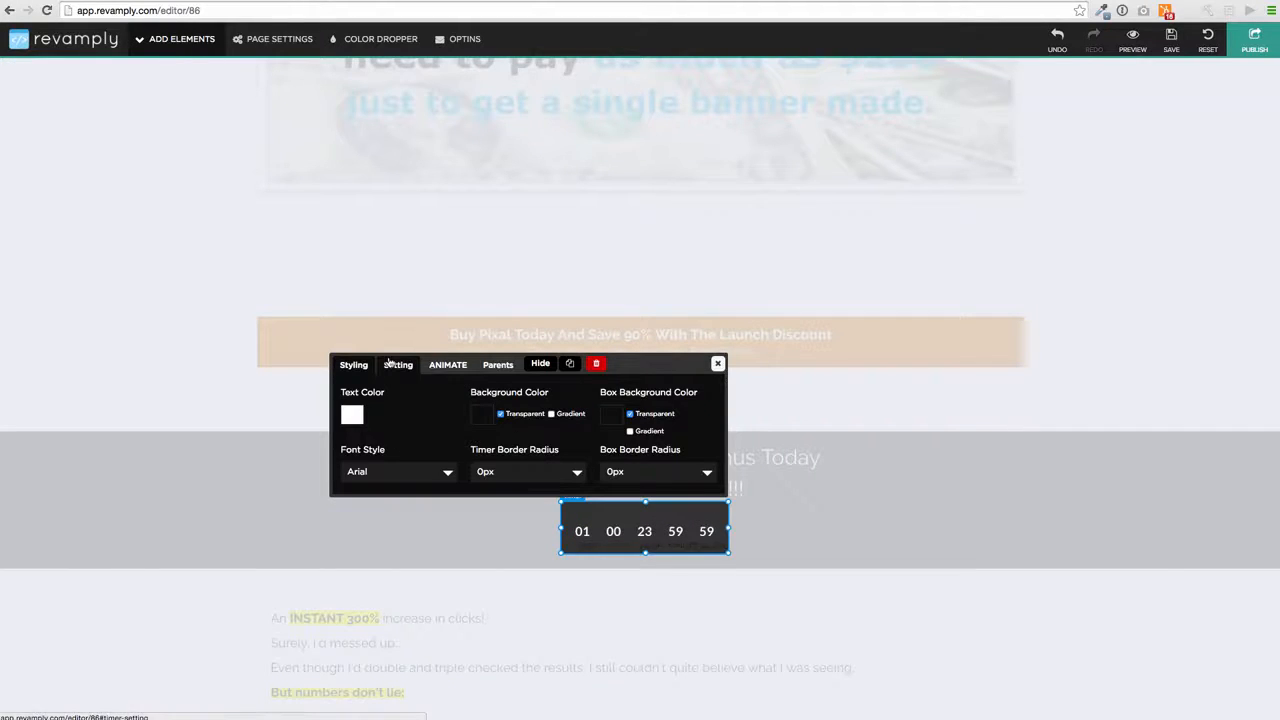
left_click(397, 365)
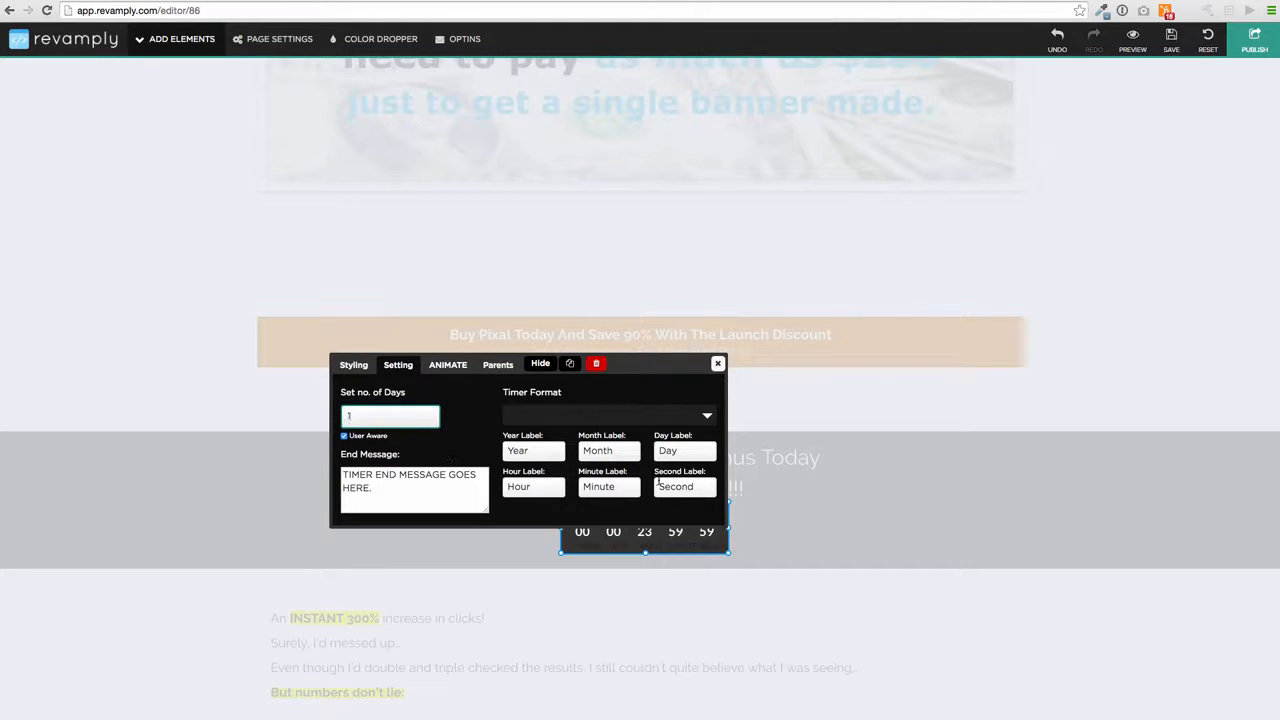
left_click(719, 364)
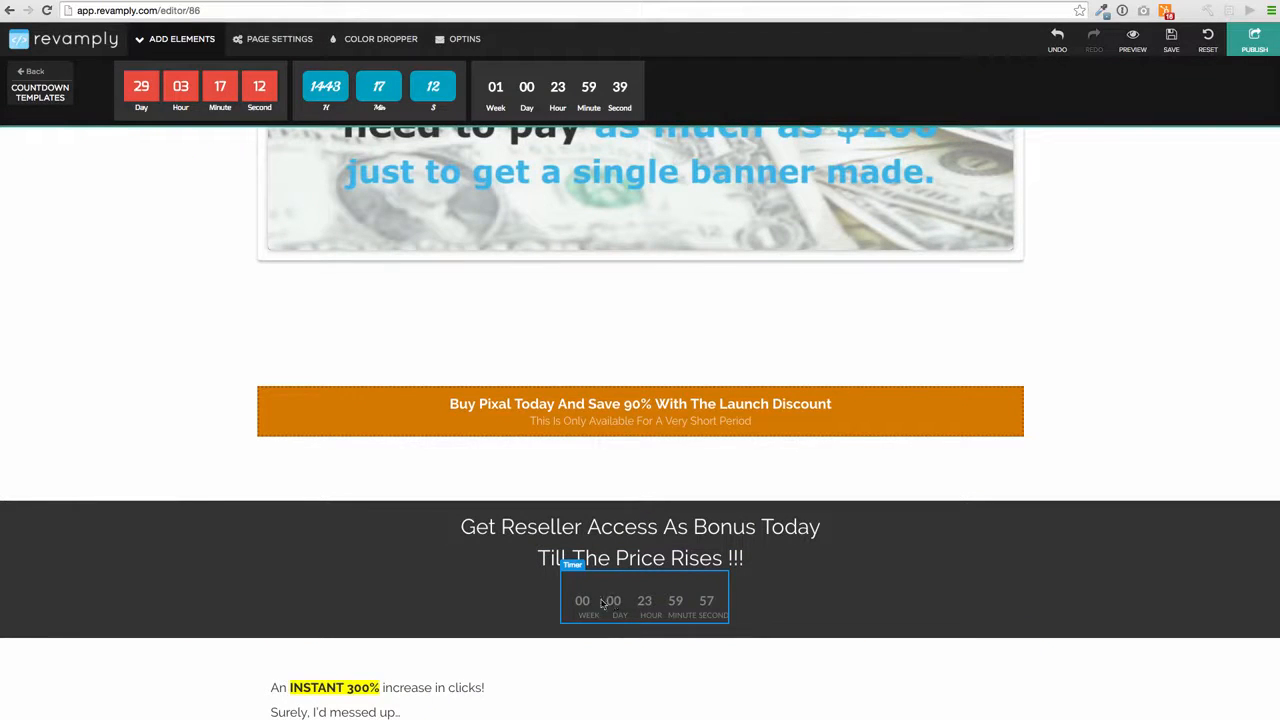
Give the new countdown timer the Flash animation.
left_click(659, 613)
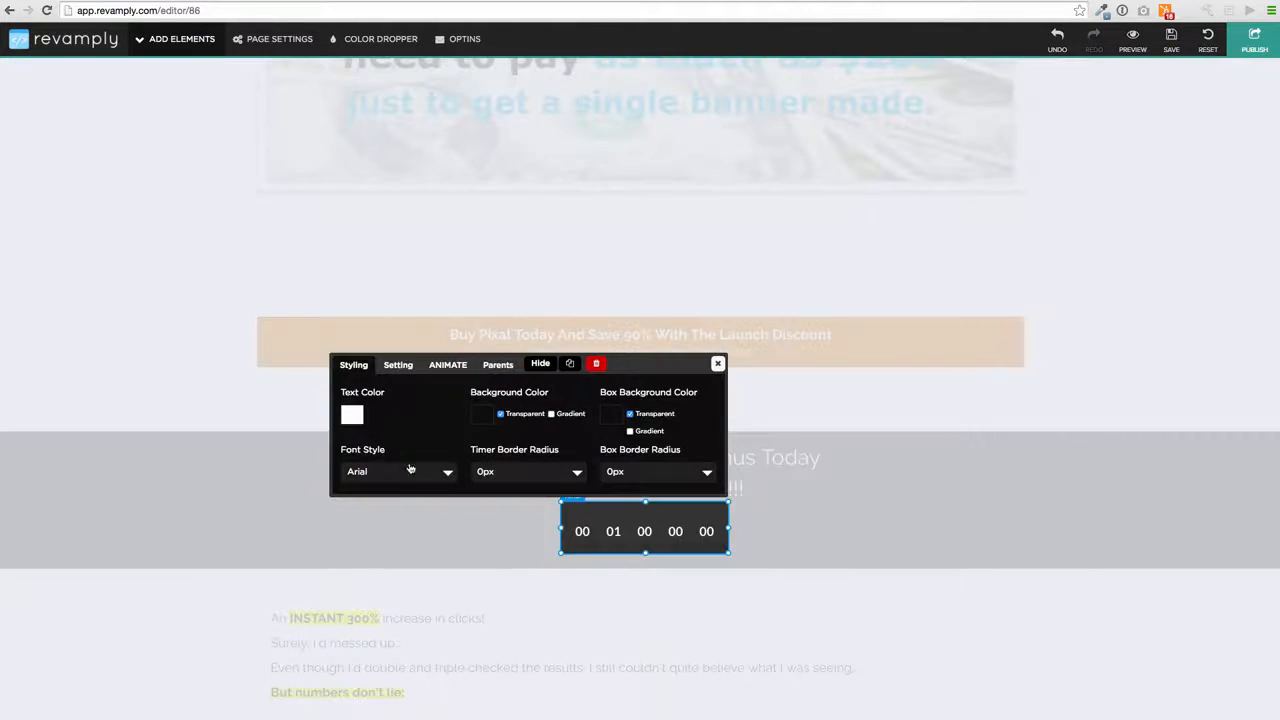
left_click(447, 364)
left_click(490, 417)
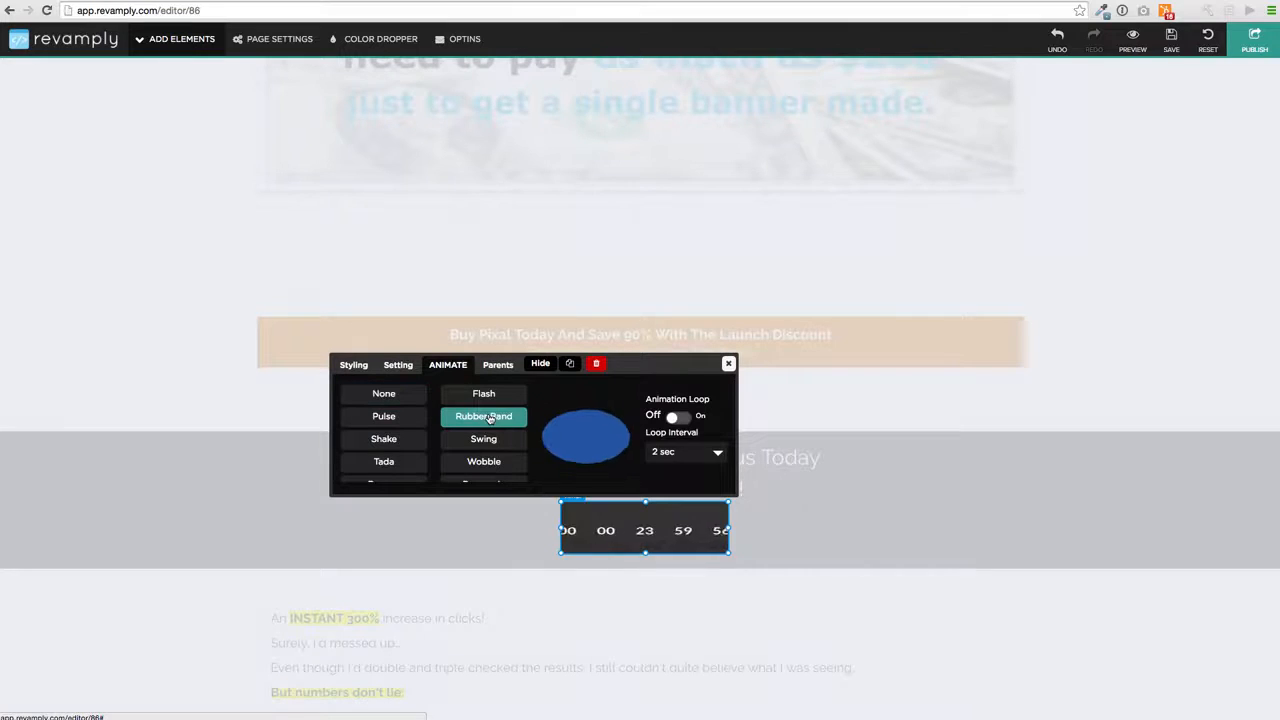
left_click(488, 395)
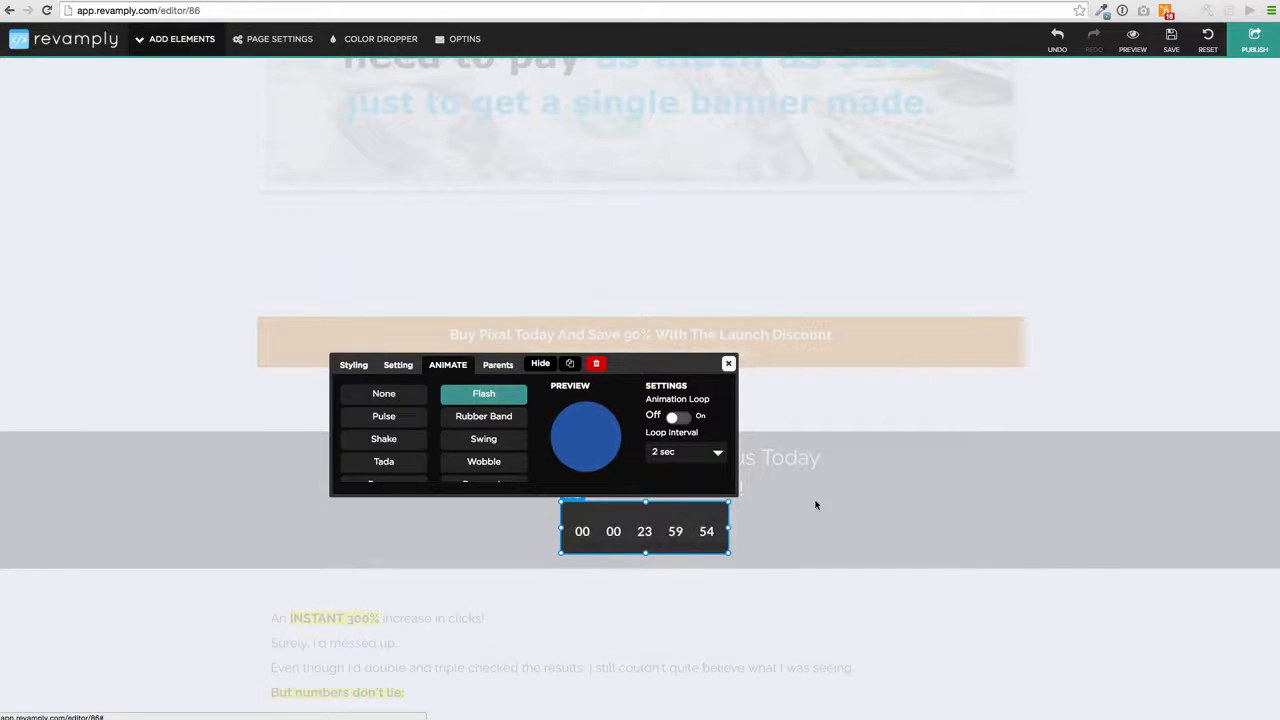
left_click(729, 364)
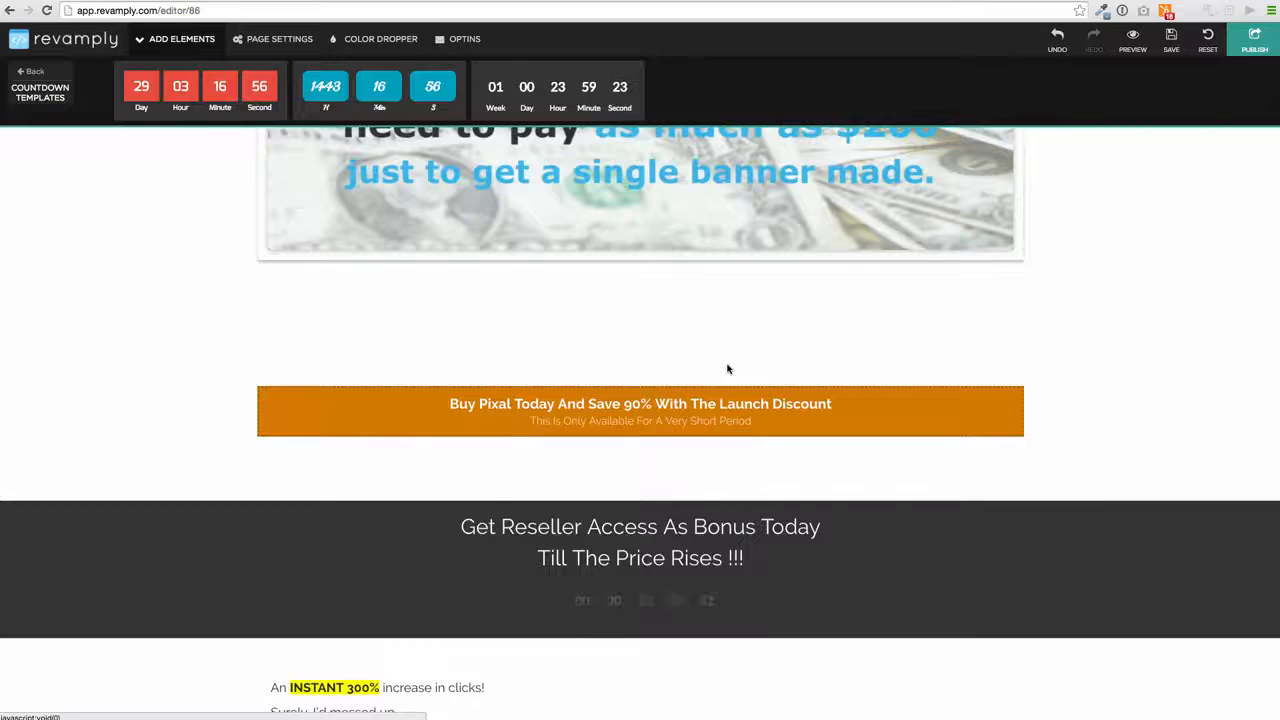
scroll(728, 366, "up", 5)
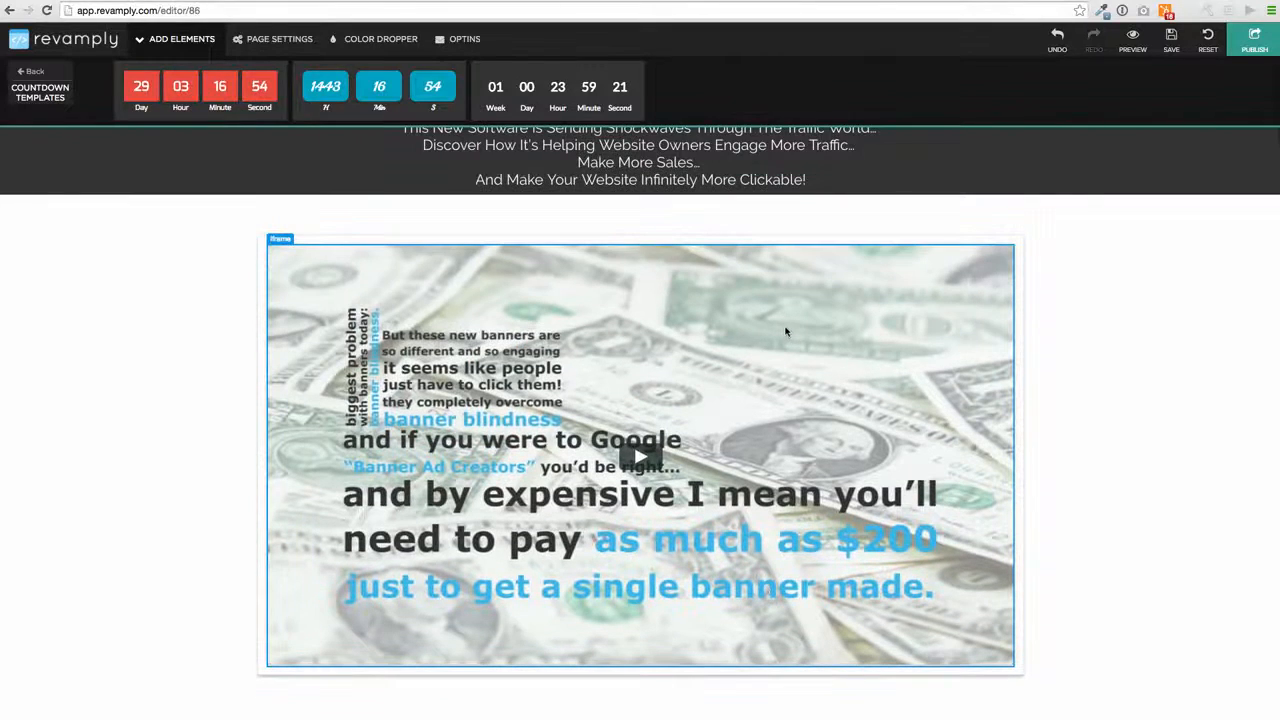
Animate the banner video, trying Rubber Band, Swing, Flash and Shake.
left_click(786, 332)
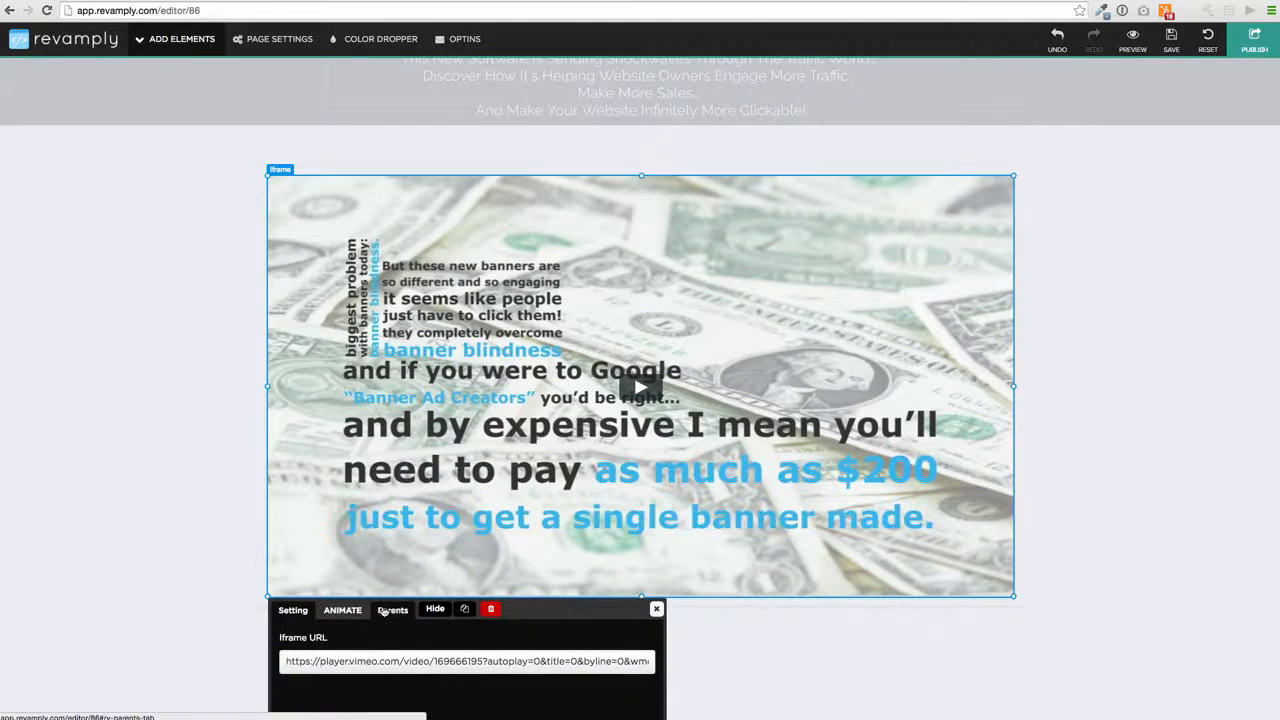
left_click(342, 610)
left_click(422, 661)
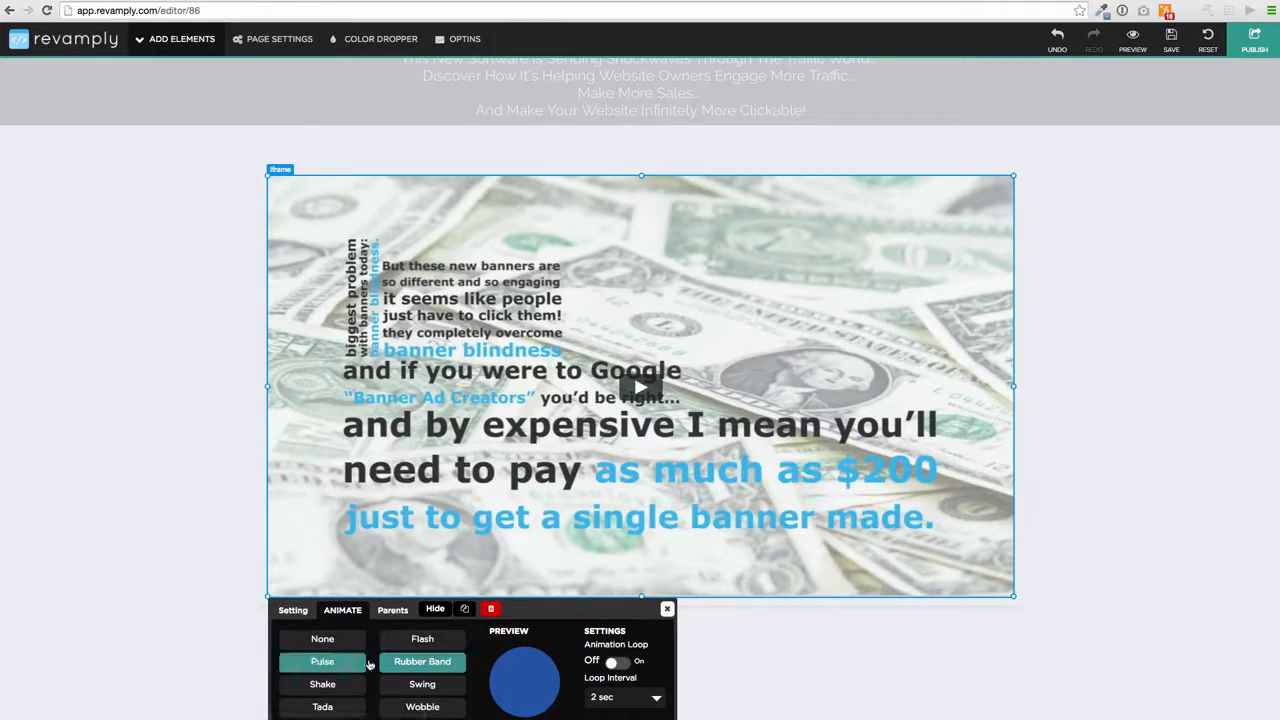
left_click(422, 684)
left_click(426, 640)
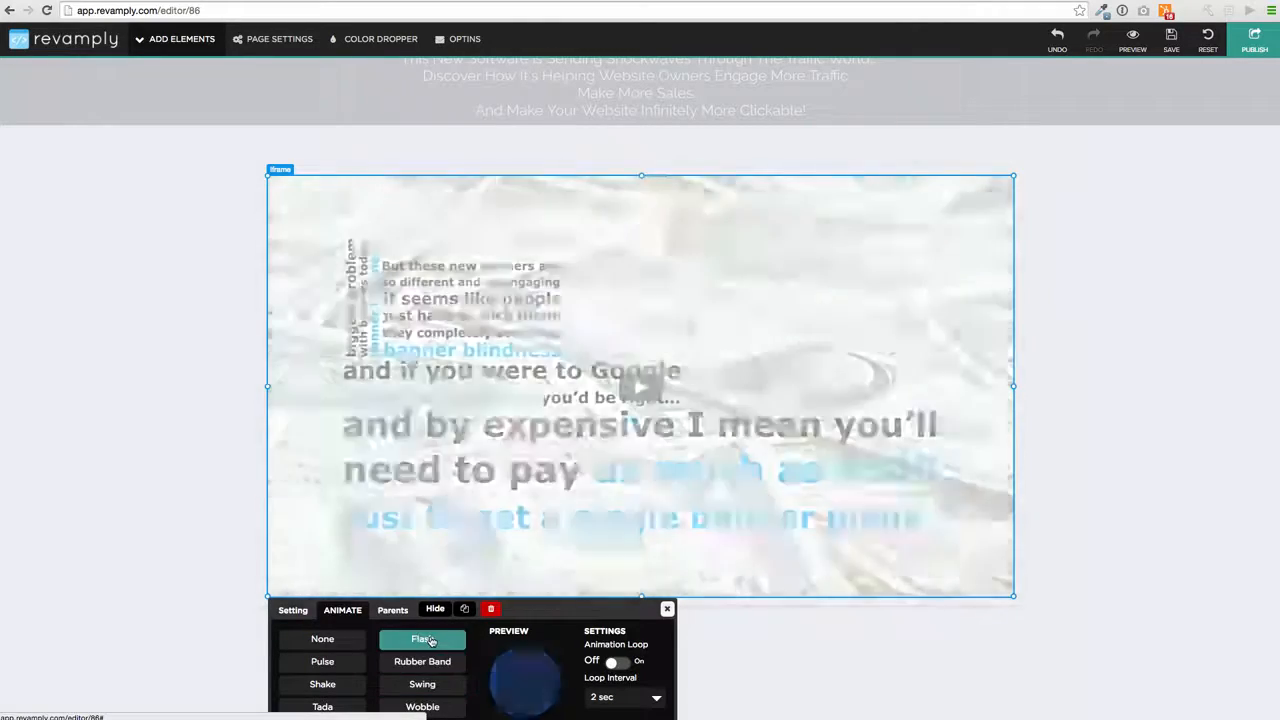
left_click(322, 684)
left_click(666, 611)
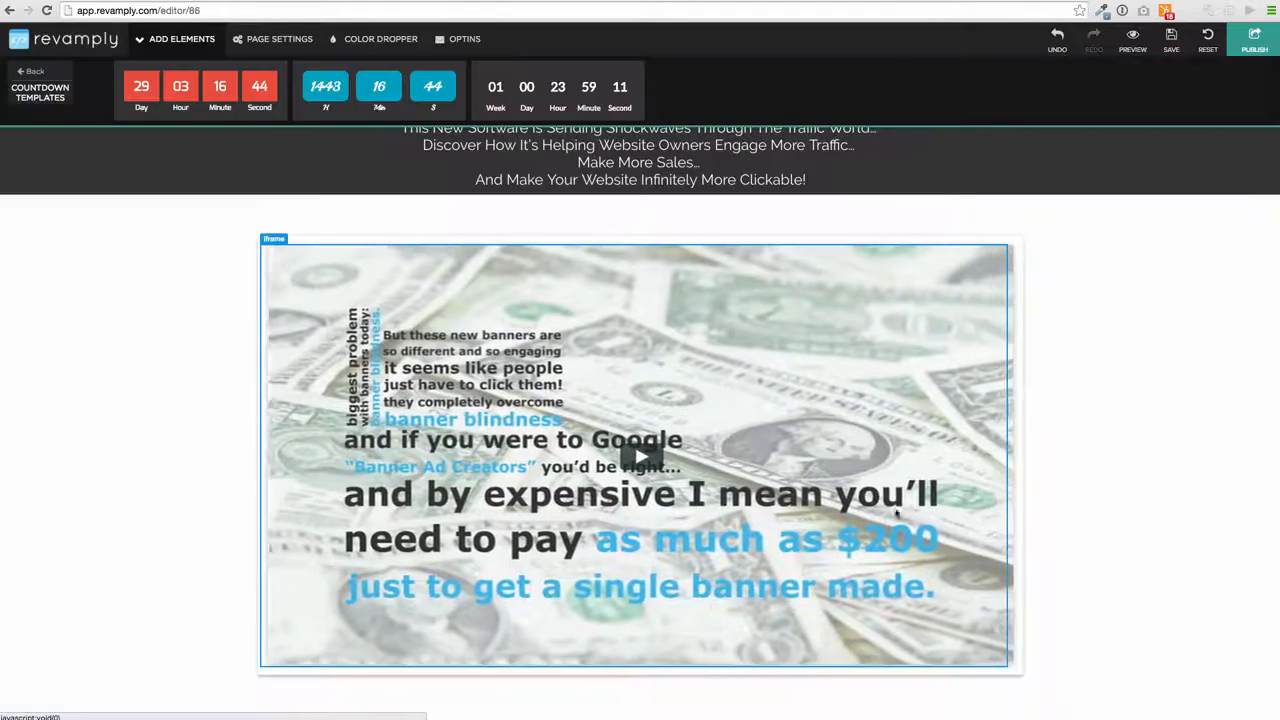
Bring up the Color Dropper swatches.
scroll(862, 455, "up", 2)
scroll(689, 391, "down", 8)
scroll(689, 391, "up", 10)
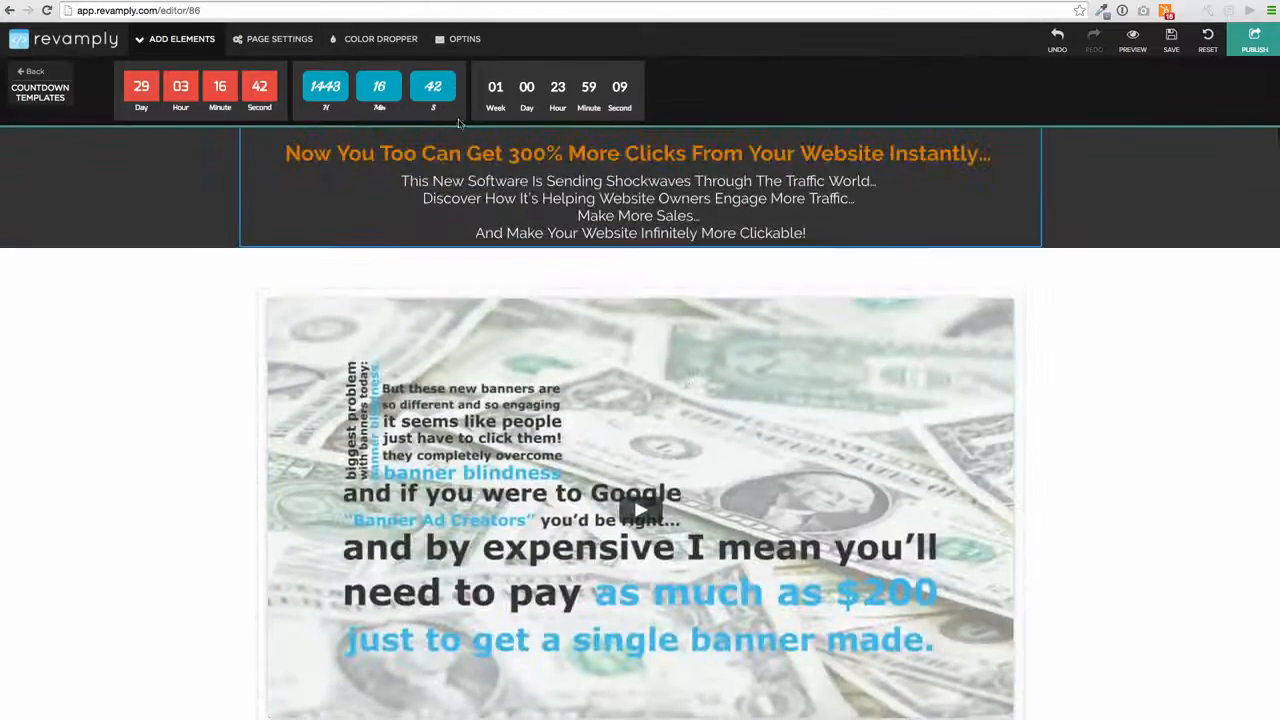
left_click(375, 39)
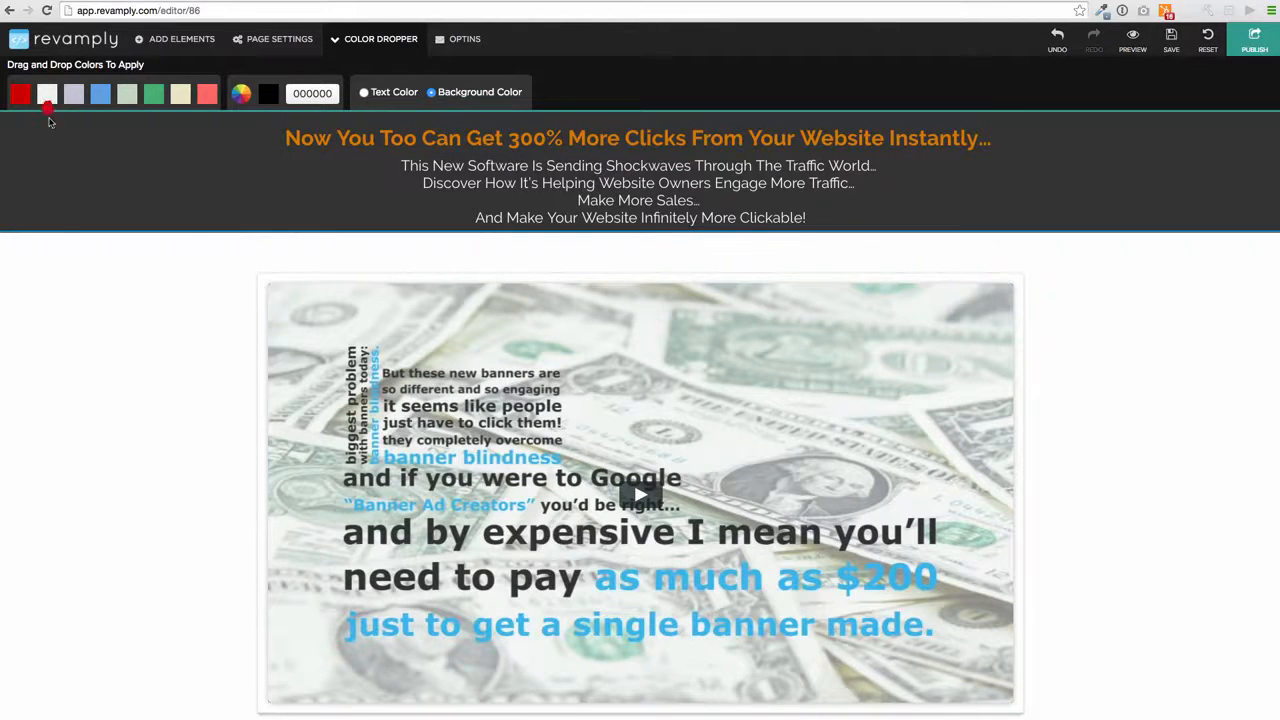
Make the video section's background salmon after undoing a blue attempt, then return to all elements.
left_click_drag(50, 121, 112, 333)
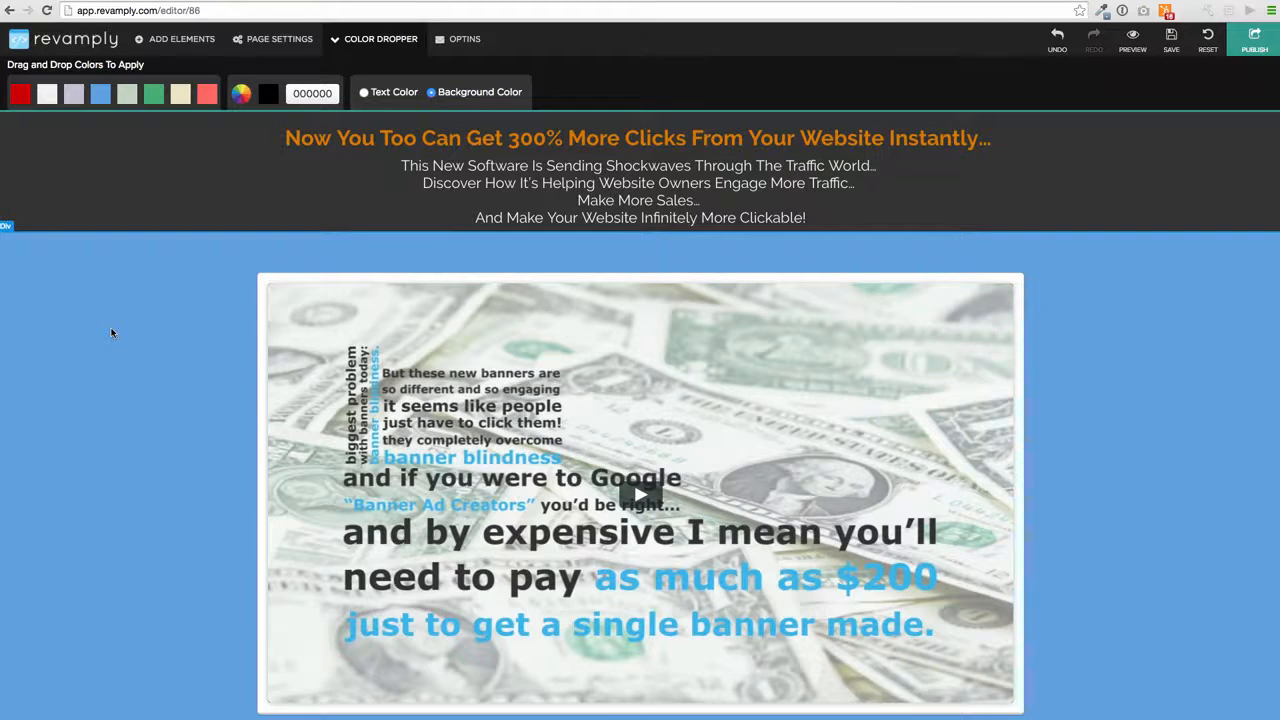
left_click(1057, 40)
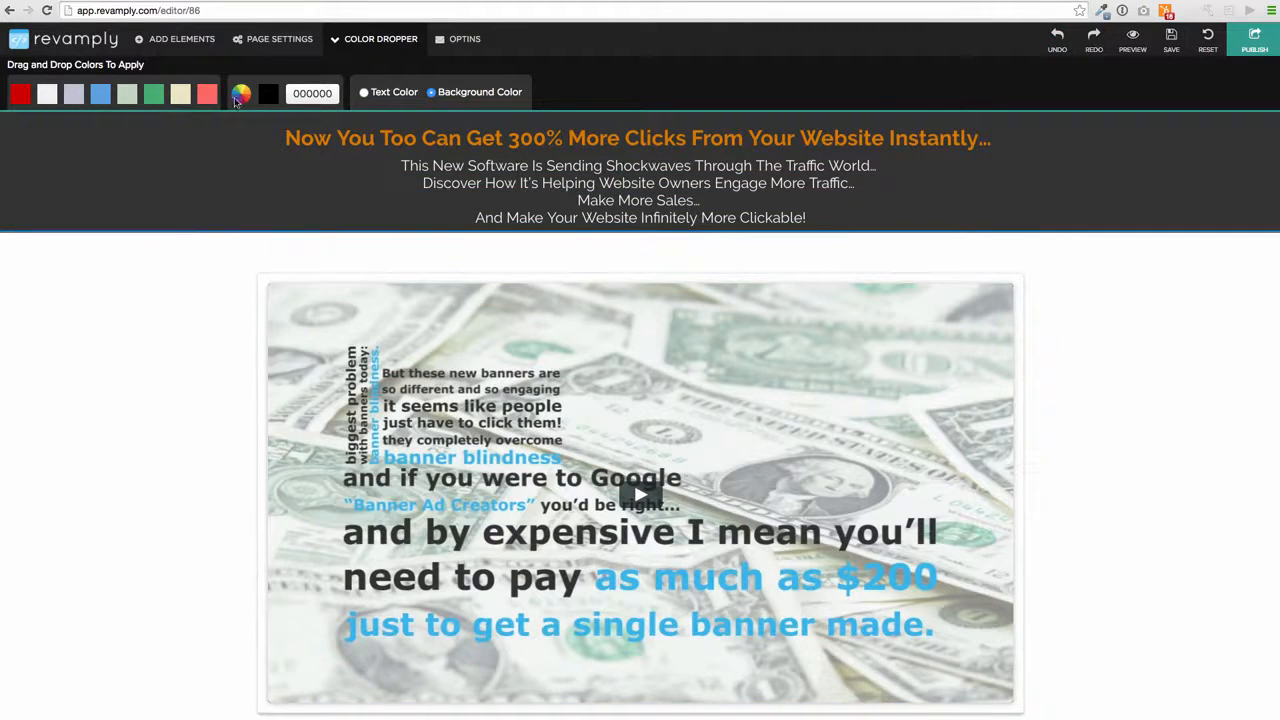
left_click_drag(206, 94, 96, 323)
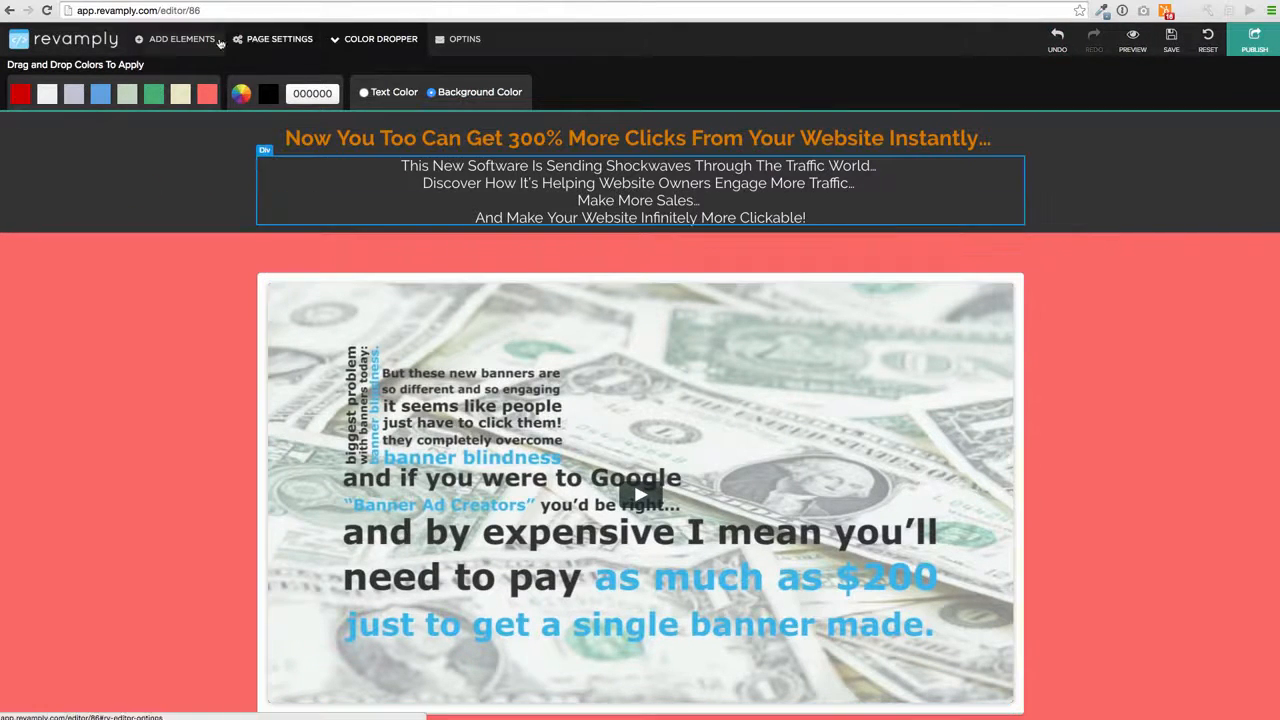
left_click(152, 39)
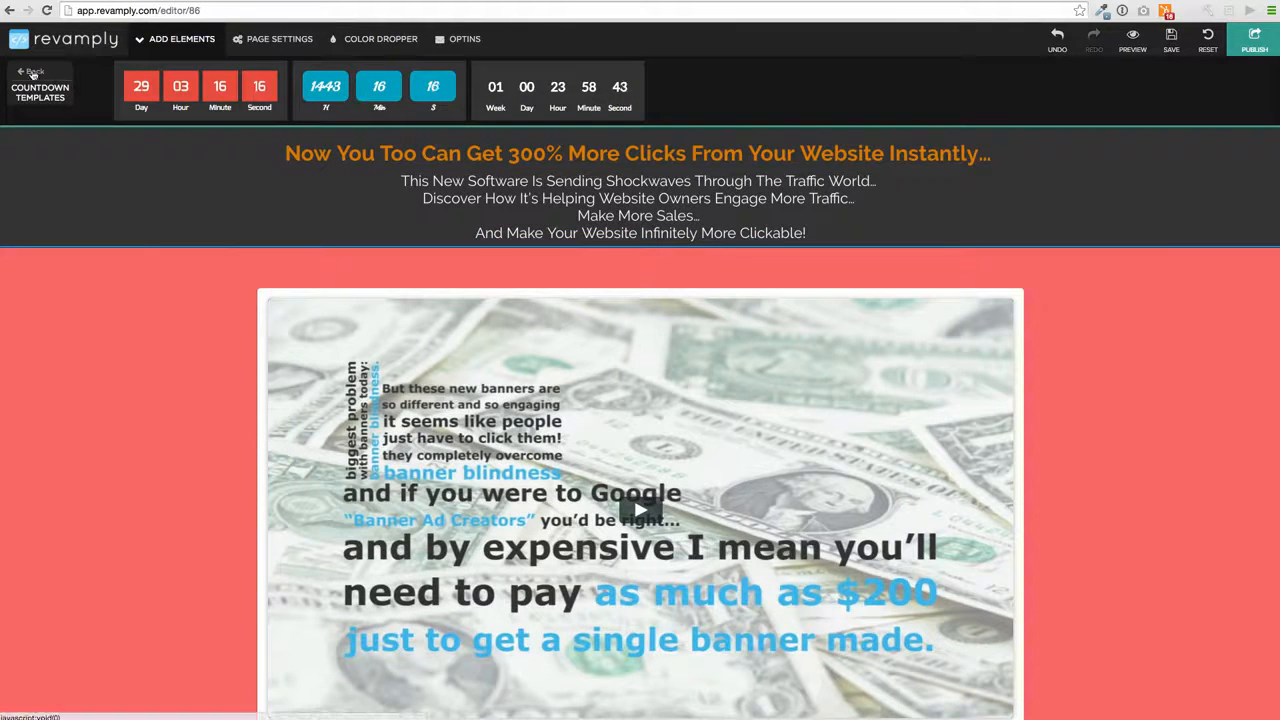
left_click(36, 70)
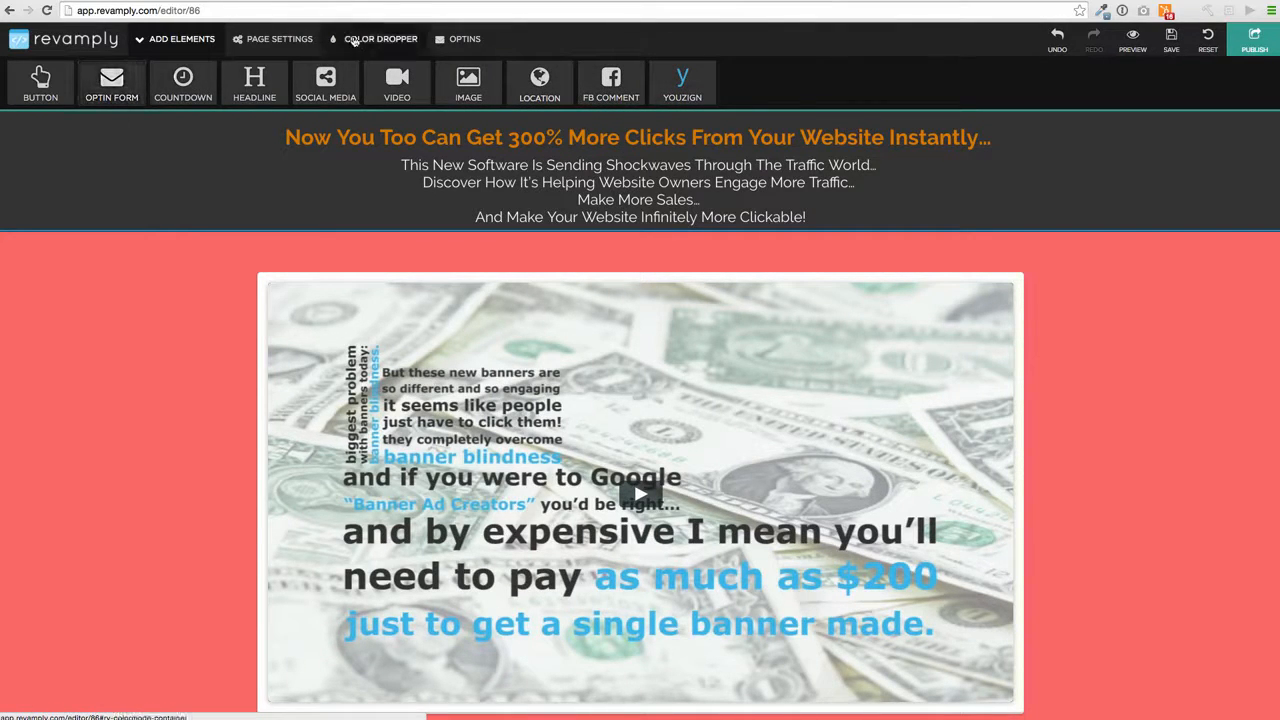
Review the Optins and Redirect page settings without changes, then preview the Pixal page.
left_click(486, 38)
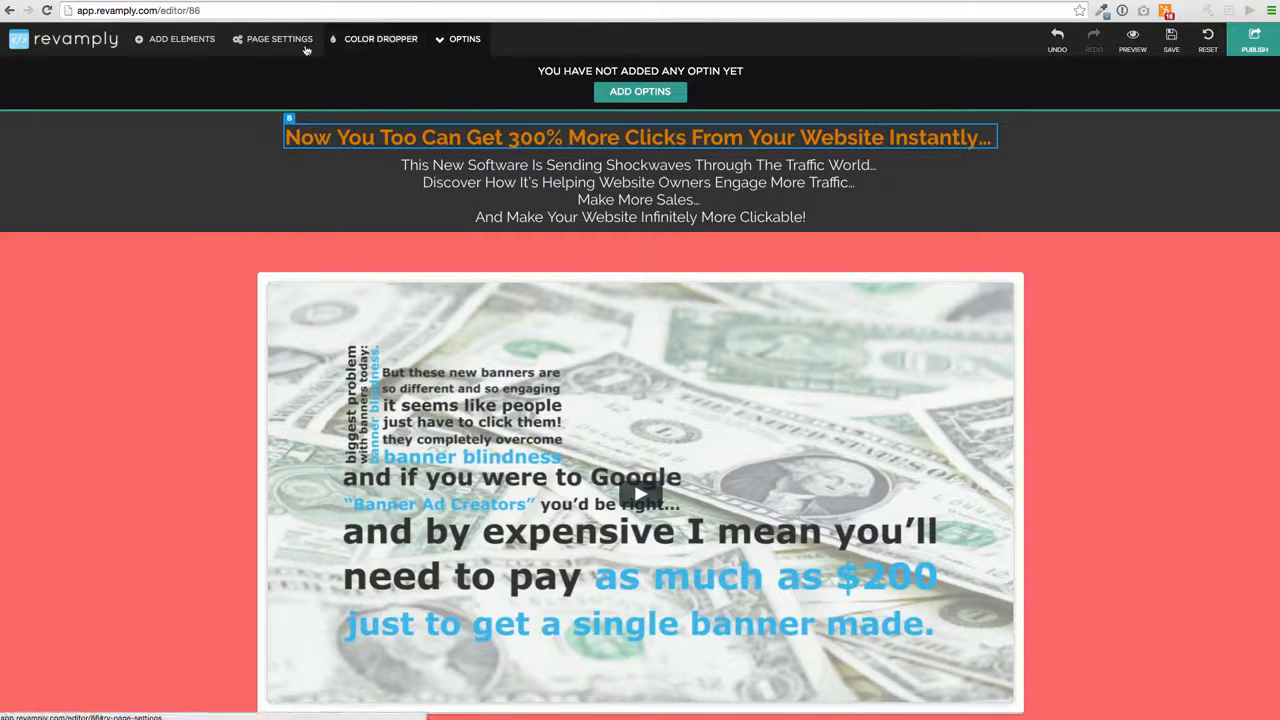
left_click(260, 41)
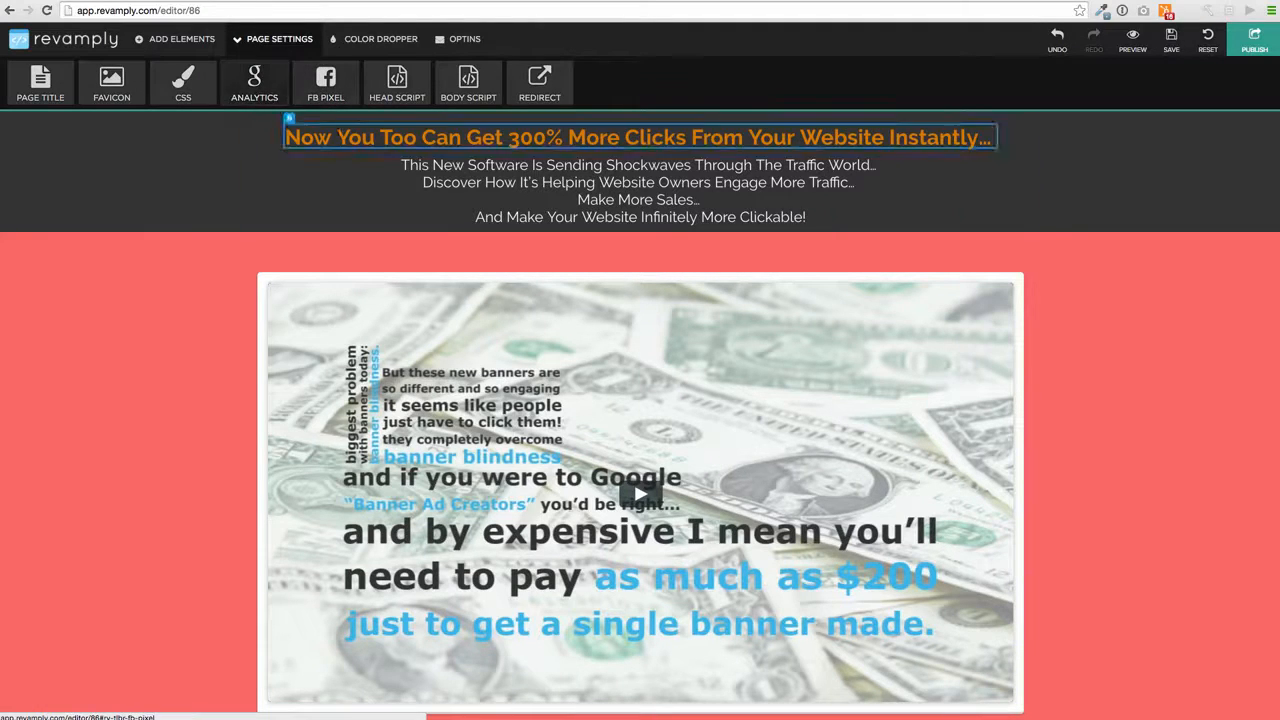
scroll(361, 229, "down", 2)
scroll(361, 229, "down", 5)
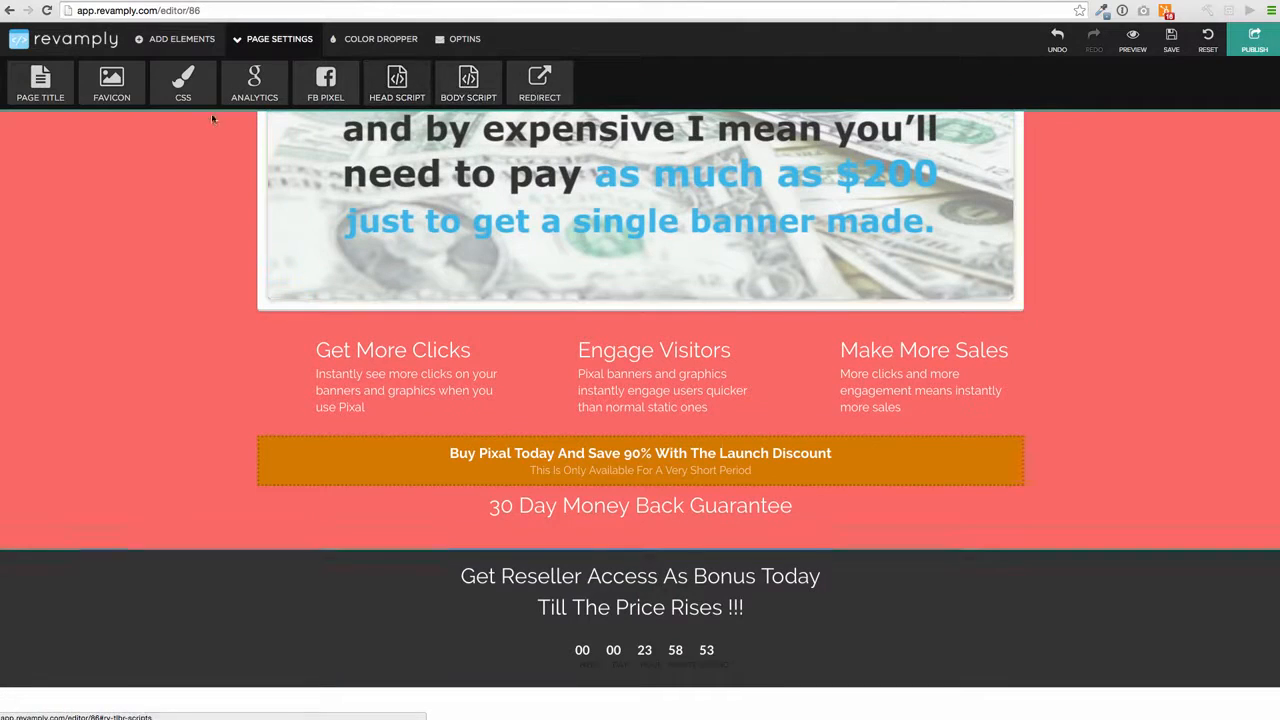
left_click(535, 84)
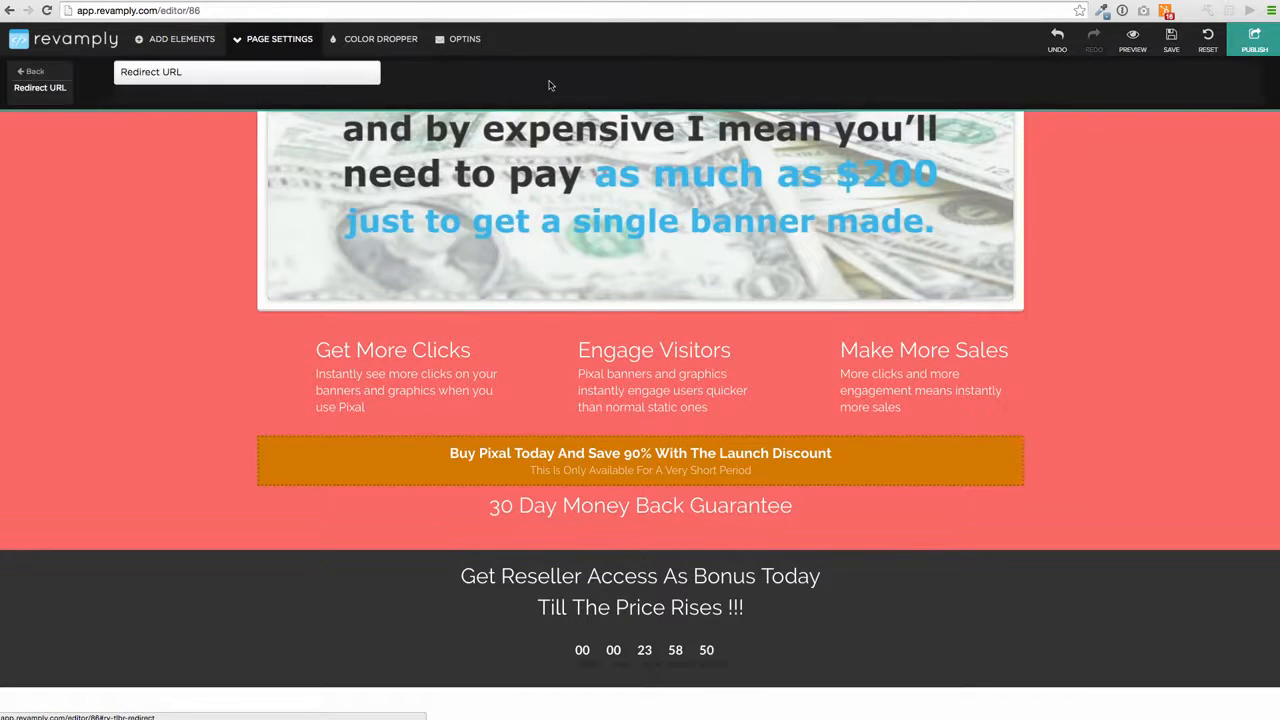
left_click(73, 86)
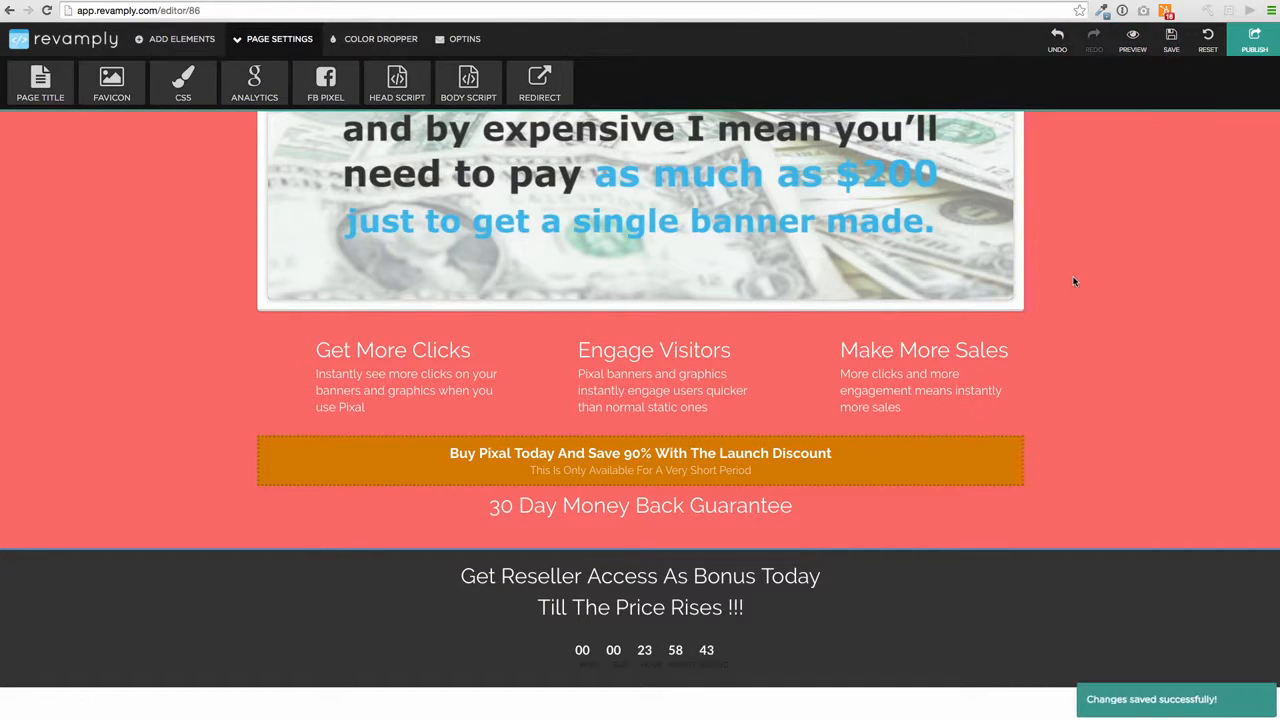
left_click(1129, 58)
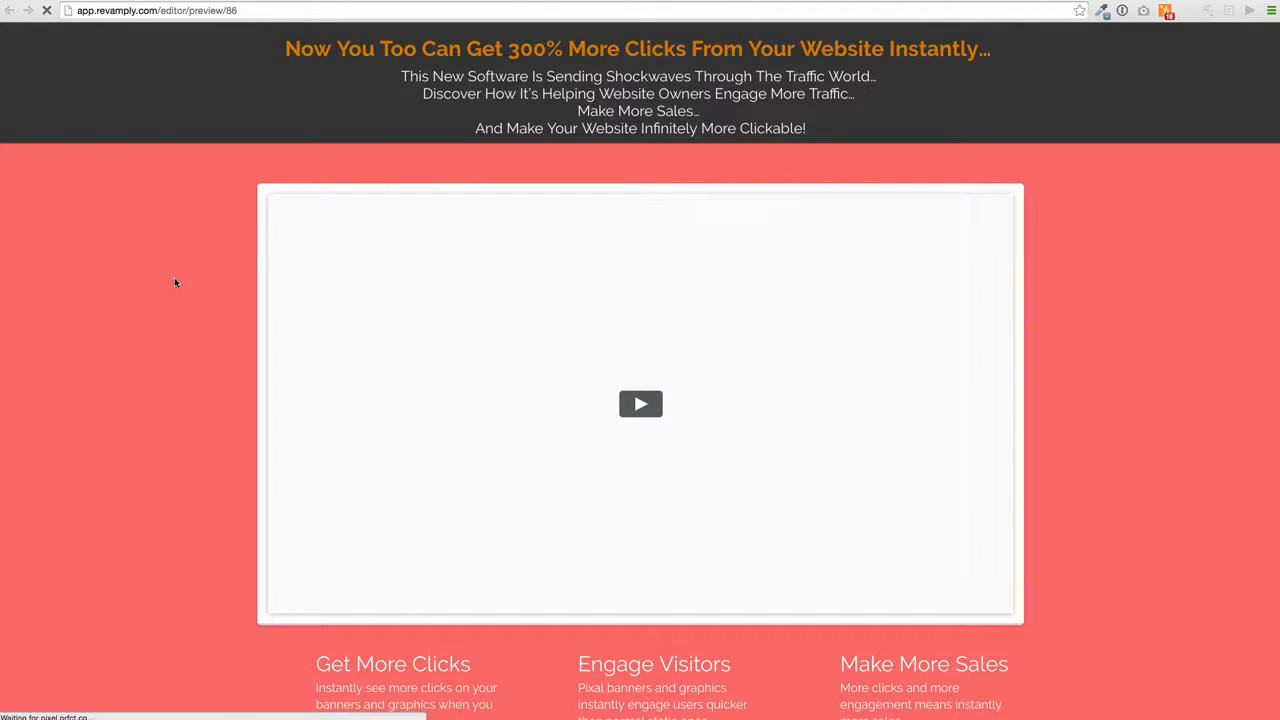
Scroll through the Pixal sales page preview, then return to the page editor.
scroll(175, 283, "down", 5)
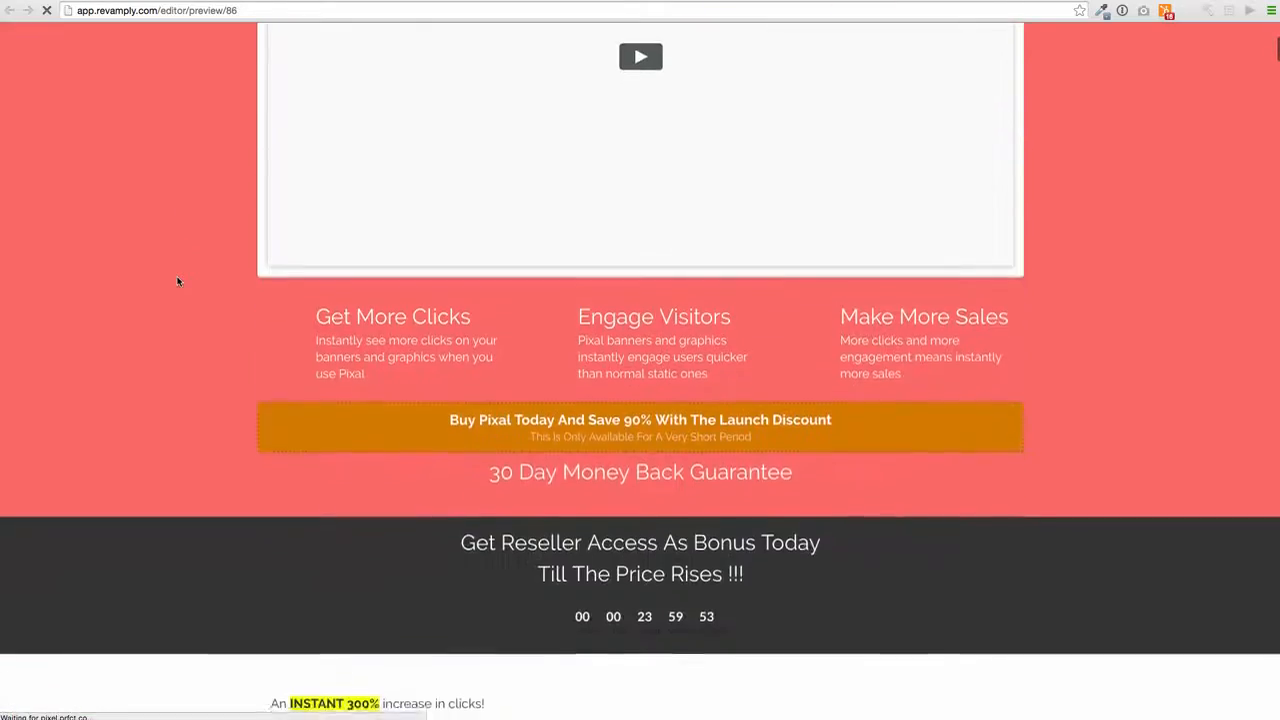
scroll(177, 281, "up", 2)
scroll(177, 281, "down", 4)
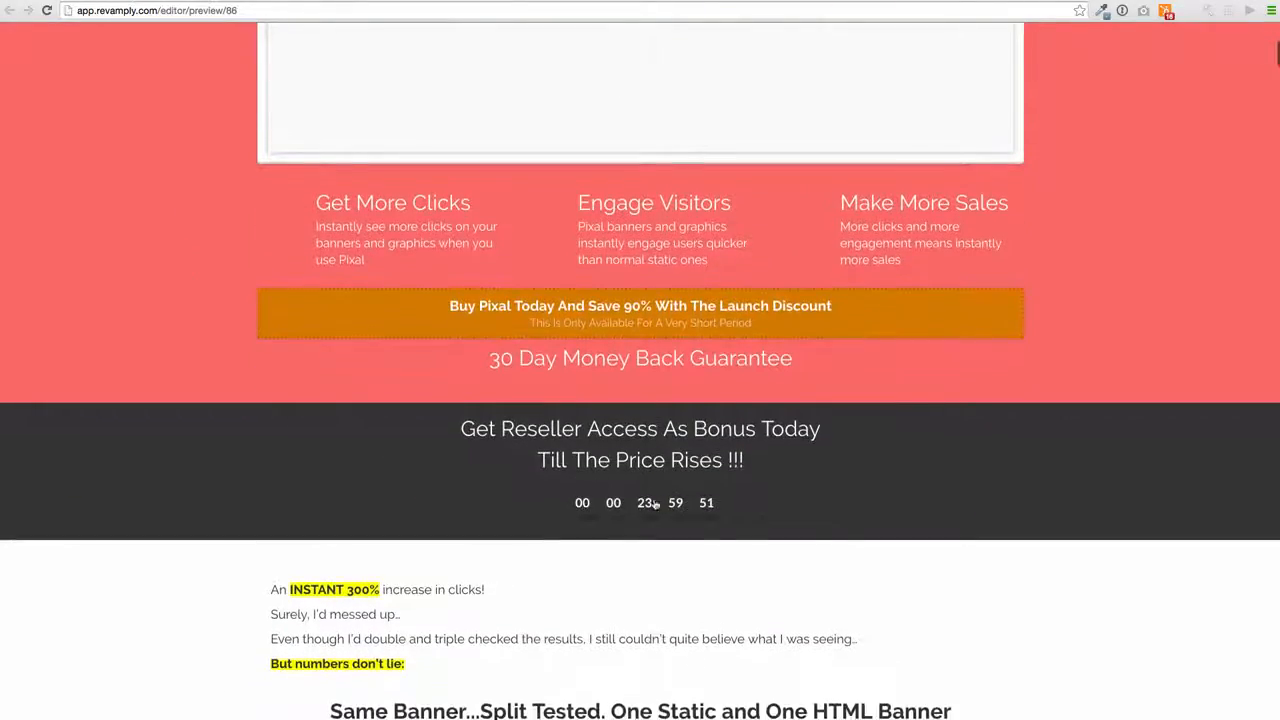
scroll(228, 468, "down", 5)
scroll(228, 468, "up", 7)
scroll(228, 468, "down", 15)
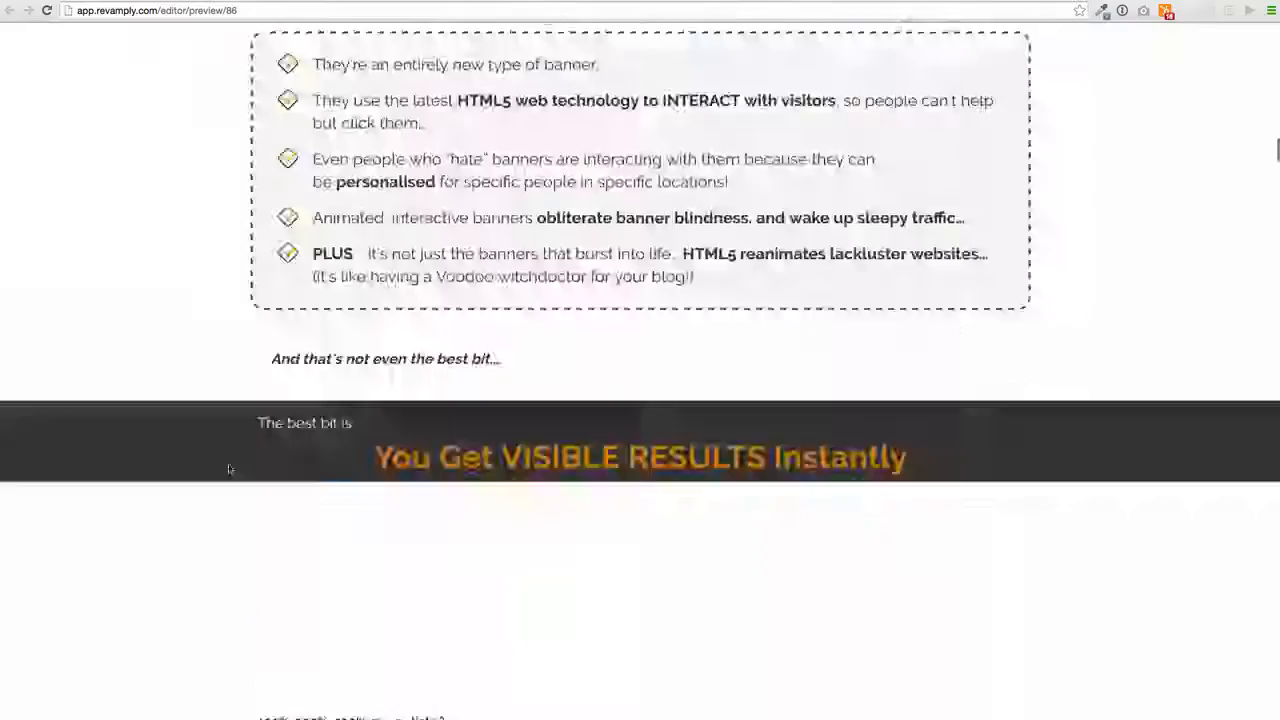
scroll(228, 468, "up", 18)
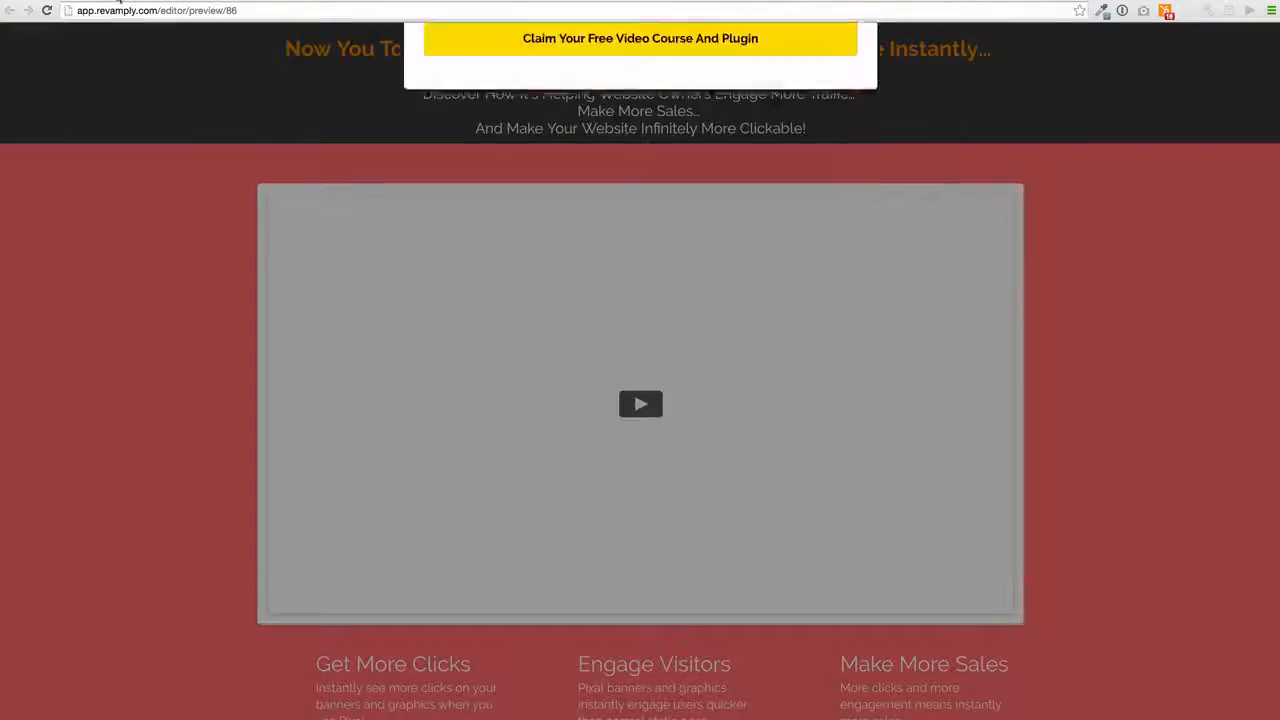
left_click(109, 3)
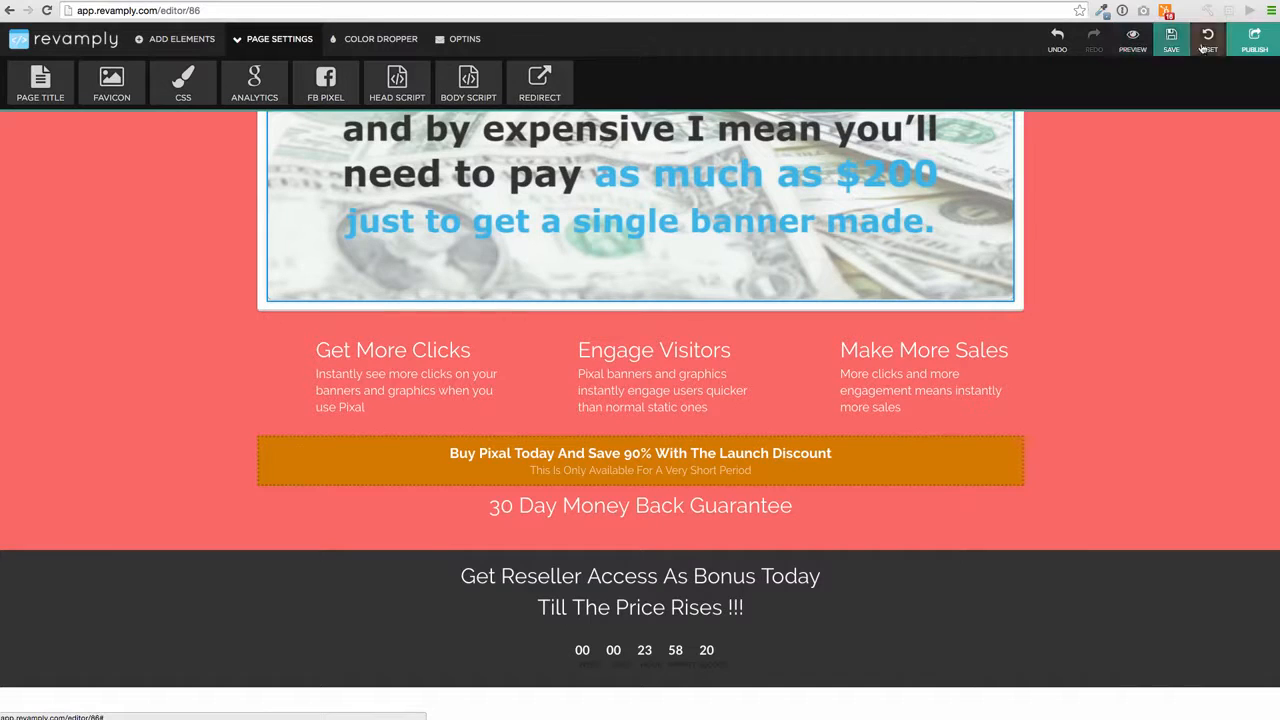
Publish the Pixal page, select and confirm its embed code, then go back to the websites dashboard.
left_click(1251, 45)
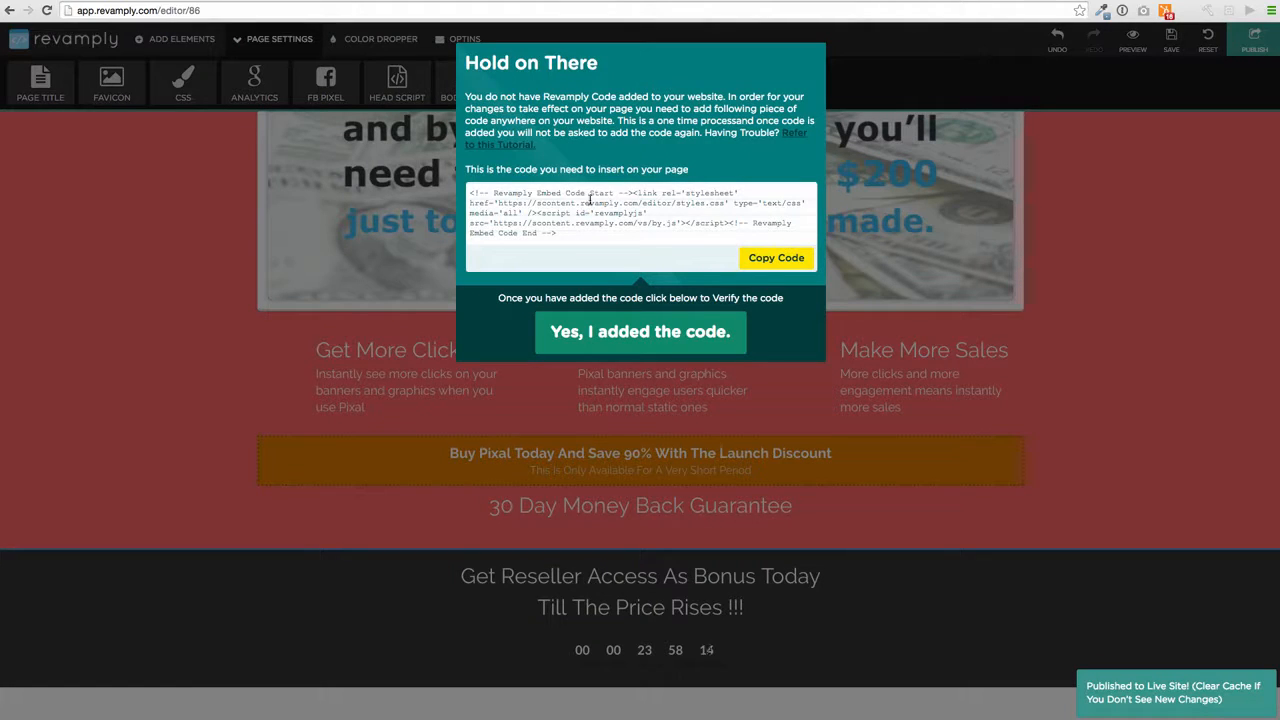
left_click_drag(559, 236, 468, 191)
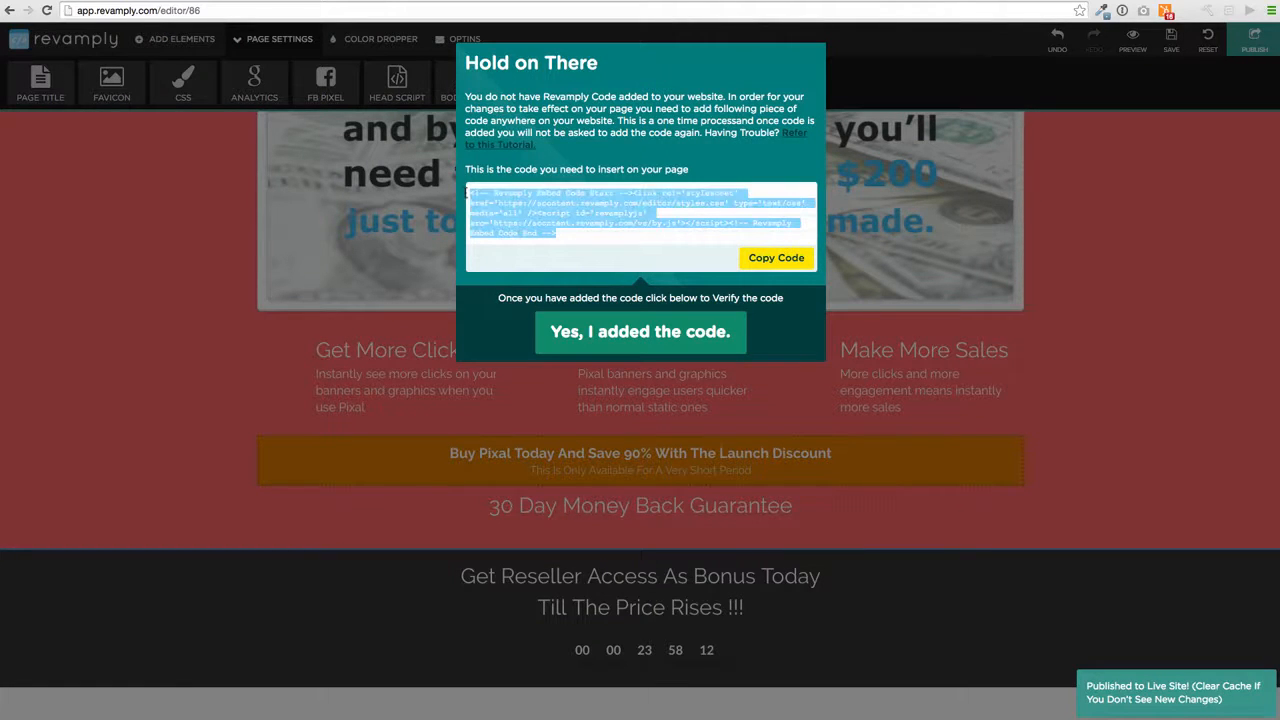
left_click(502, 405)
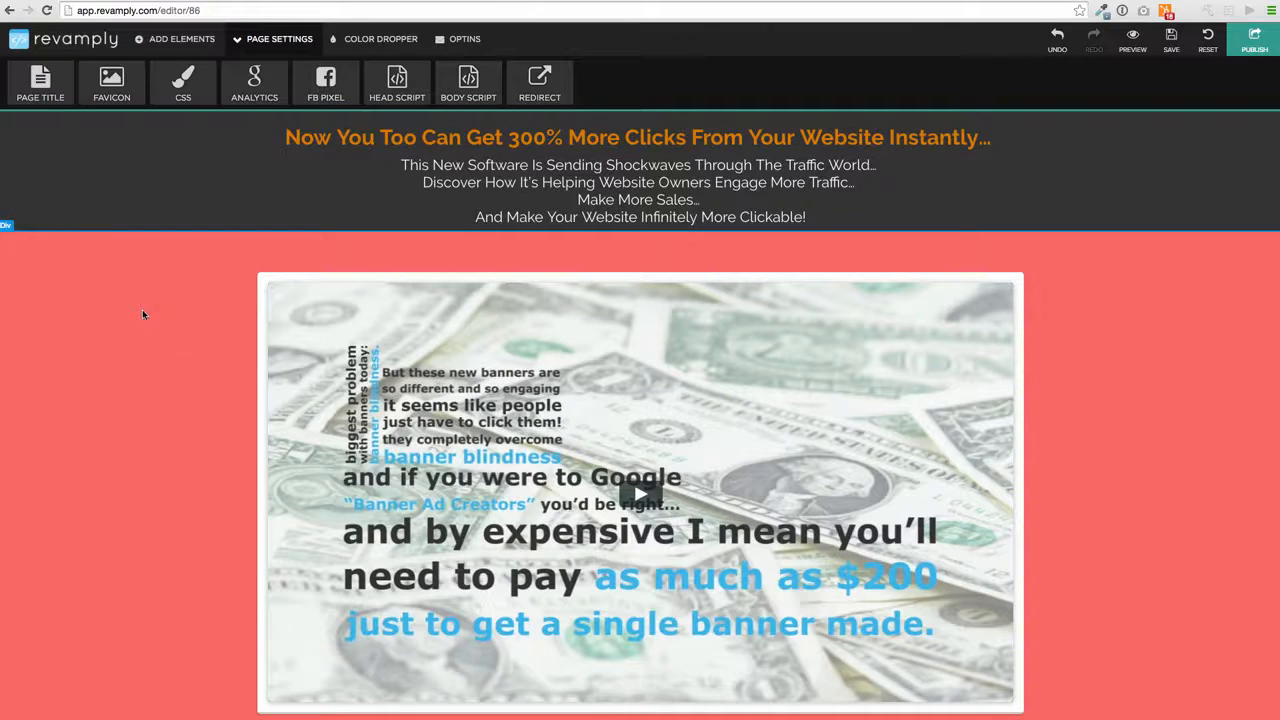
scroll(582, 344, "down", 7)
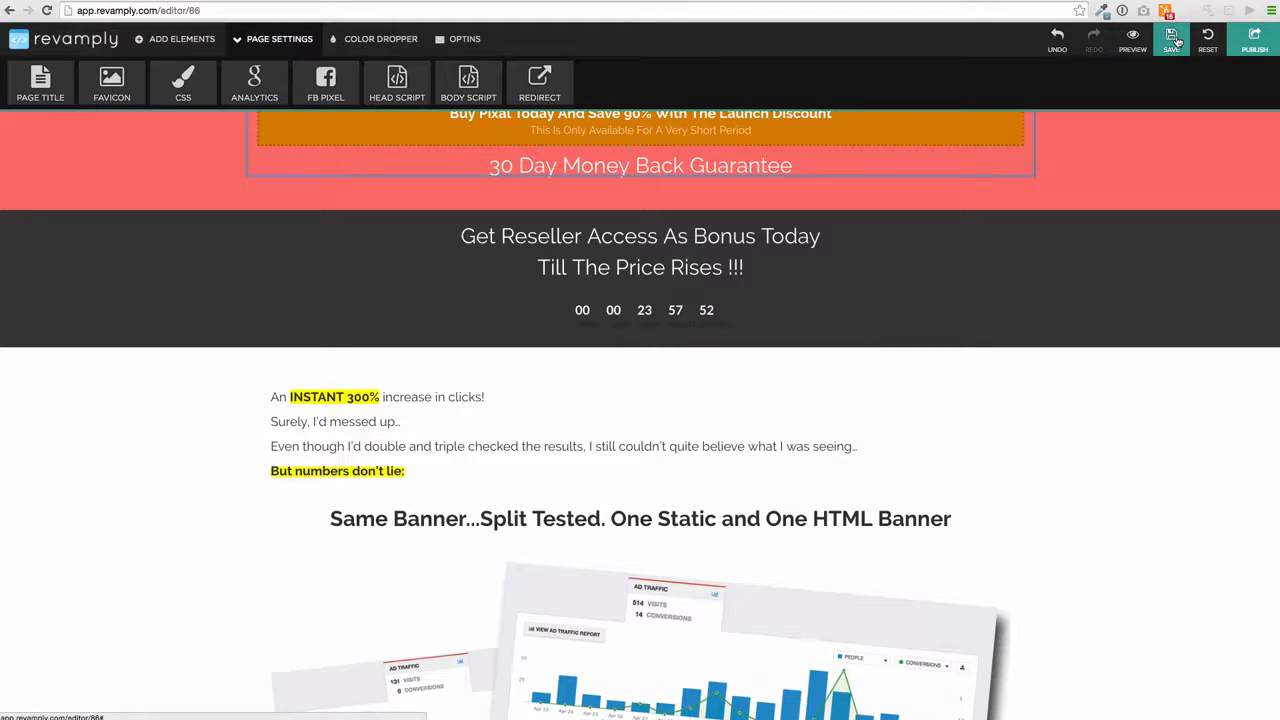
left_click(12, 42)
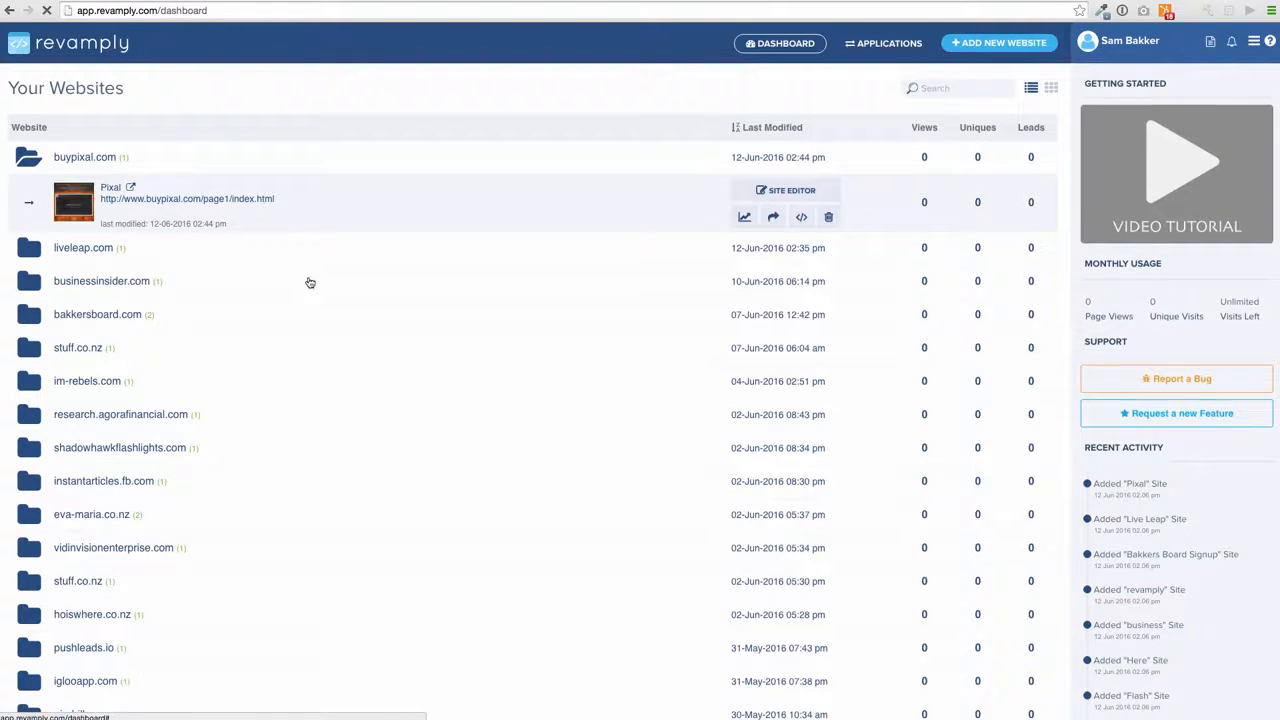
Open sambakkerconsulting.com from the dashboard in the Site Editor.
scroll(306, 283, "down", 5)
left_click(174, 614)
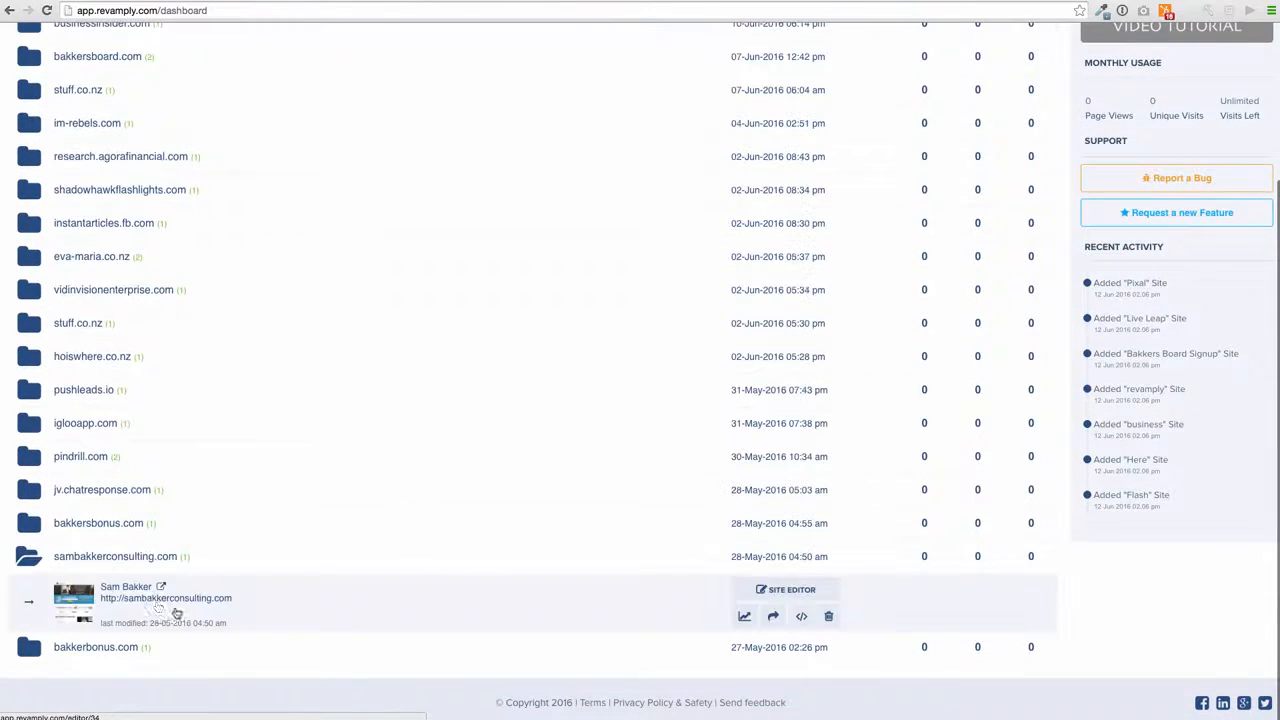
left_click(785, 590)
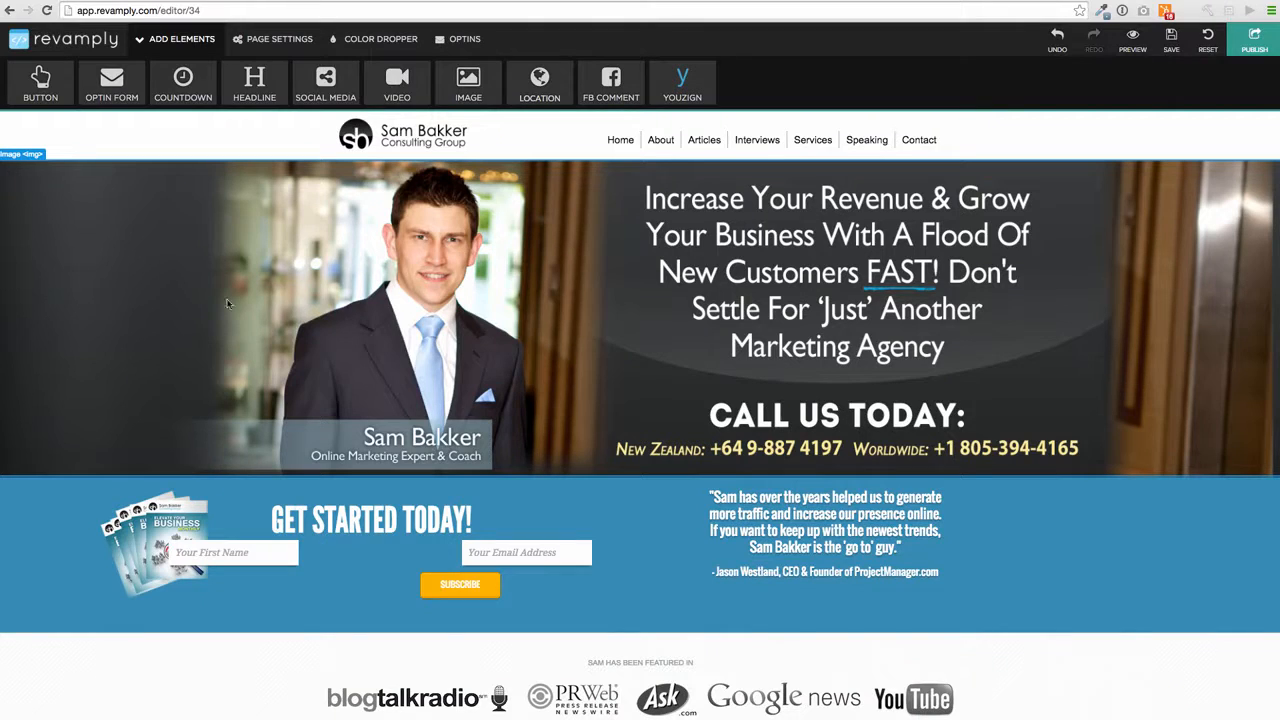
Dismiss the hero image settings and the opt-in popup on the consulting homepage.
left_click(288, 293)
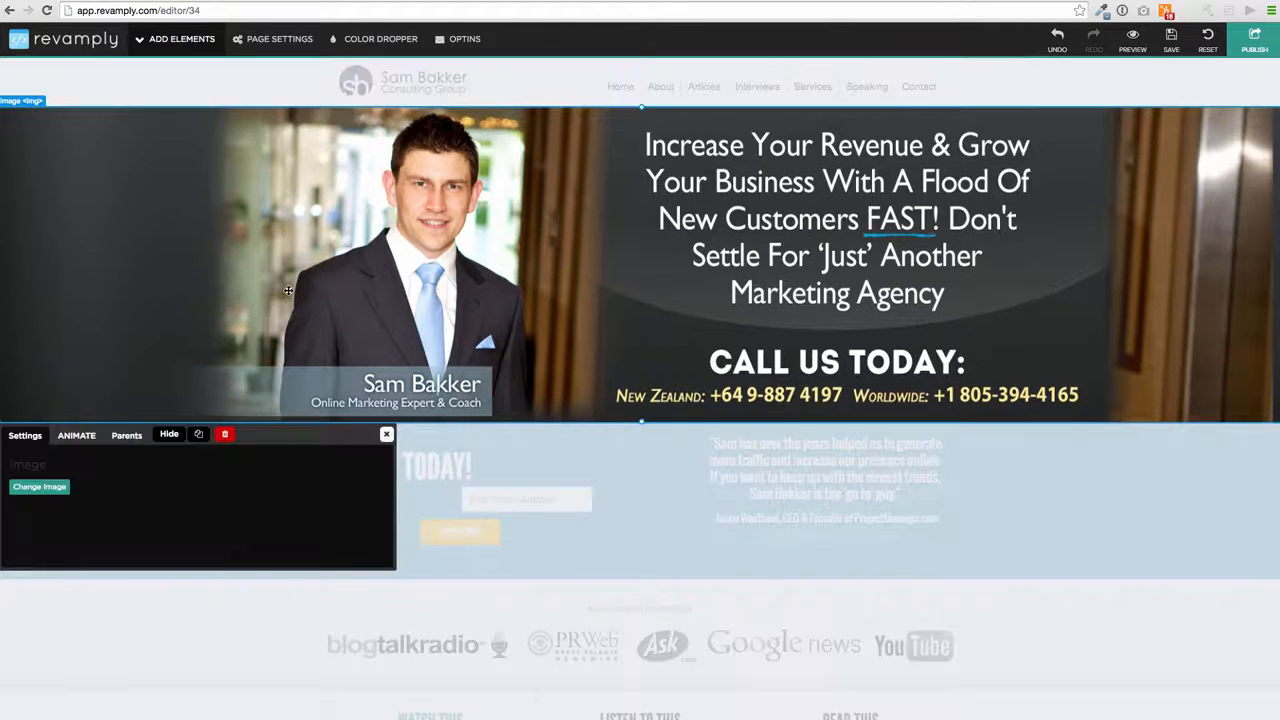
left_click(389, 437)
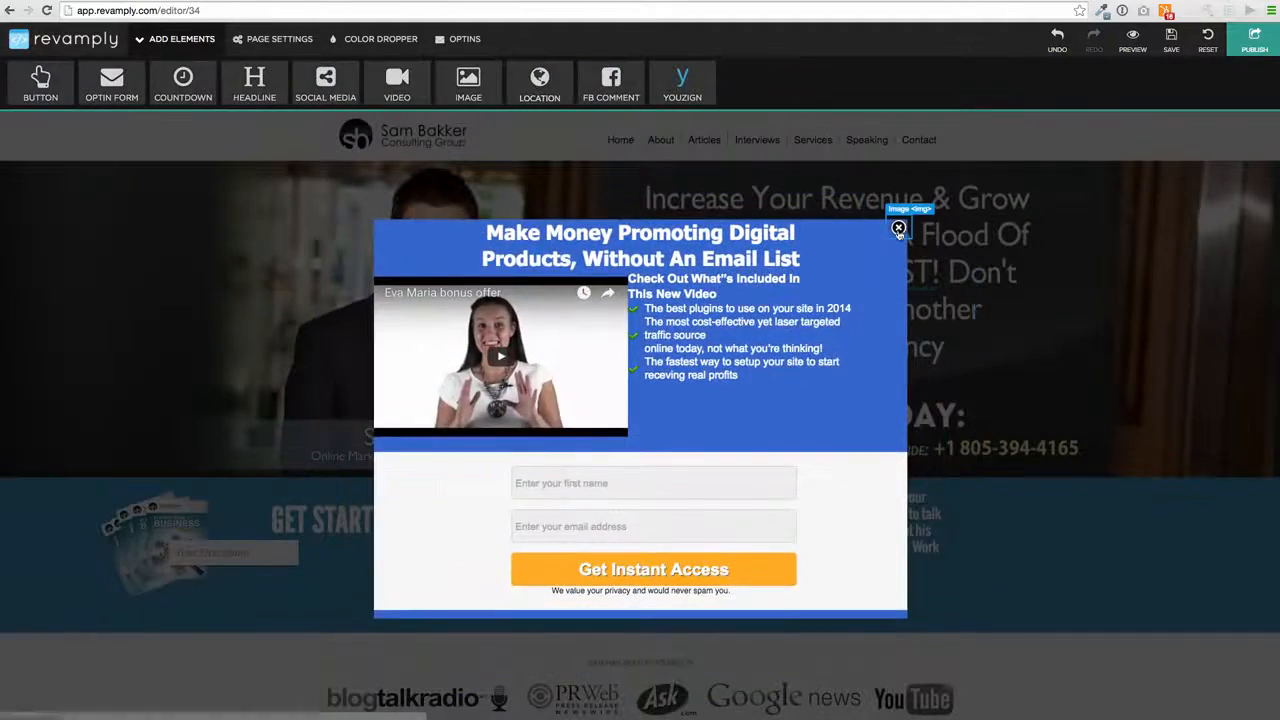
left_click(898, 232)
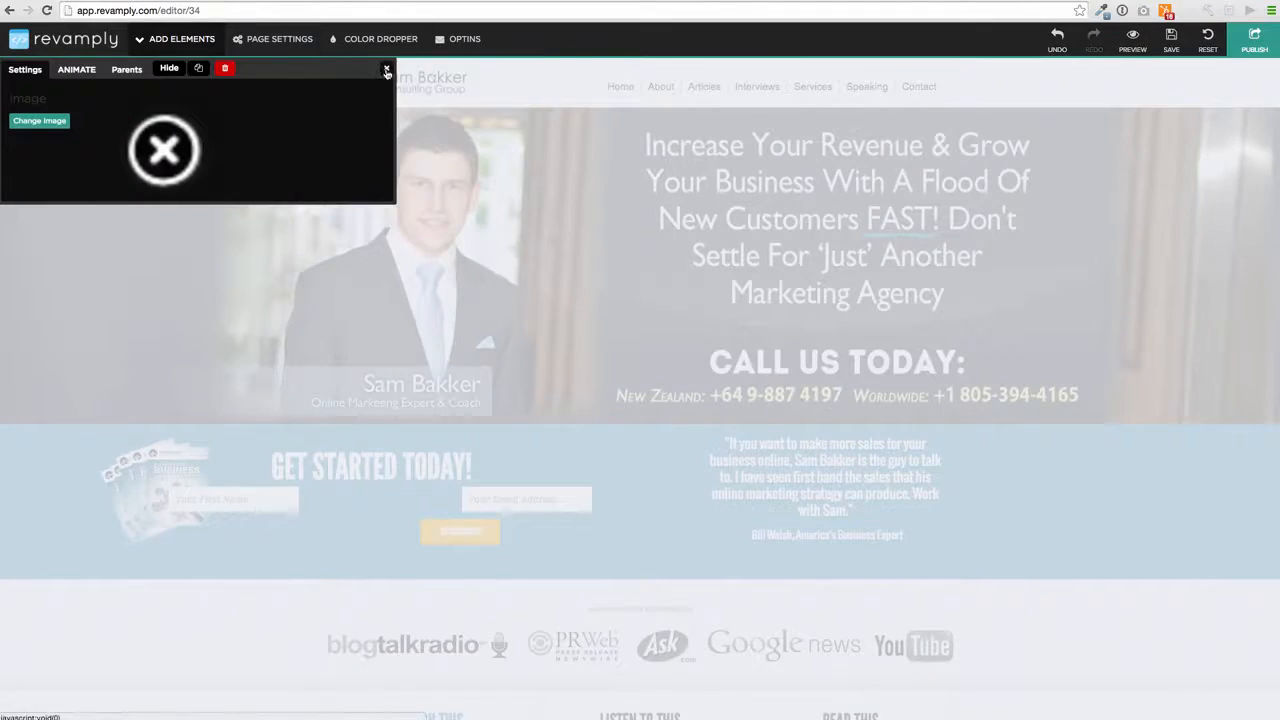
left_click(386, 68)
Close the Listen To This link settings and scroll down to the Our Services section.
scroll(3, 502, "down", 5)
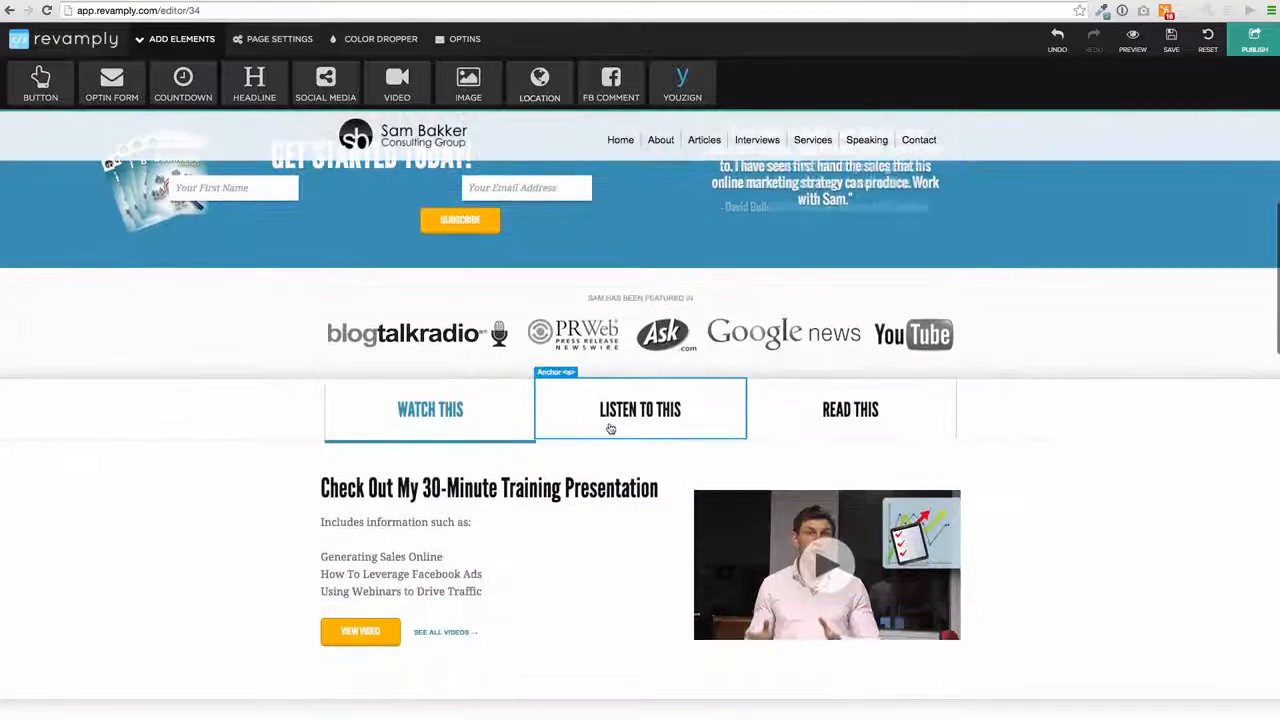
left_click(700, 415)
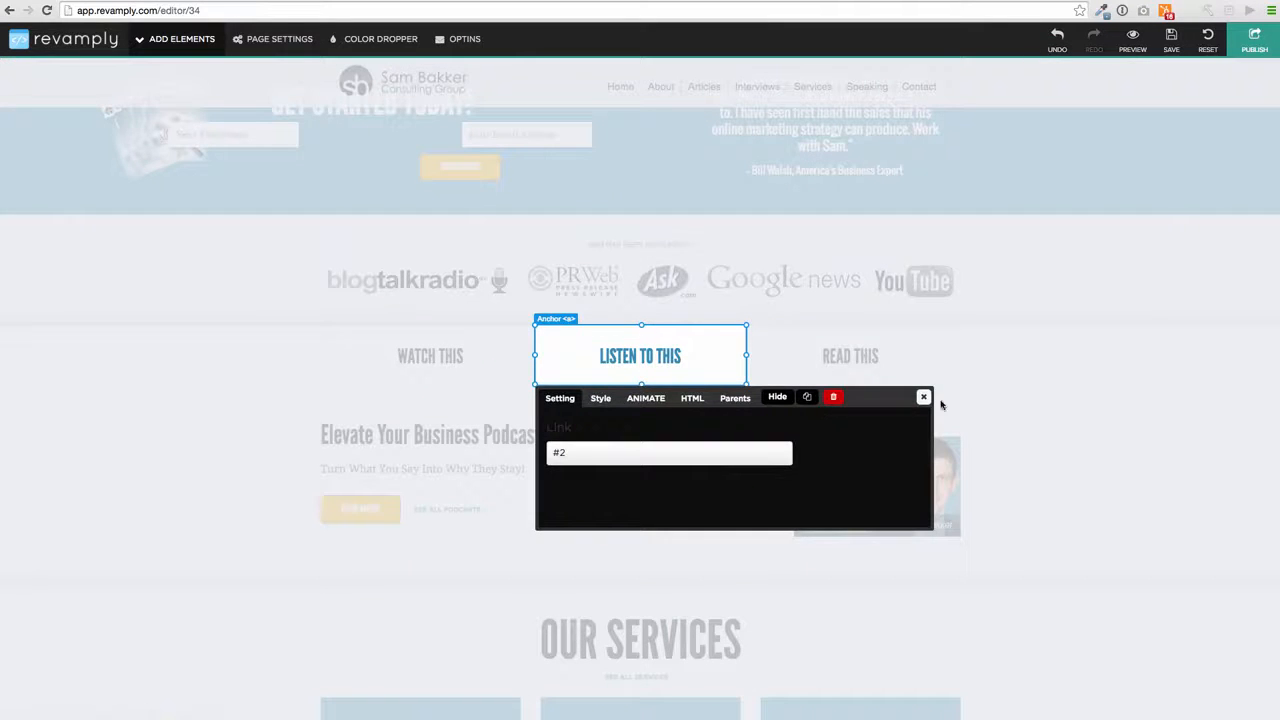
left_click(924, 398)
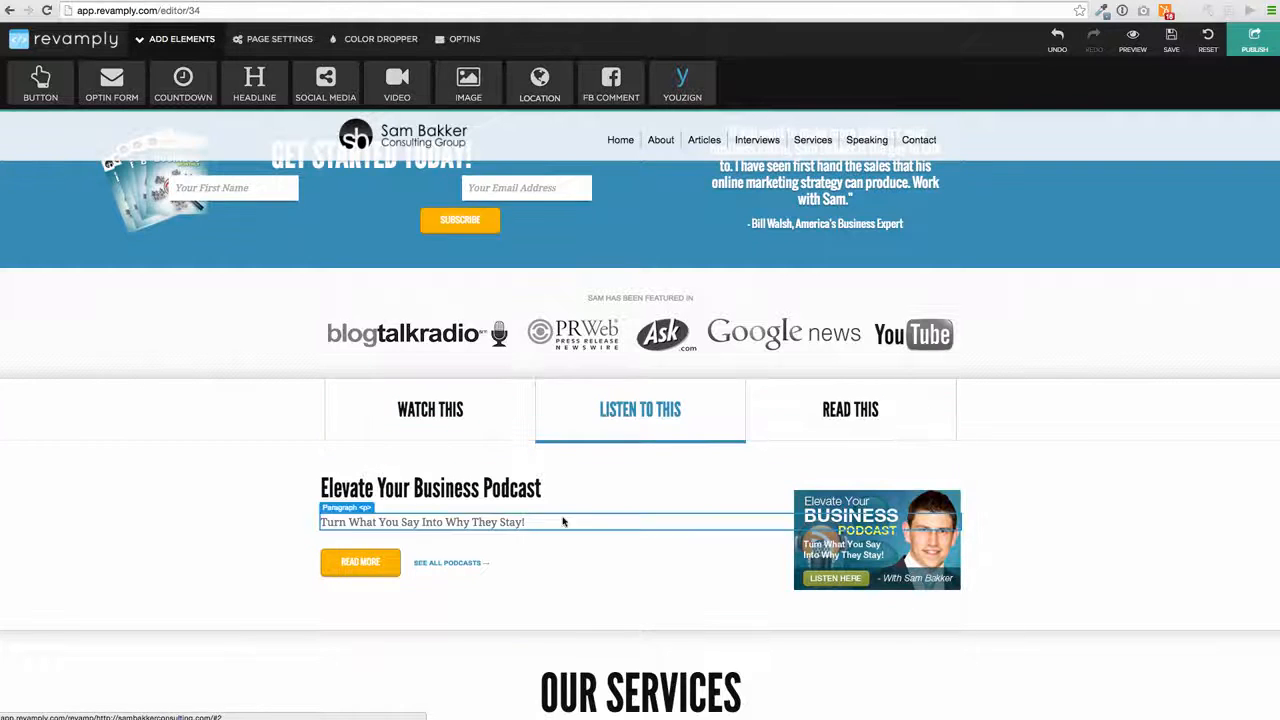
scroll(560, 515, "down", 3)
scroll(602, 421, "down", 1)
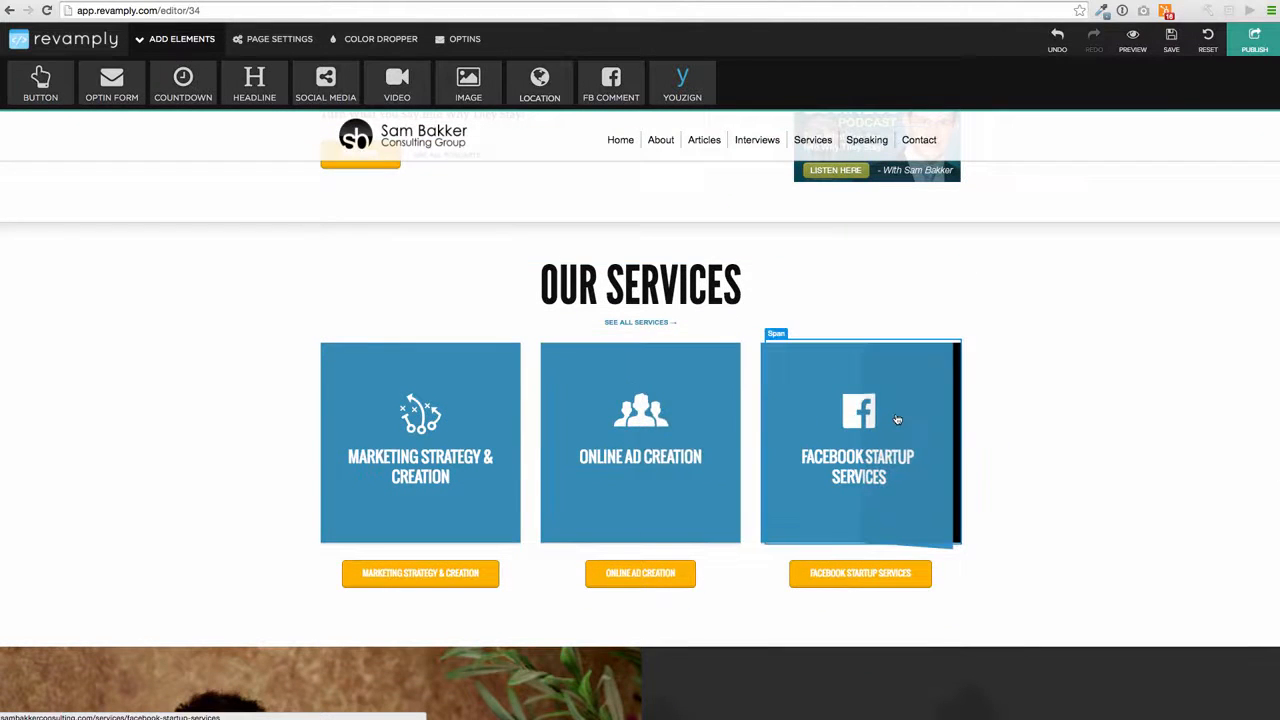
scroll(583, 417, "down", 3)
Give the Marketing Strategy & Creation button a Flash animation and relabel it 'How To Make Money With Facebook'.
left_click(402, 321)
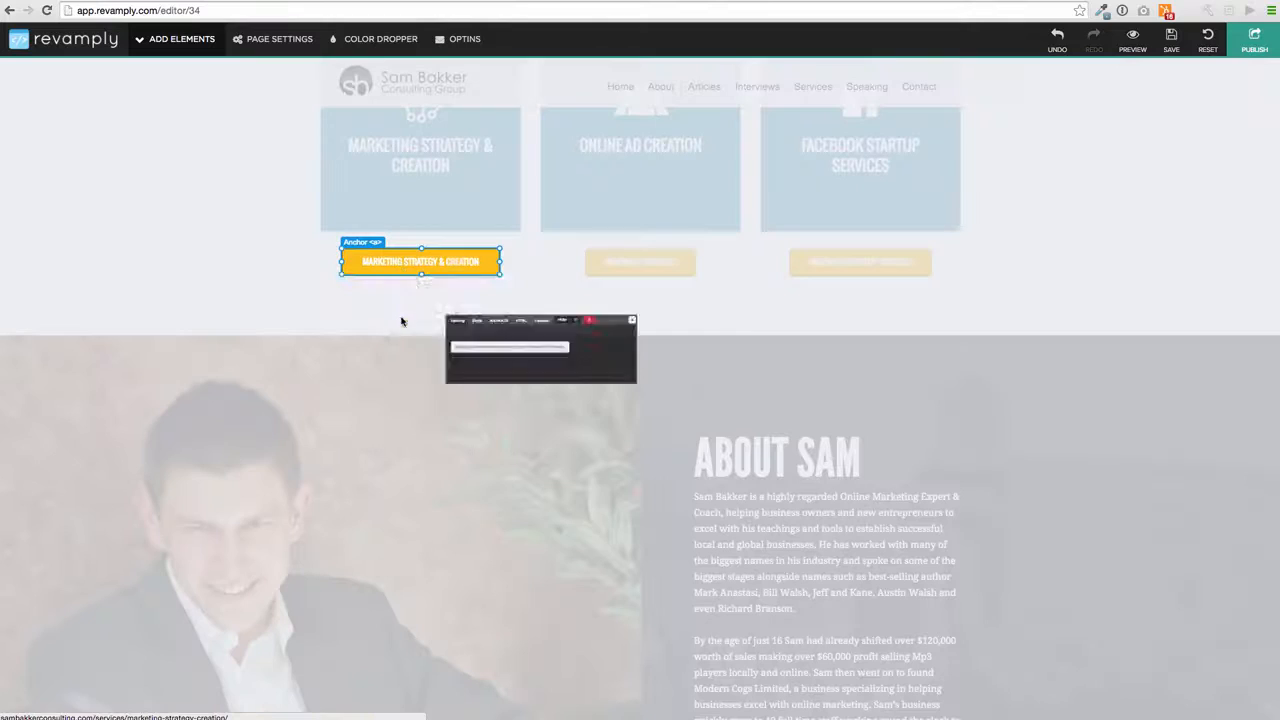
left_click(420, 290)
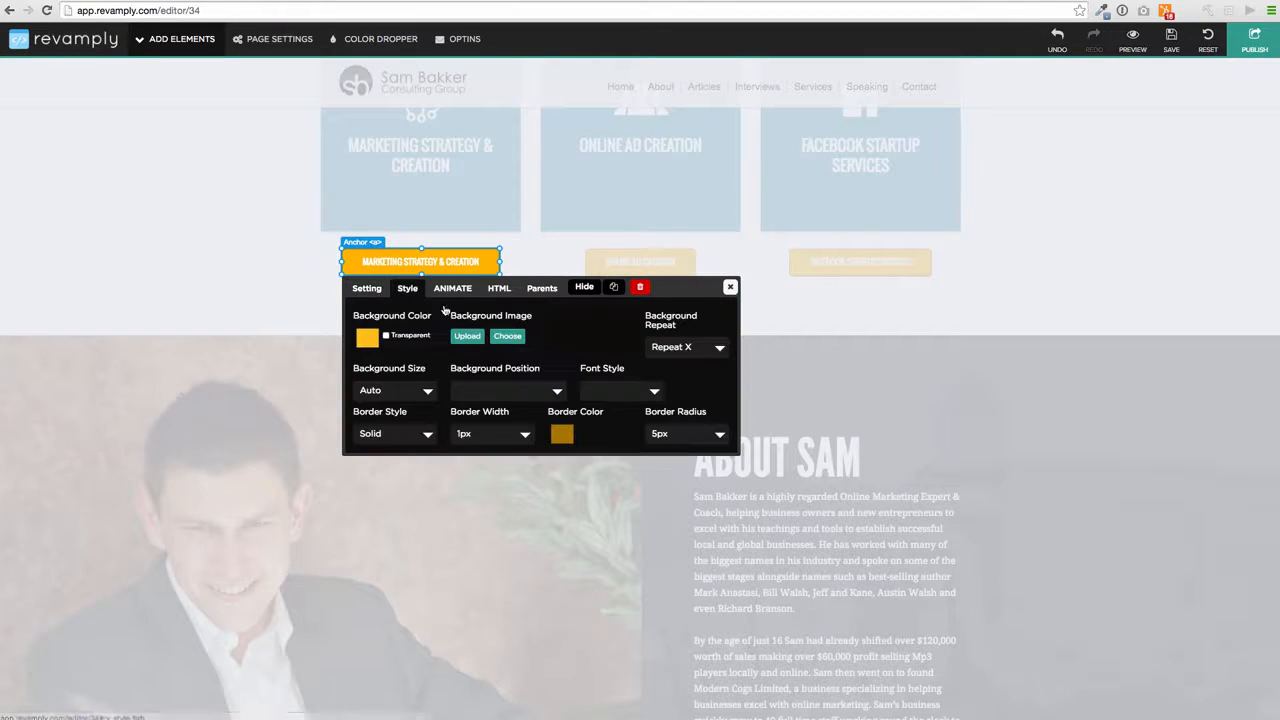
left_click(452, 288)
left_click(494, 314)
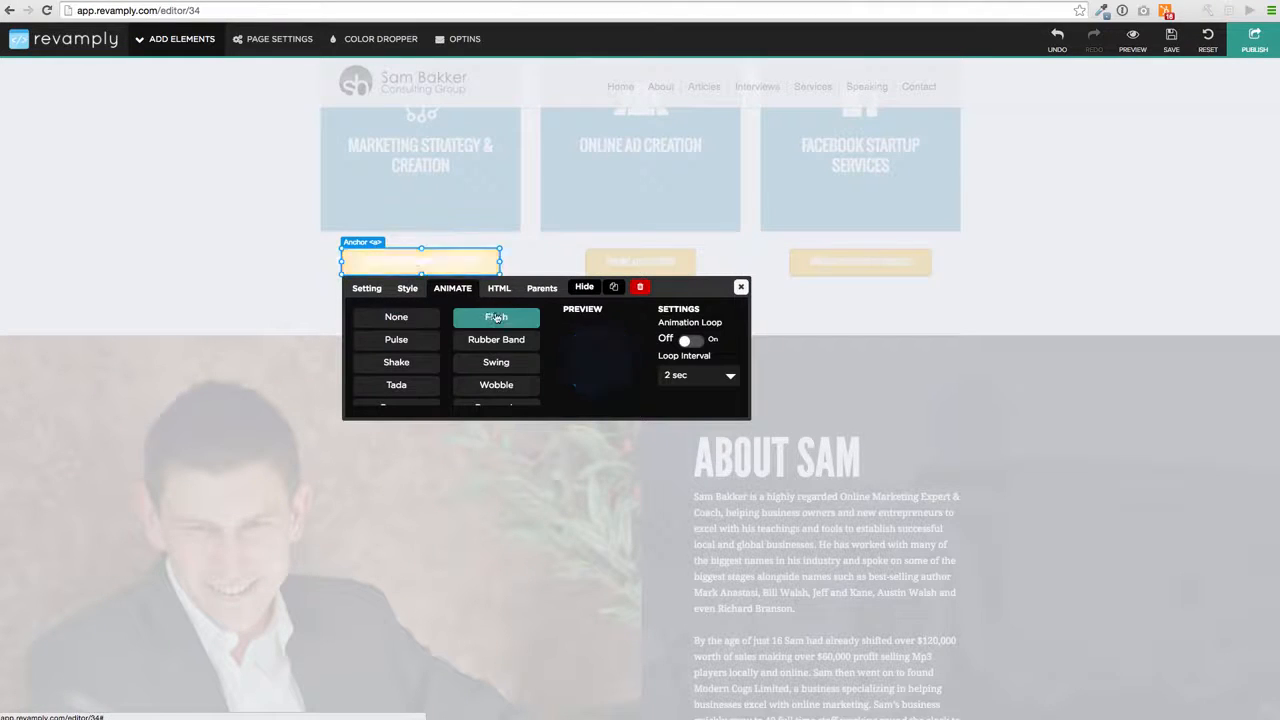
left_click(499, 288)
left_click_drag(517, 326, 355, 313)
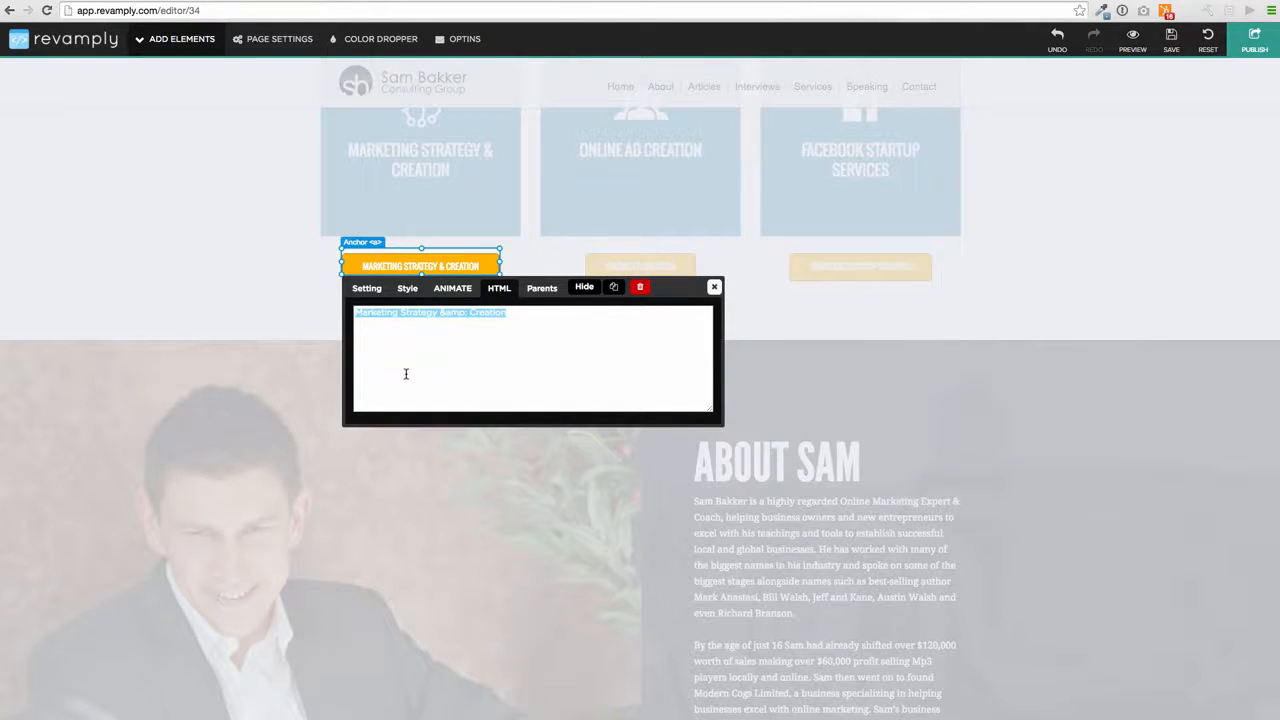
type("How To Make M")
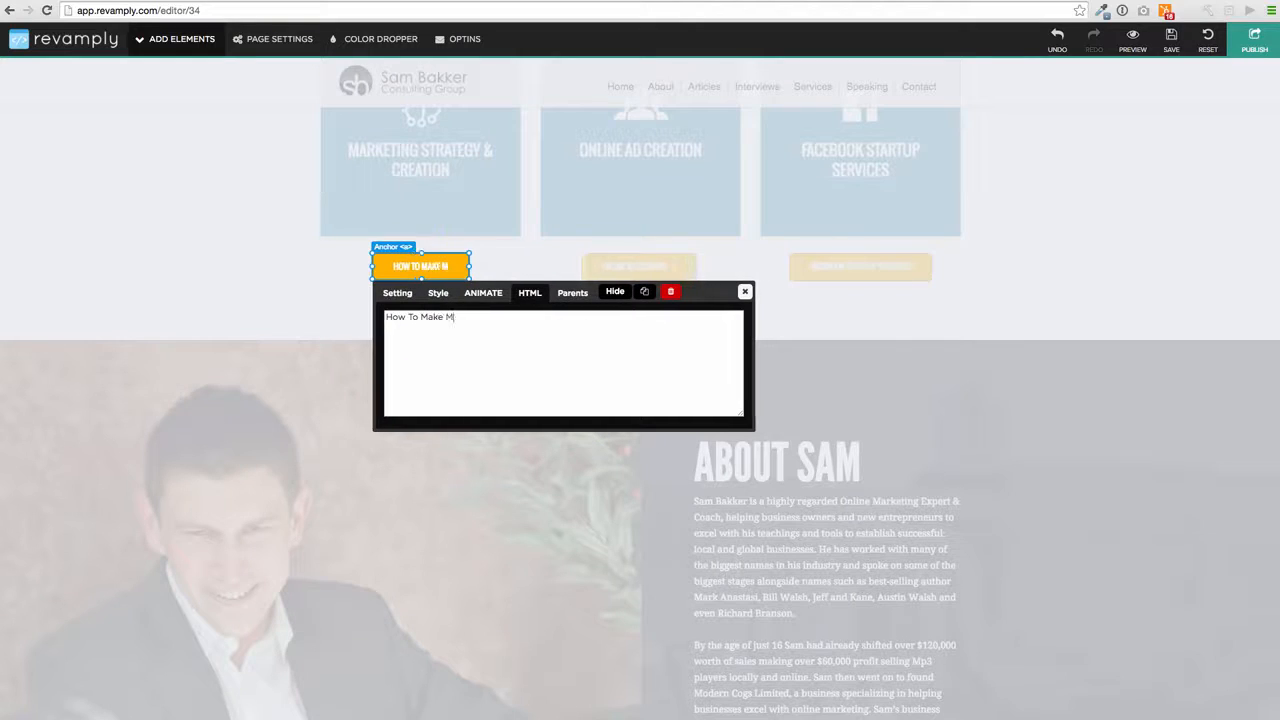
type("oney With ")
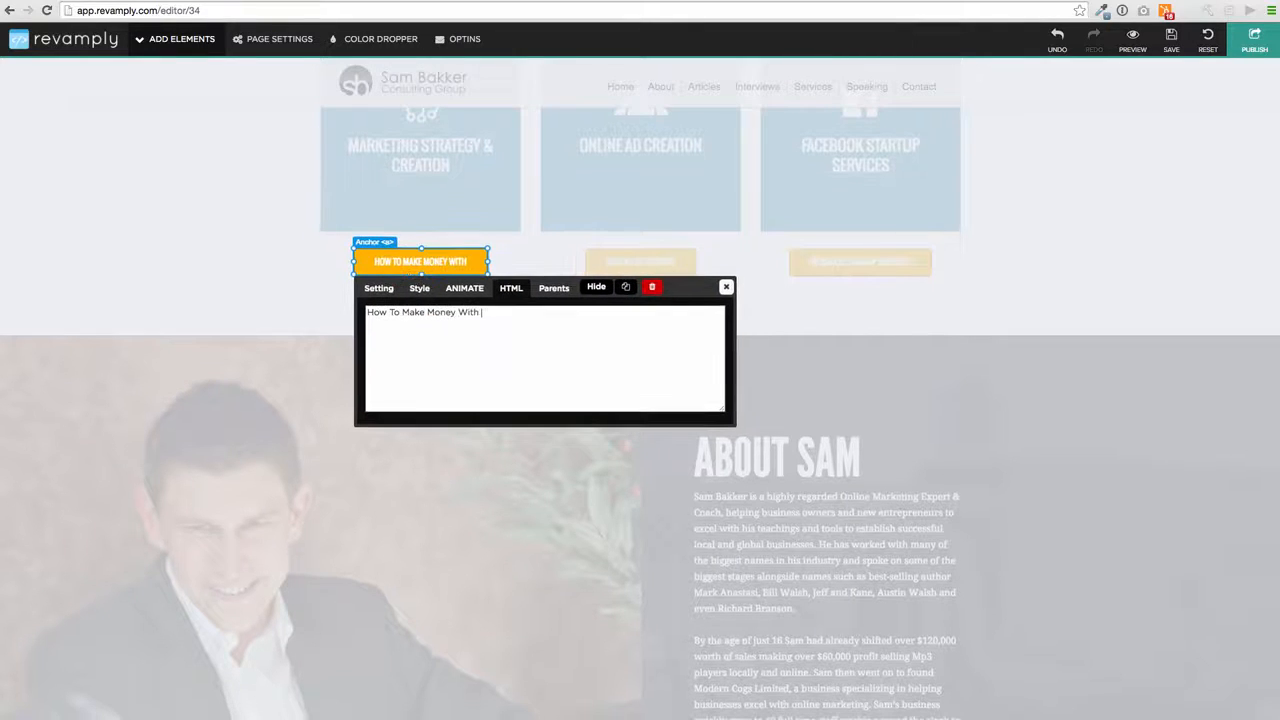
type("Fa")
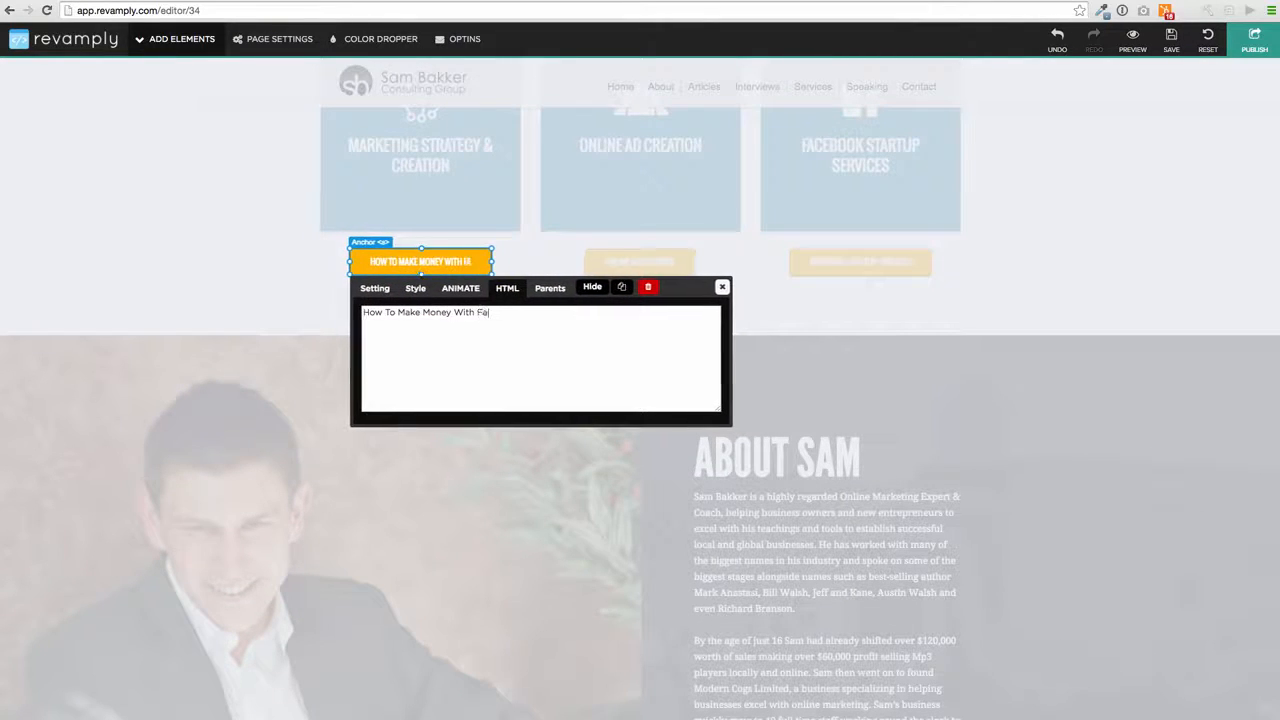
type("cebook")
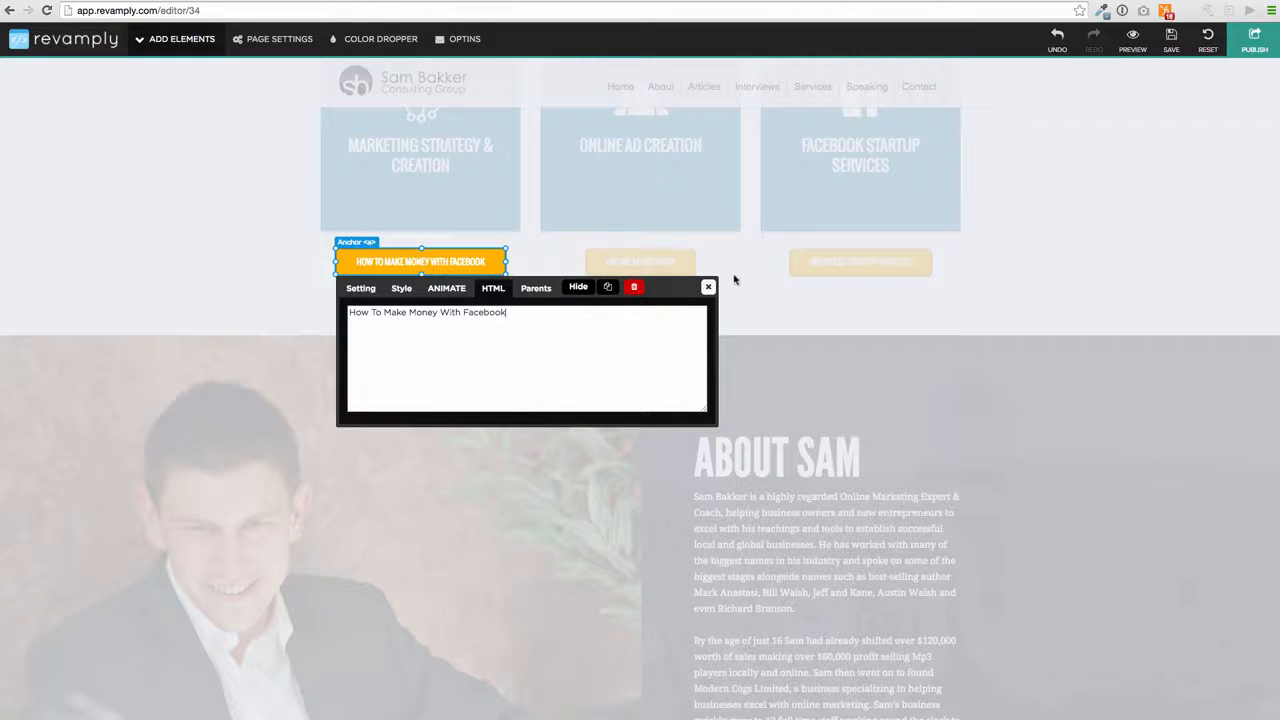
left_click(708, 287)
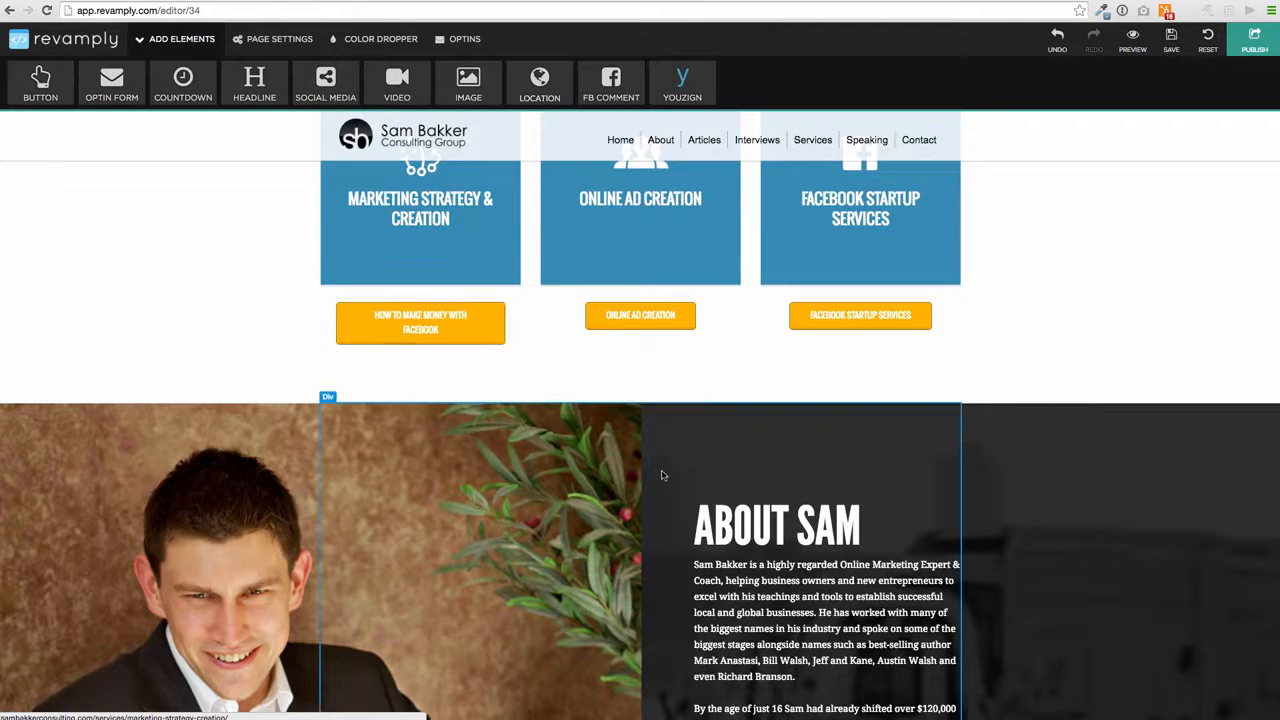
Inspect the About Sam paragraph and the About nav link's address 'about' without changing them.
scroll(661, 475, "down", 5)
scroll(760, 275, "up", 3)
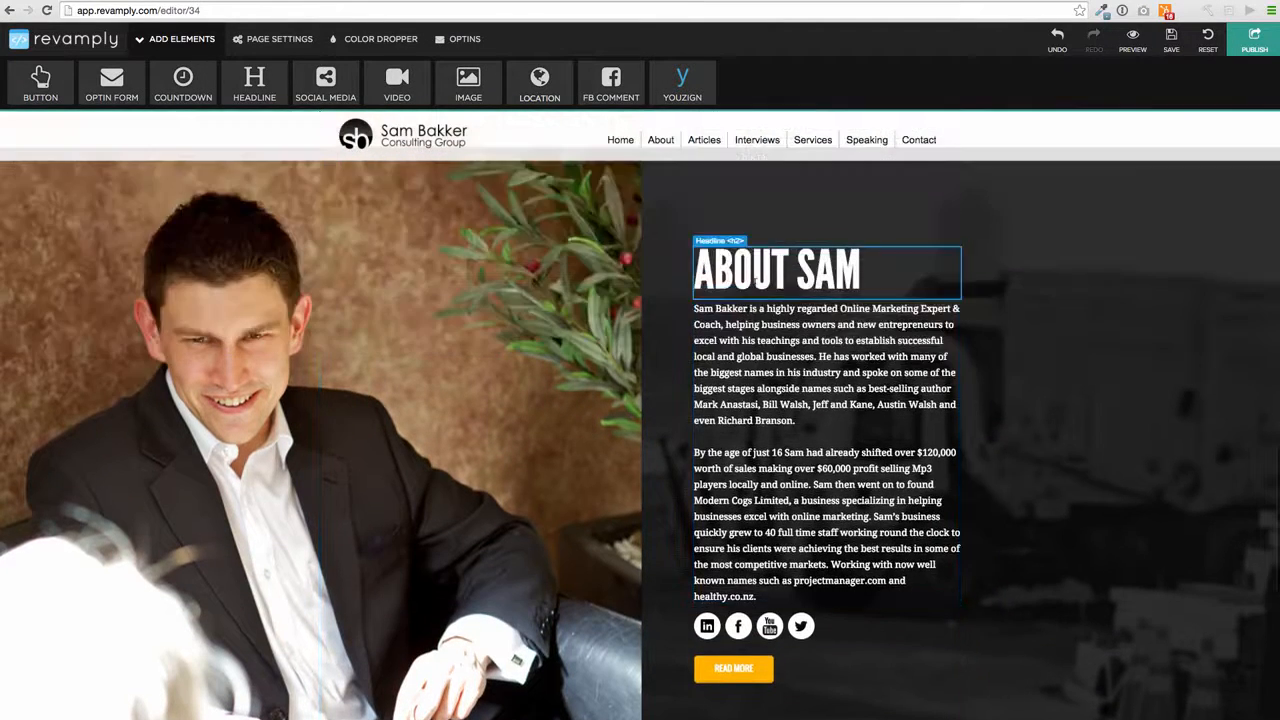
left_click(776, 312)
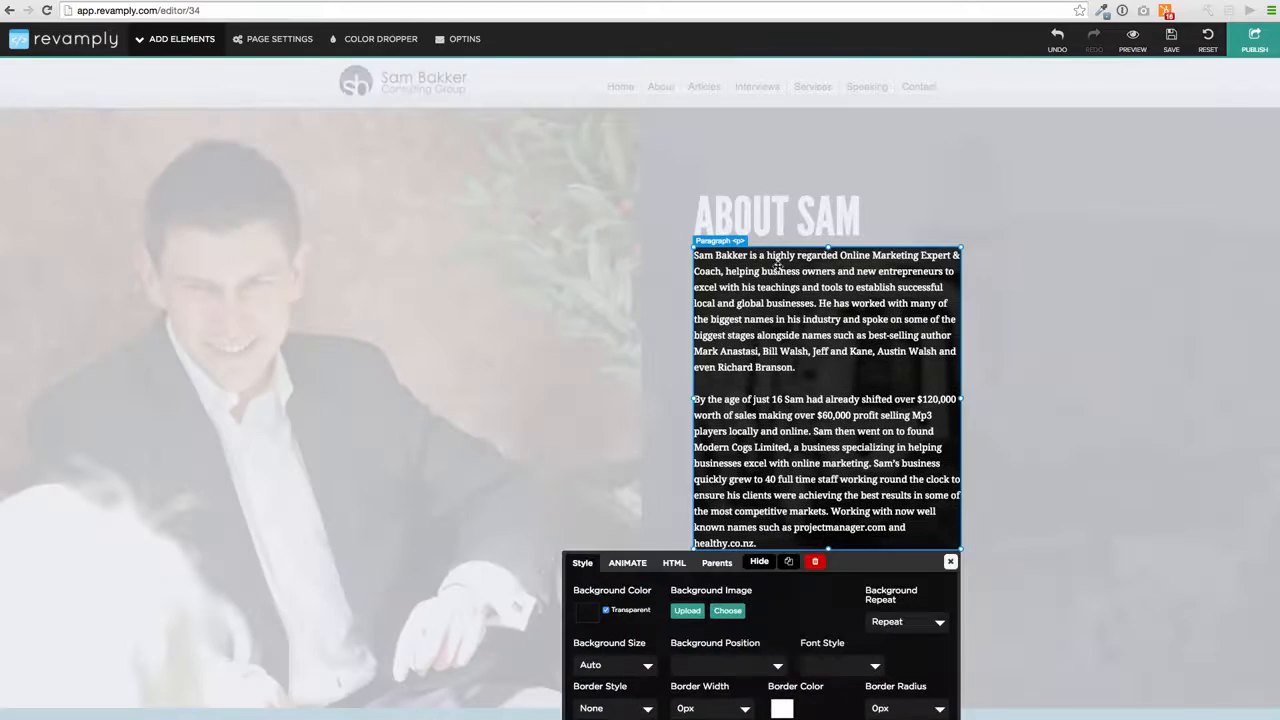
left_click(950, 561)
scroll(700, 300, "up", 5)
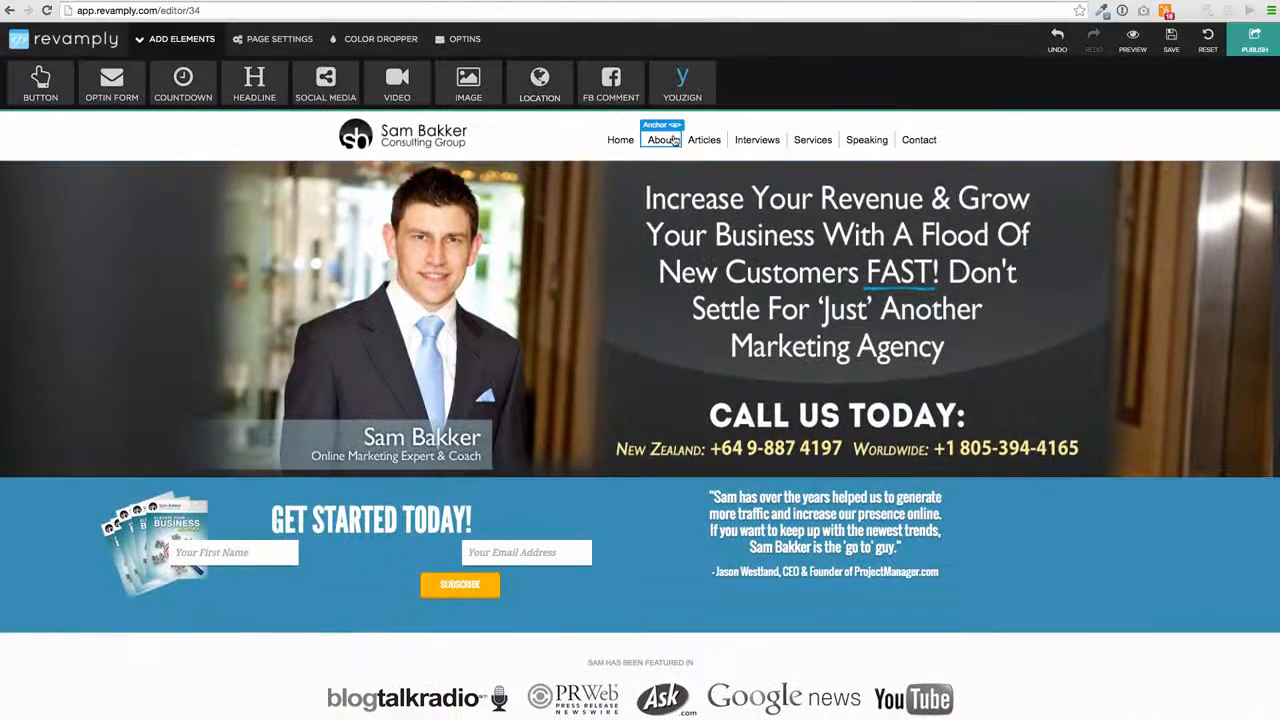
left_click(657, 143)
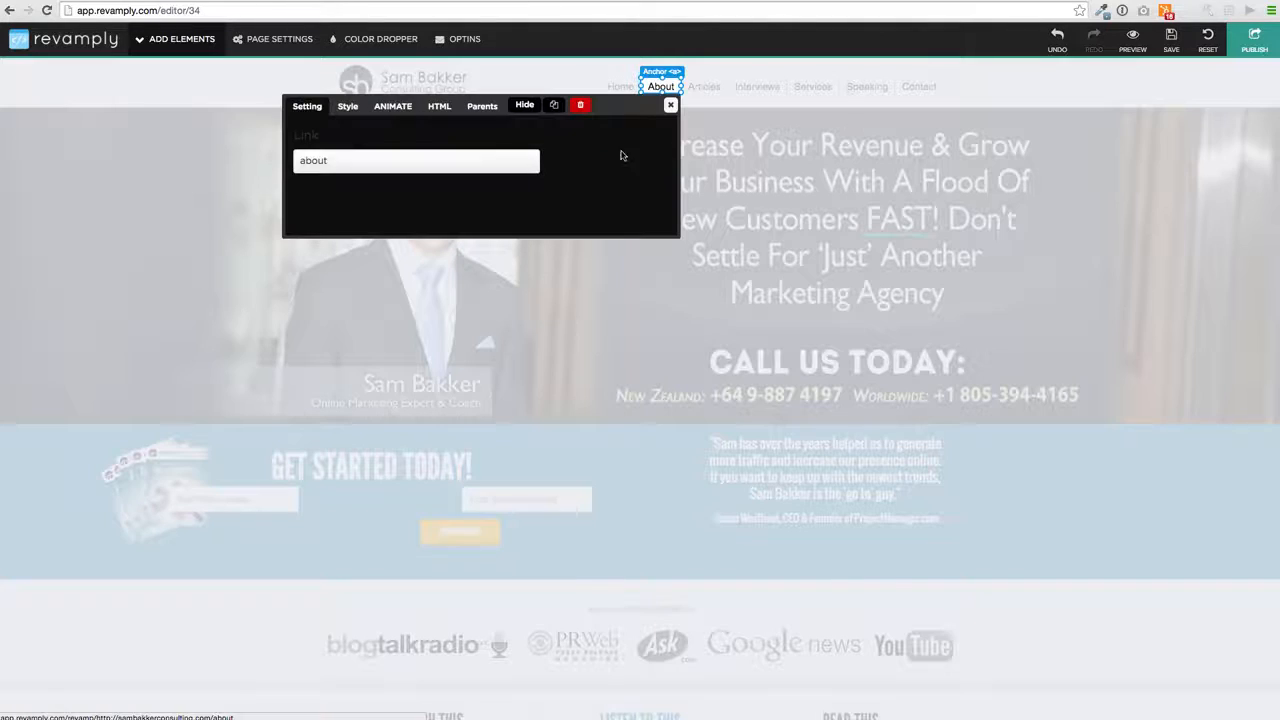
left_click(300, 161)
left_click_drag(300, 161, 343, 163)
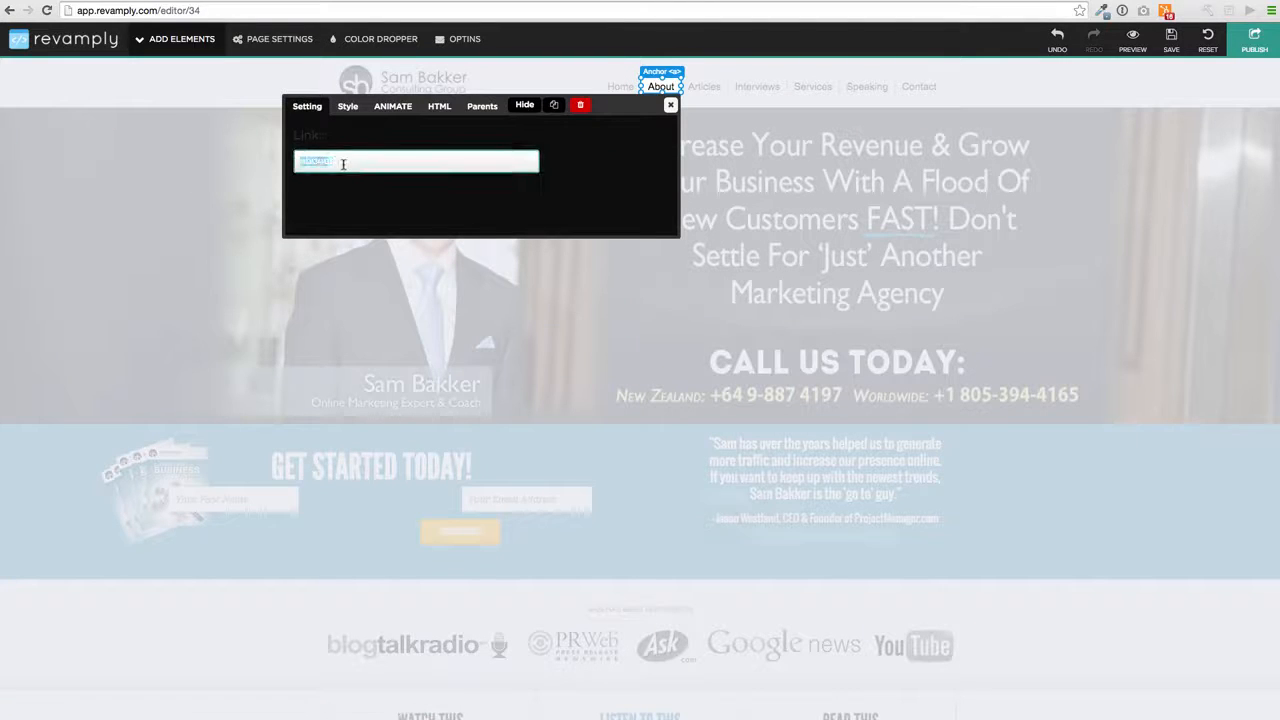
left_click(670, 104)
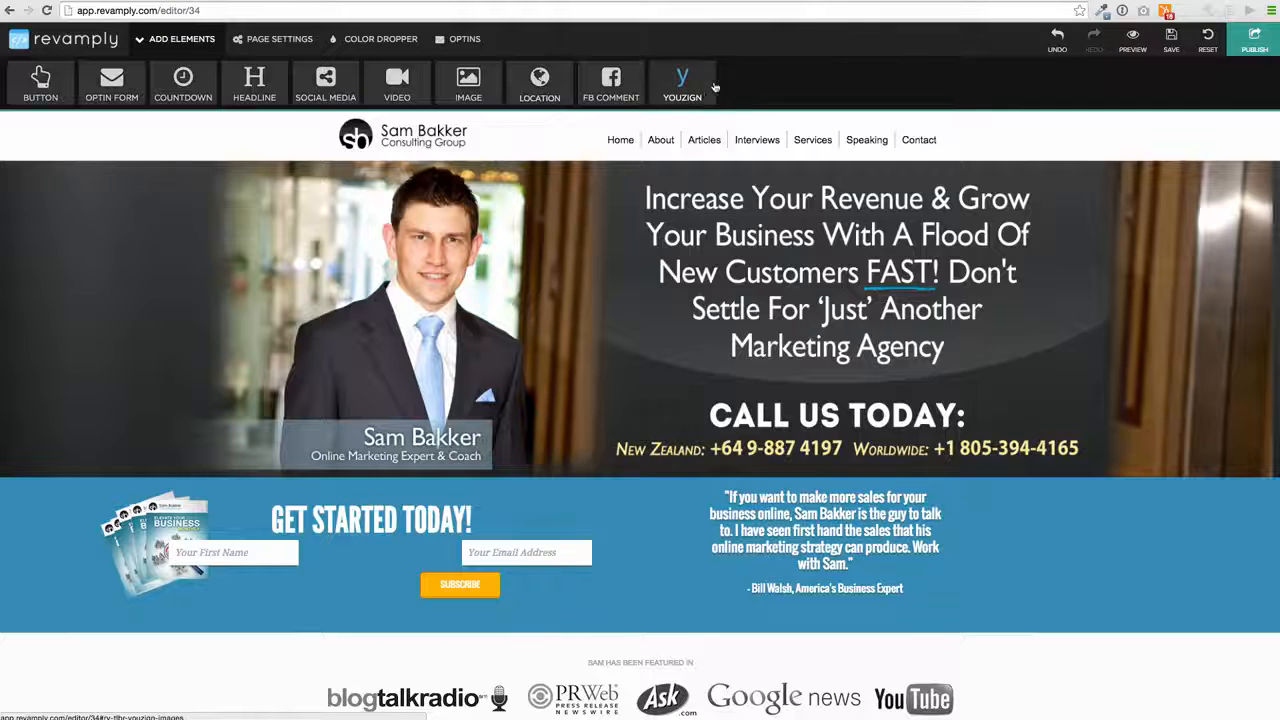
Change the Articles navigation link's label to 'Blog'.
left_click(705, 138)
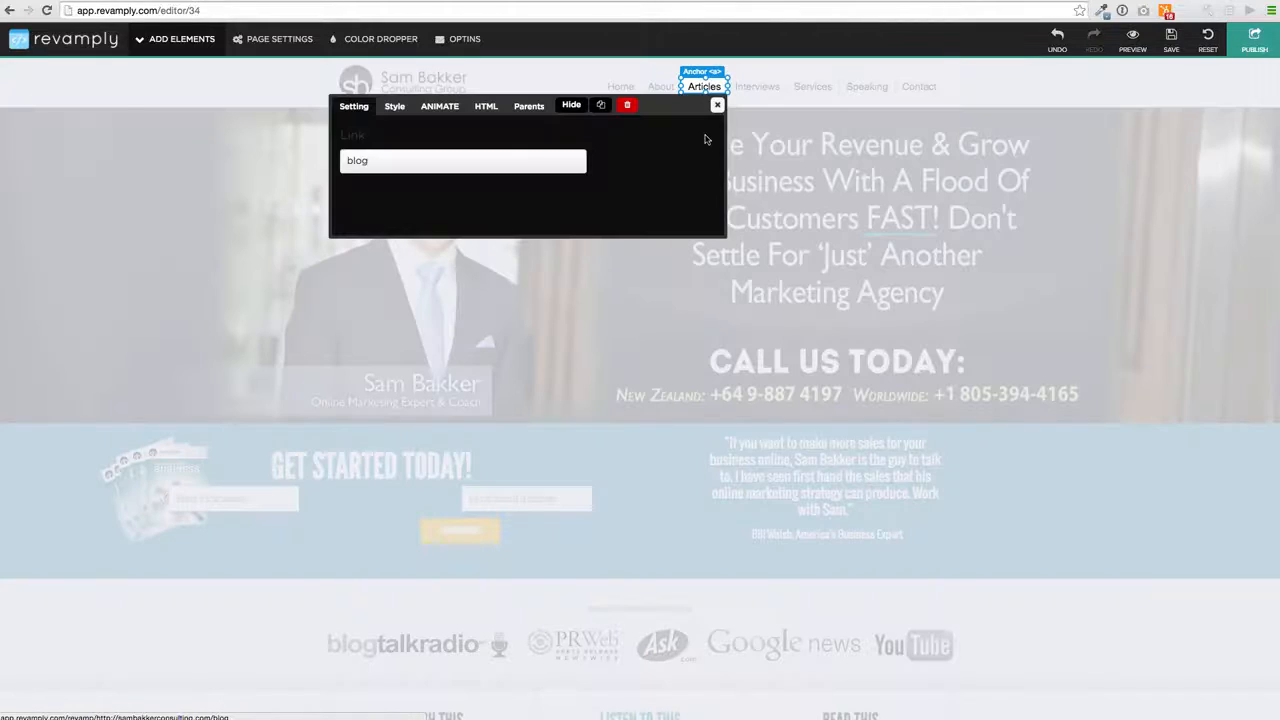
left_click(485, 161)
left_click(485, 107)
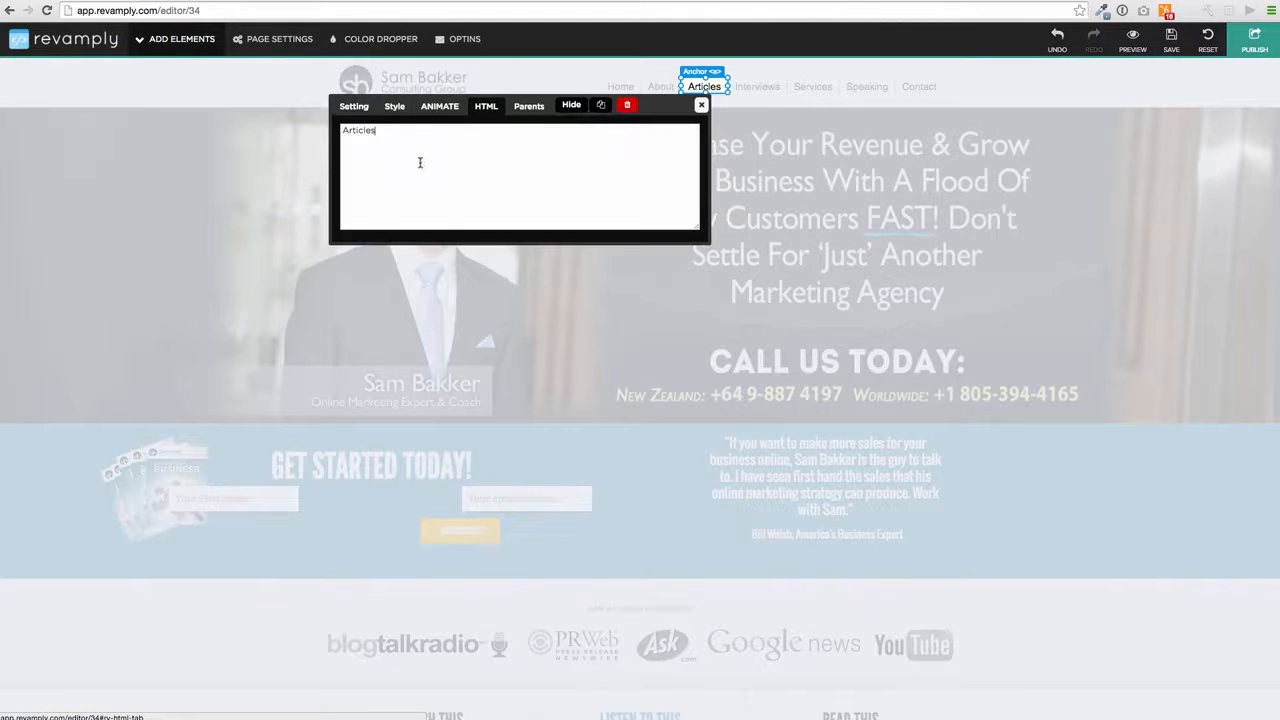
left_click_drag(437, 143, 280, 122)
type("Blog")
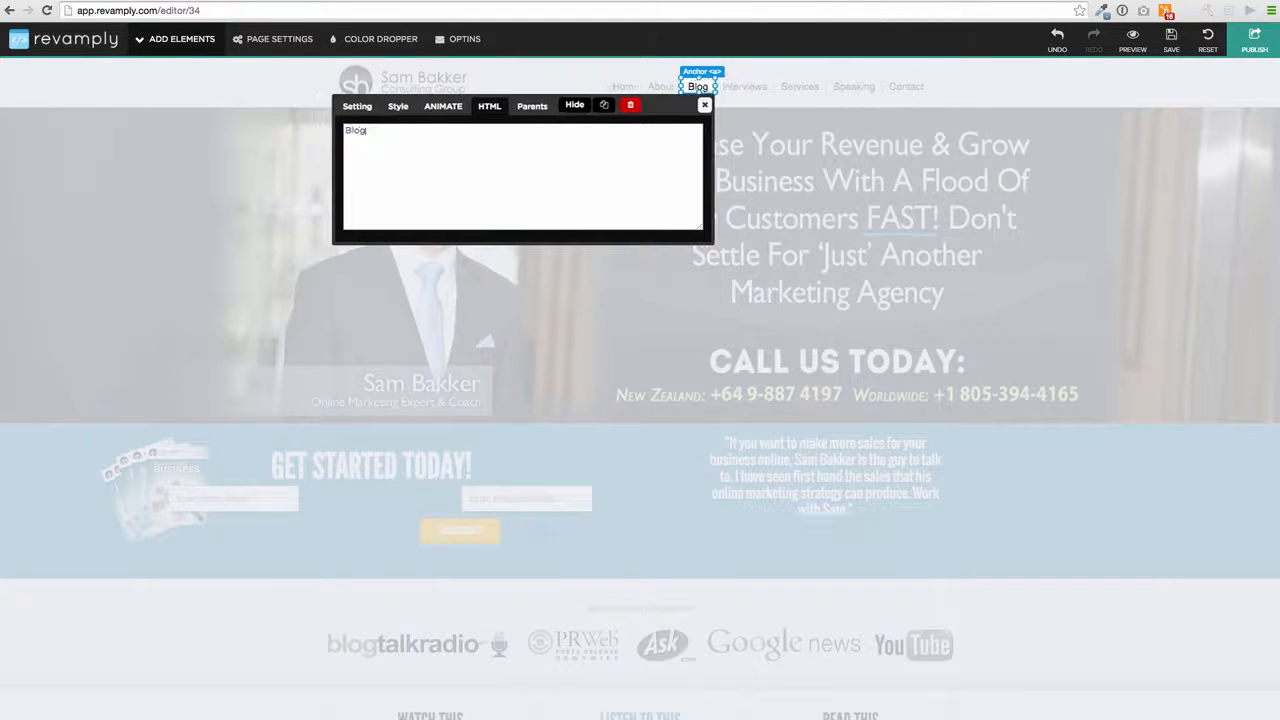
left_click(706, 105)
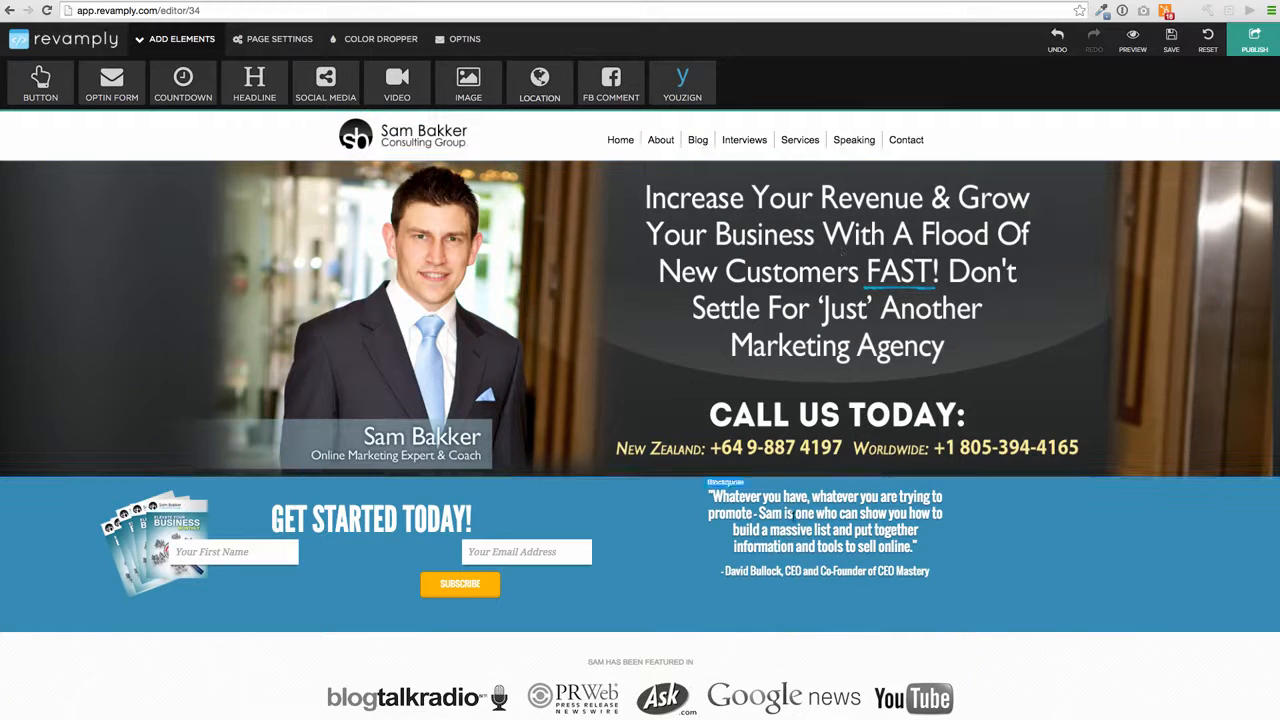
Open and close the testimonial quote's editor without changes, then scroll down the page.
left_click(788, 497)
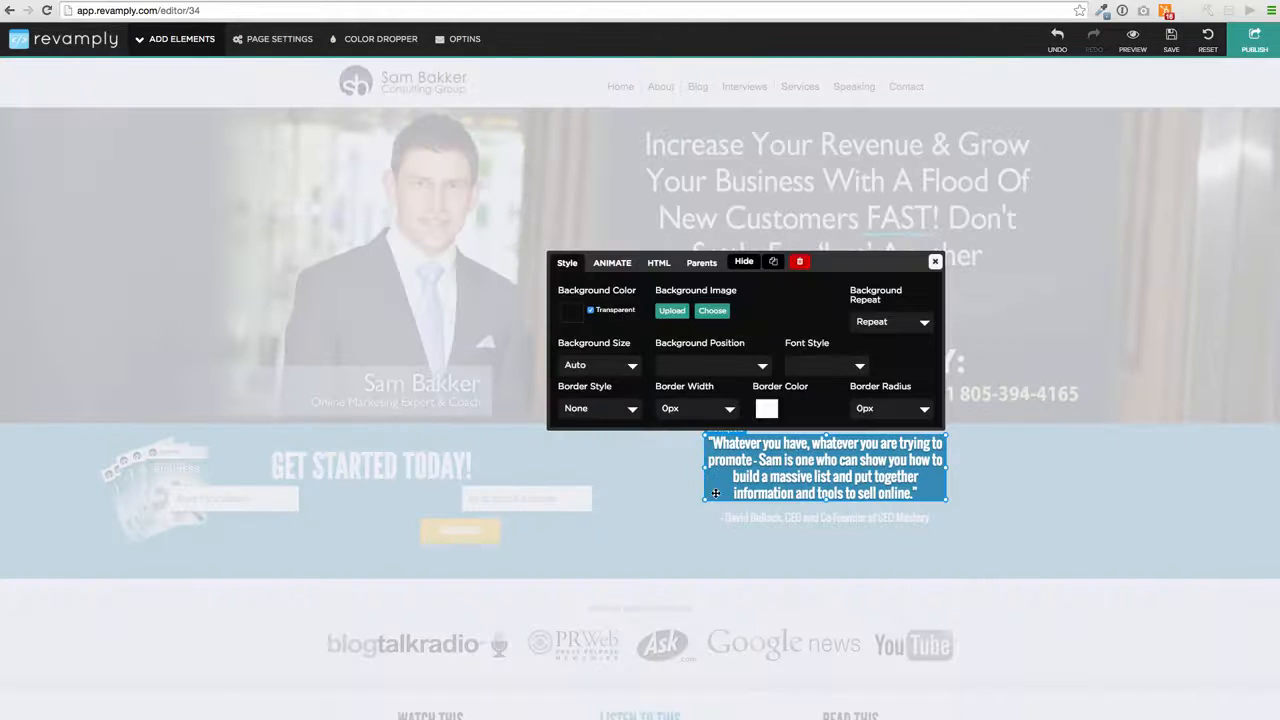
left_click(659, 262)
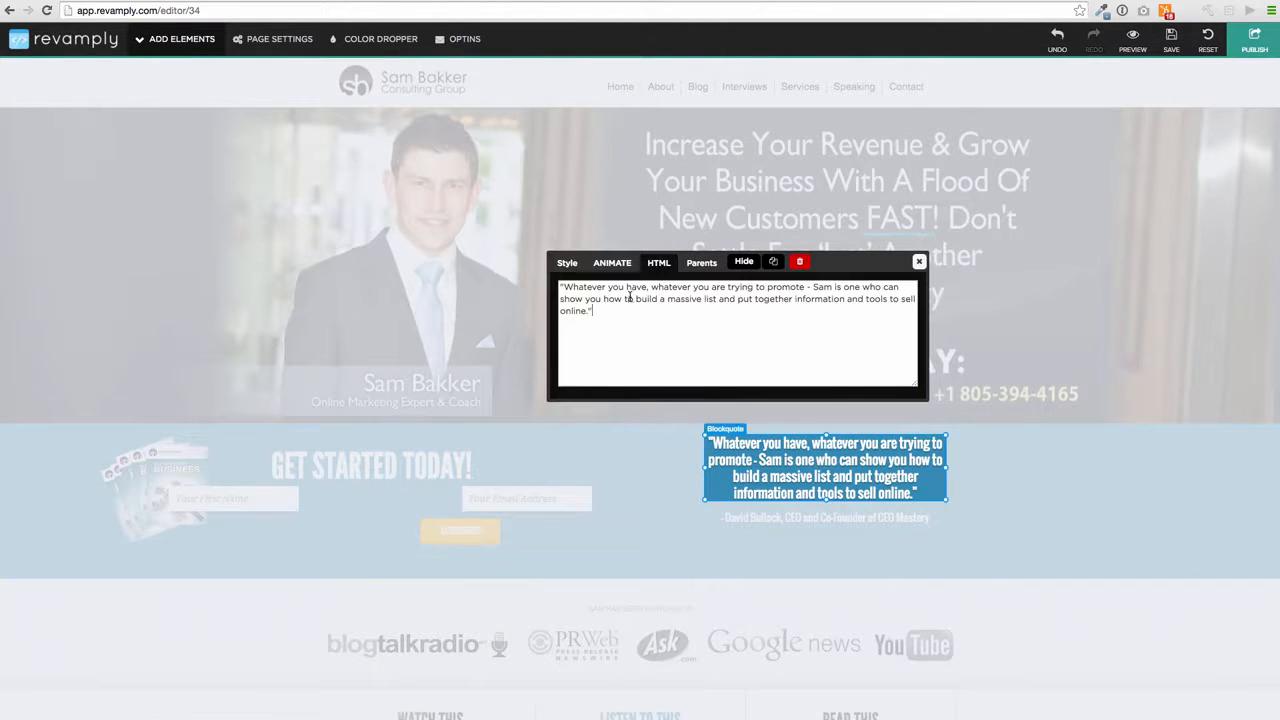
left_click(919, 262)
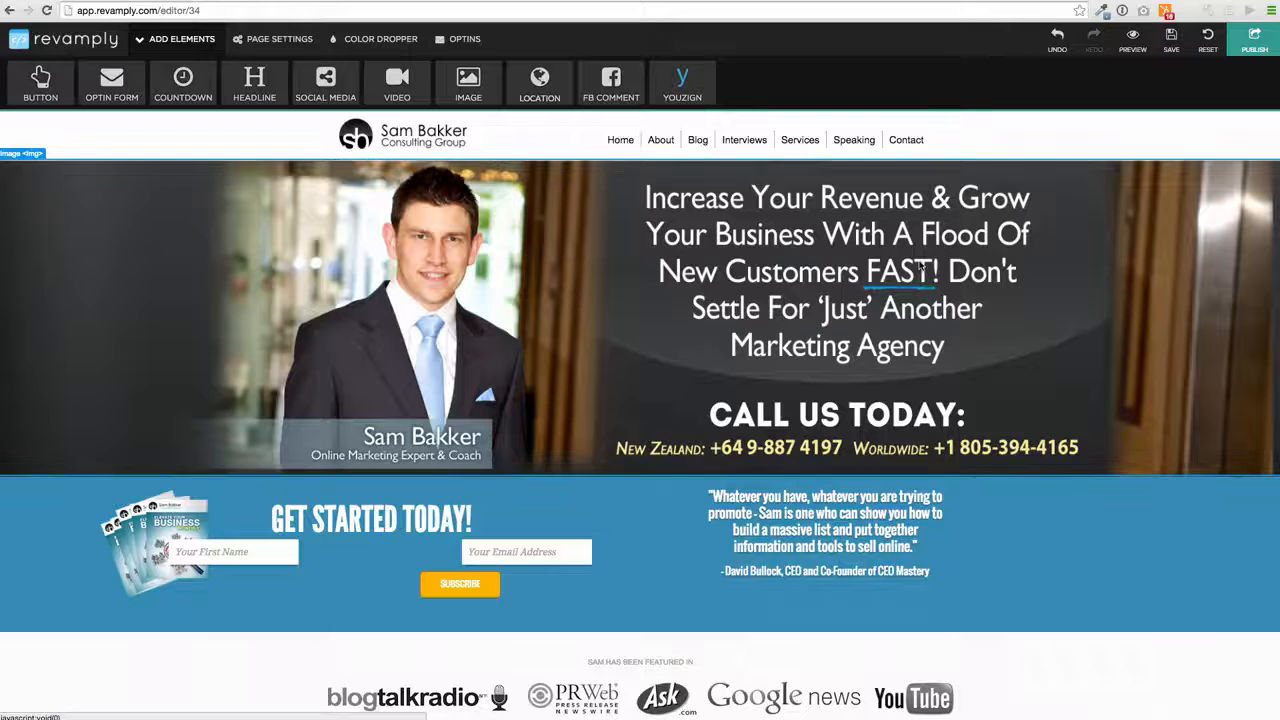
scroll(735, 300, "down", 10)
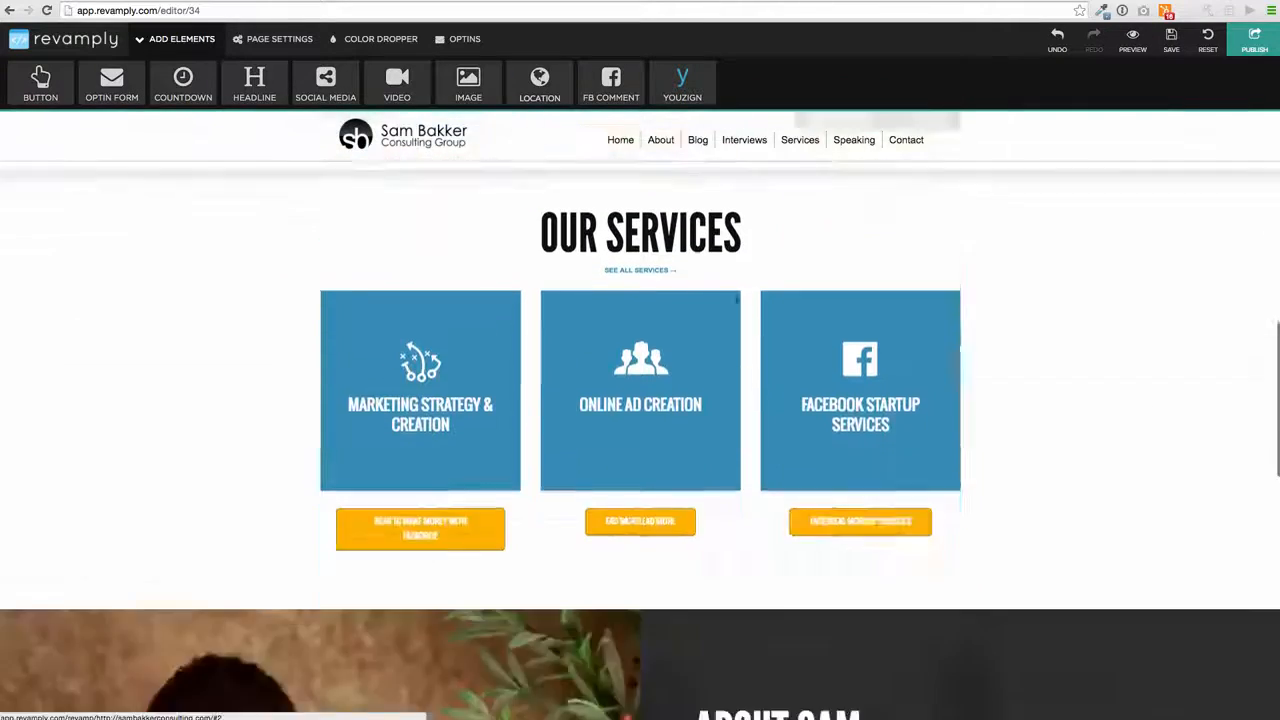
scroll(640, 400, "down", 10)
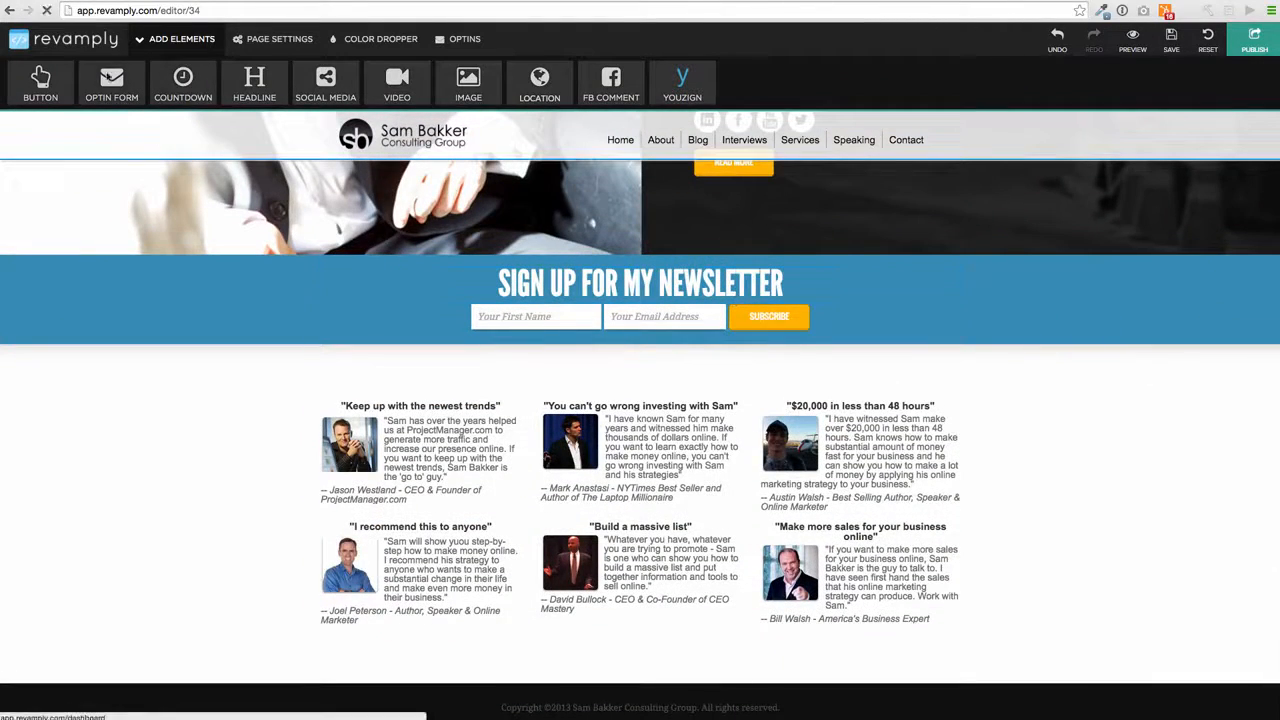